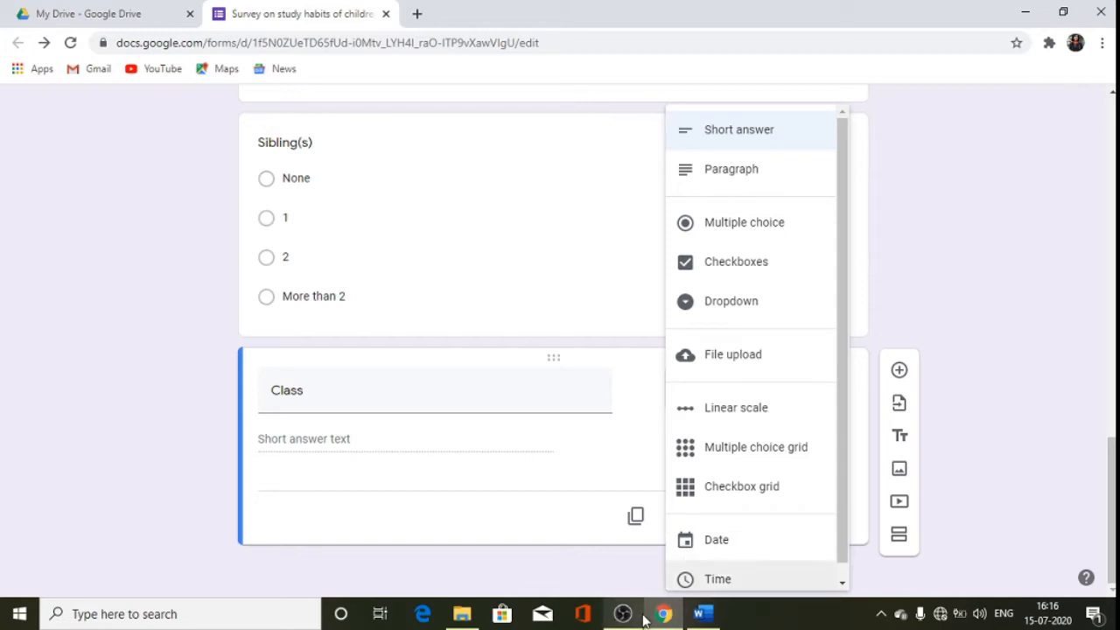
scroll(658, 535, "up", 4)
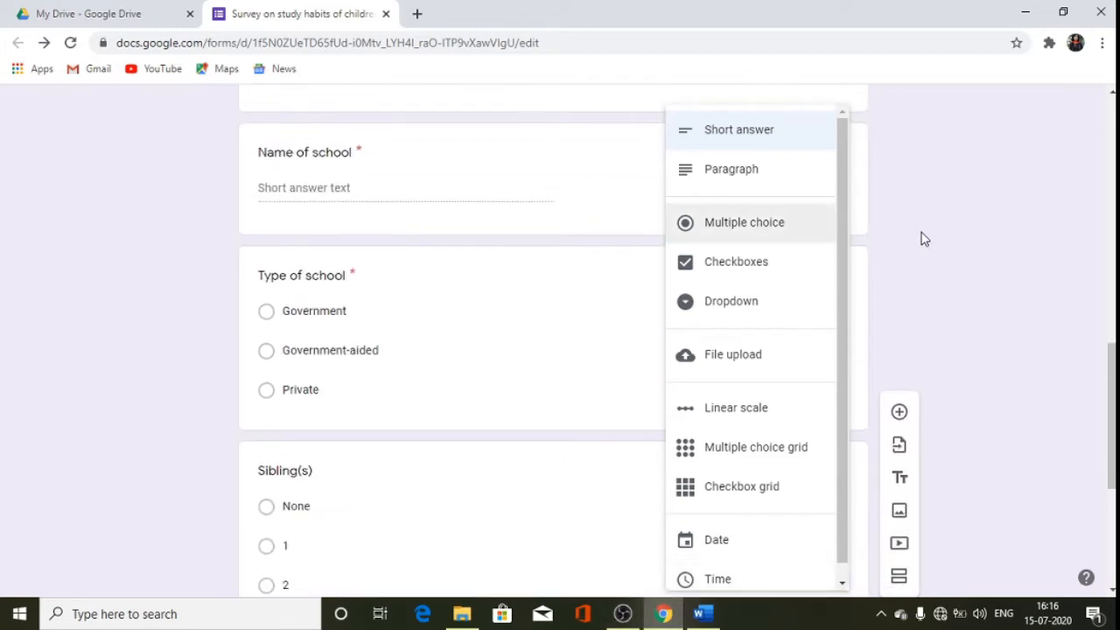
left_click(962, 242)
scroll(962, 331, "up", 10)
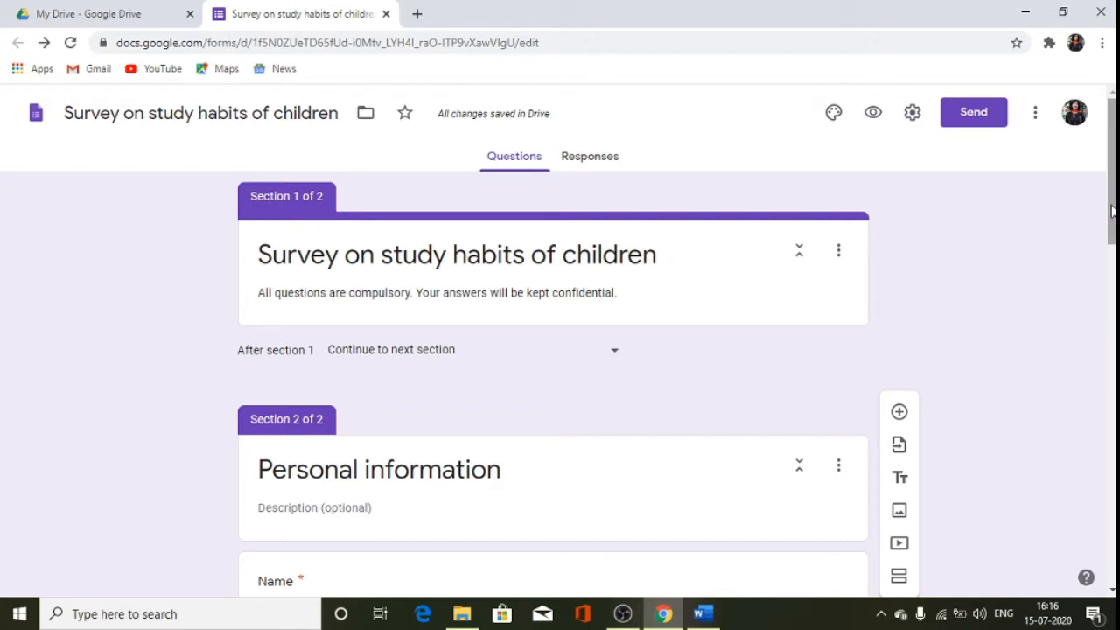
- Add a new section after the Class question and title it "Test-items"
left_click_drag(1111, 210, 1110, 550)
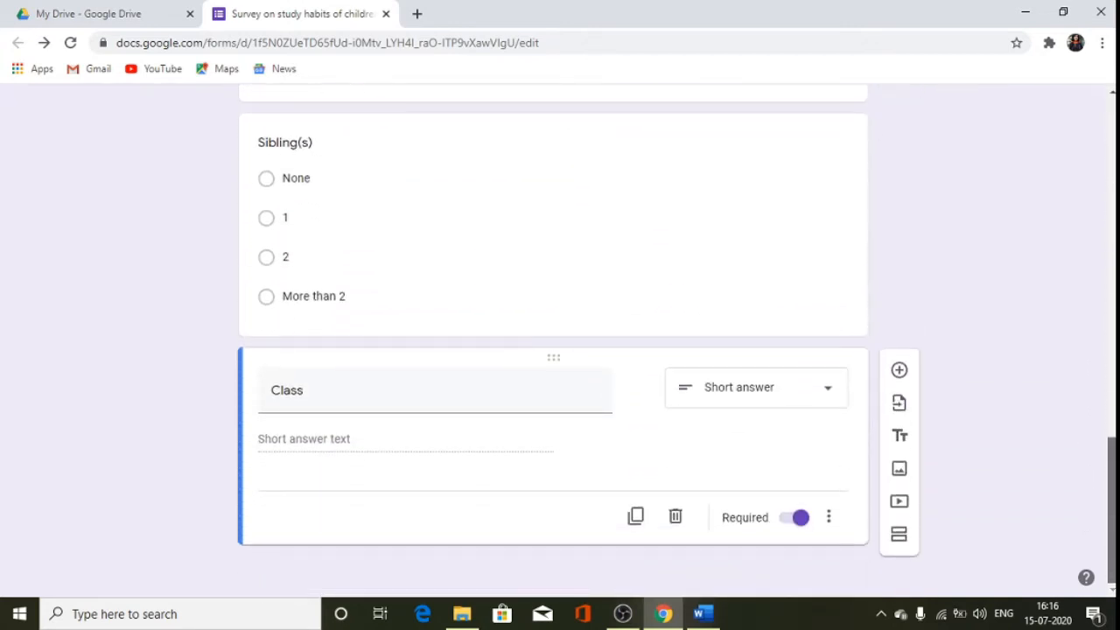
left_click(900, 538)
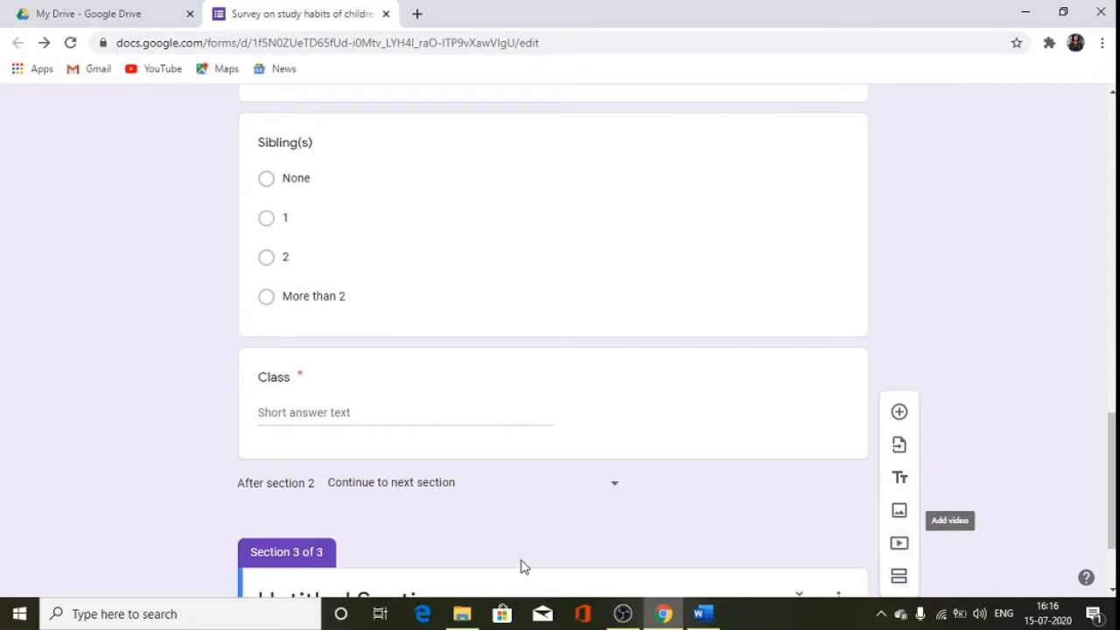
left_click(352, 473)
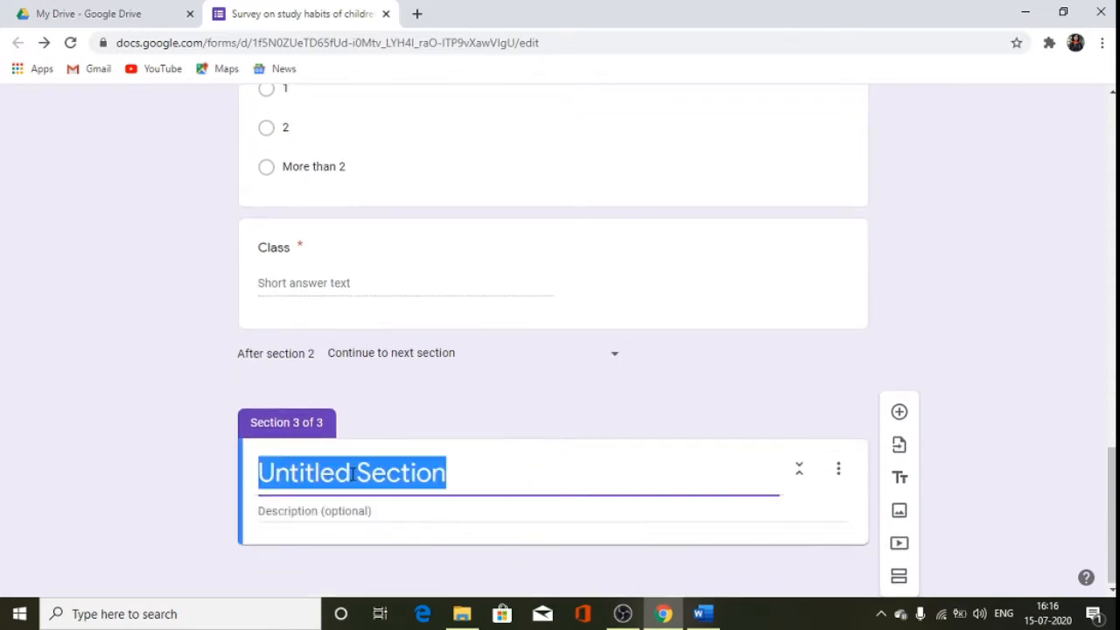
type("Te")
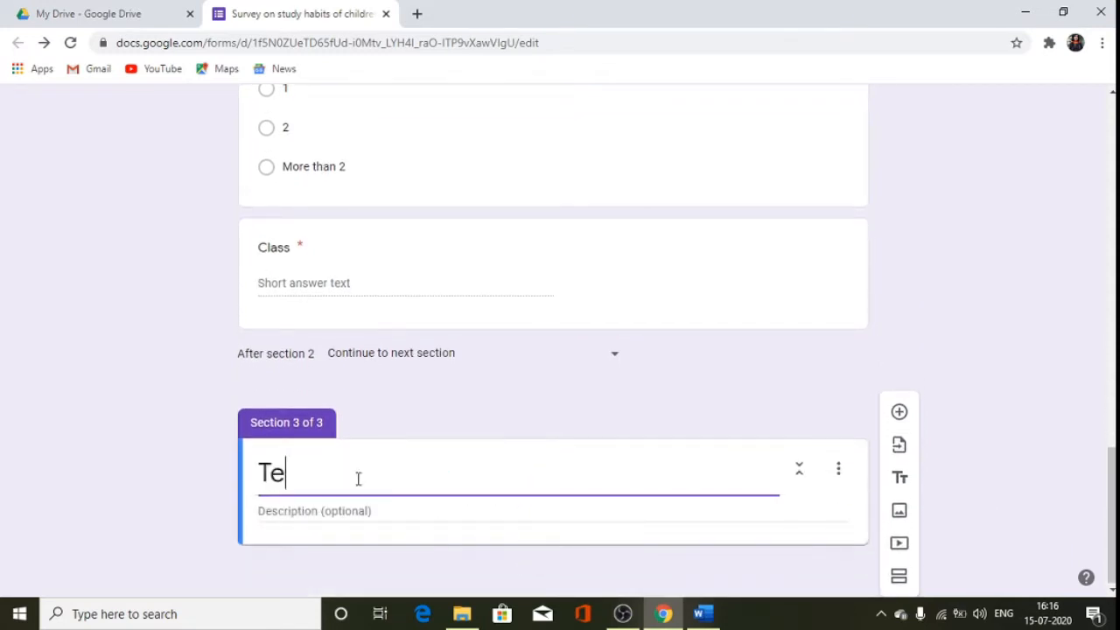
key("ctrl+minus")
type("st-itm")
key("BackSpace")
type("ems")
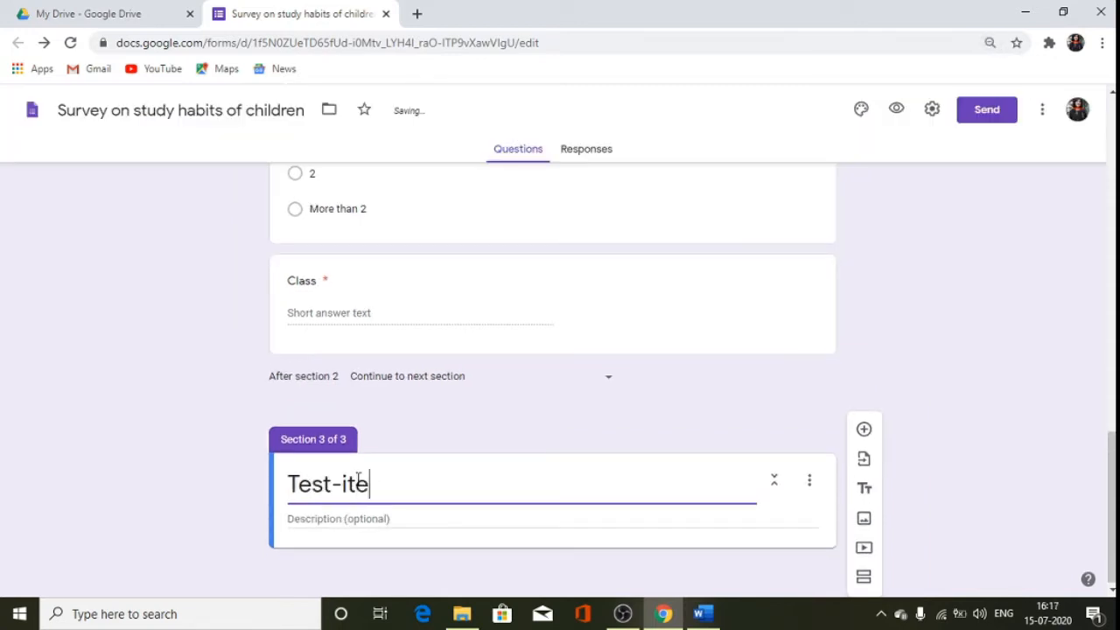
left_click(380, 552)
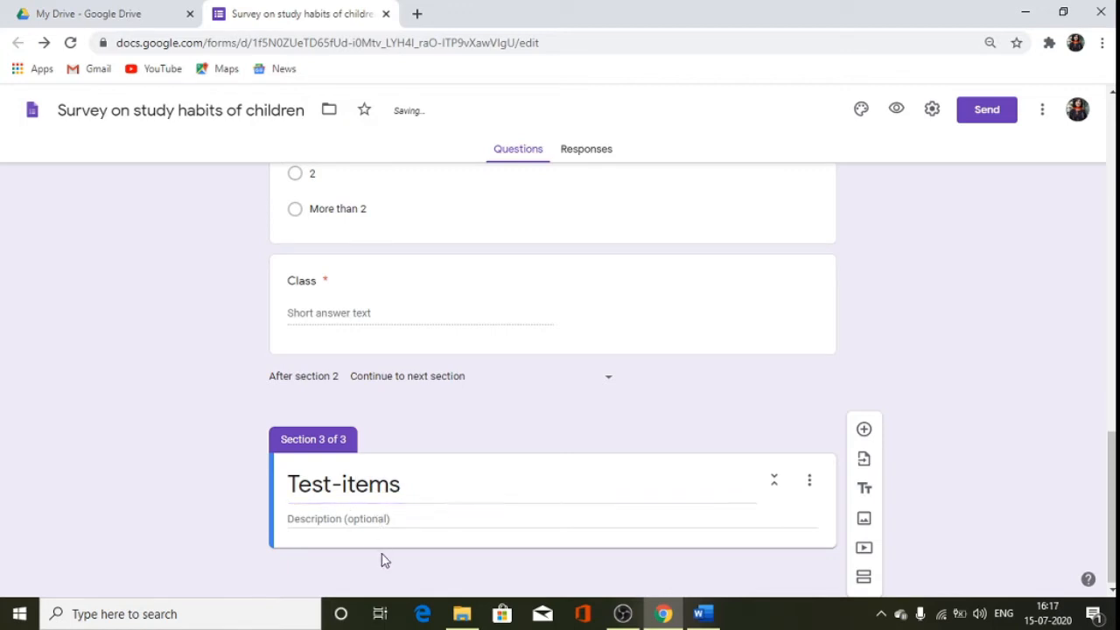
- Add a new question to the Test-items section
left_click(863, 429)
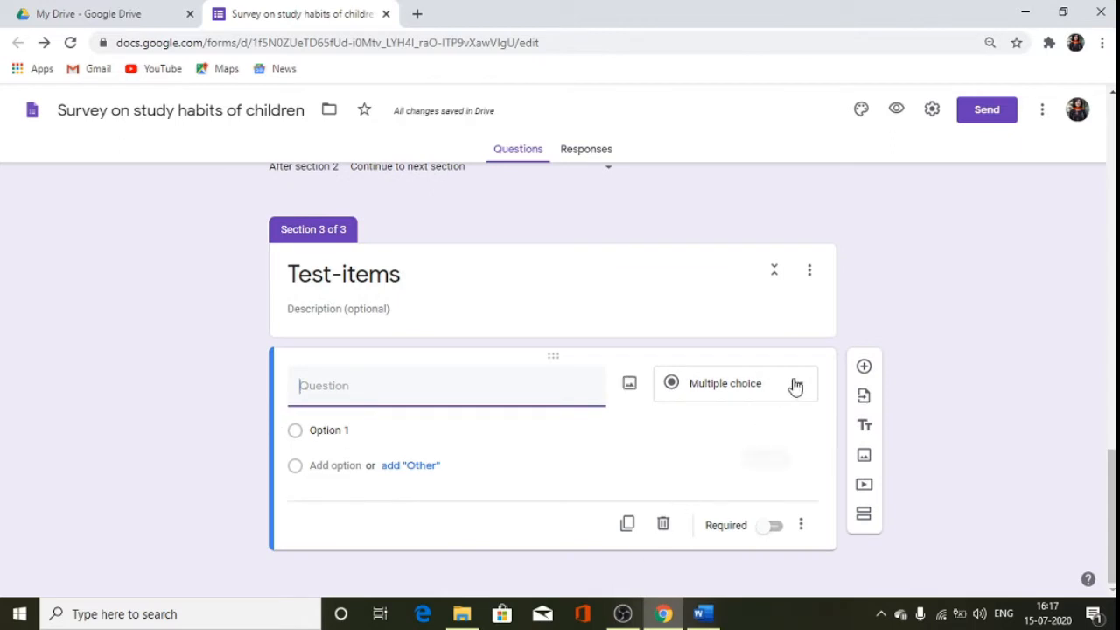
left_click(799, 387)
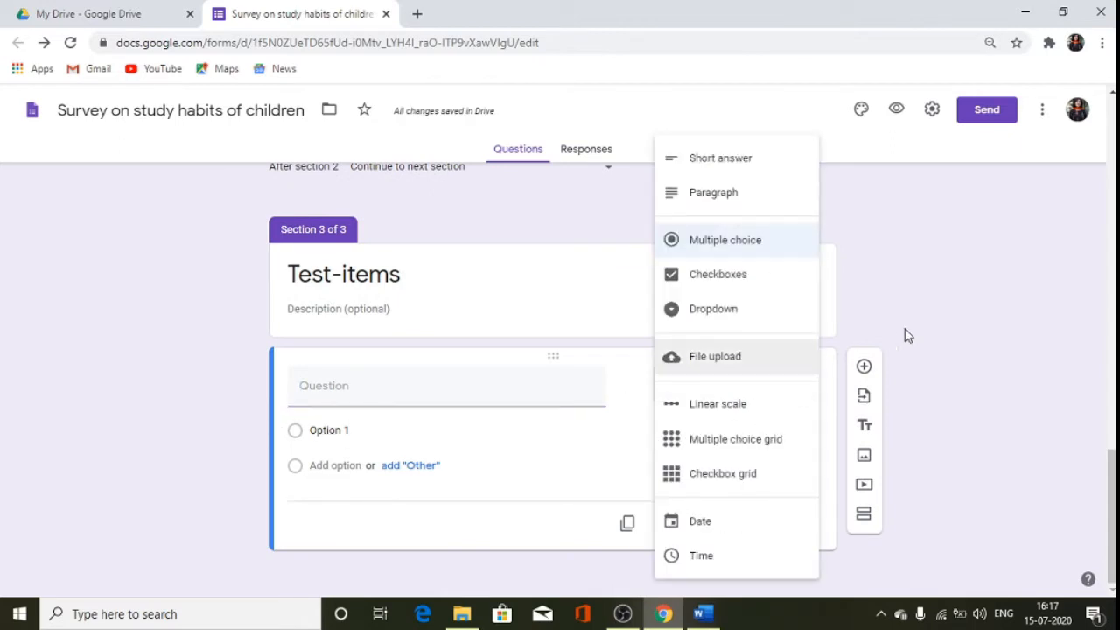
left_click(983, 298)
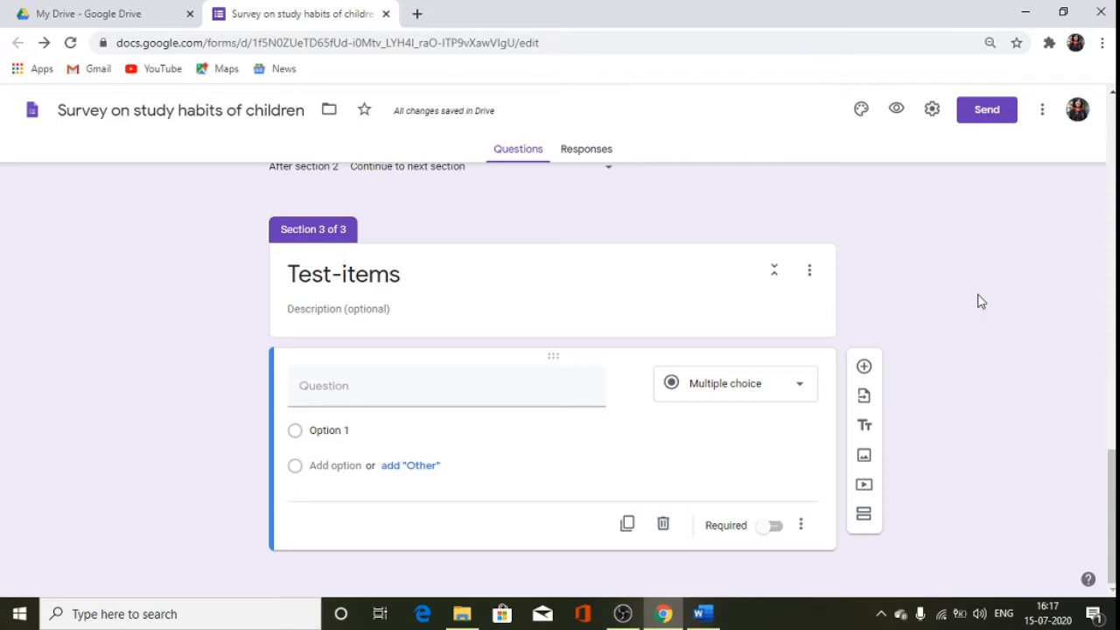
- Set the blank Test-items question's type to Short answer
scroll(850, 278, "up", 2)
scroll(800, 300, "up", 2)
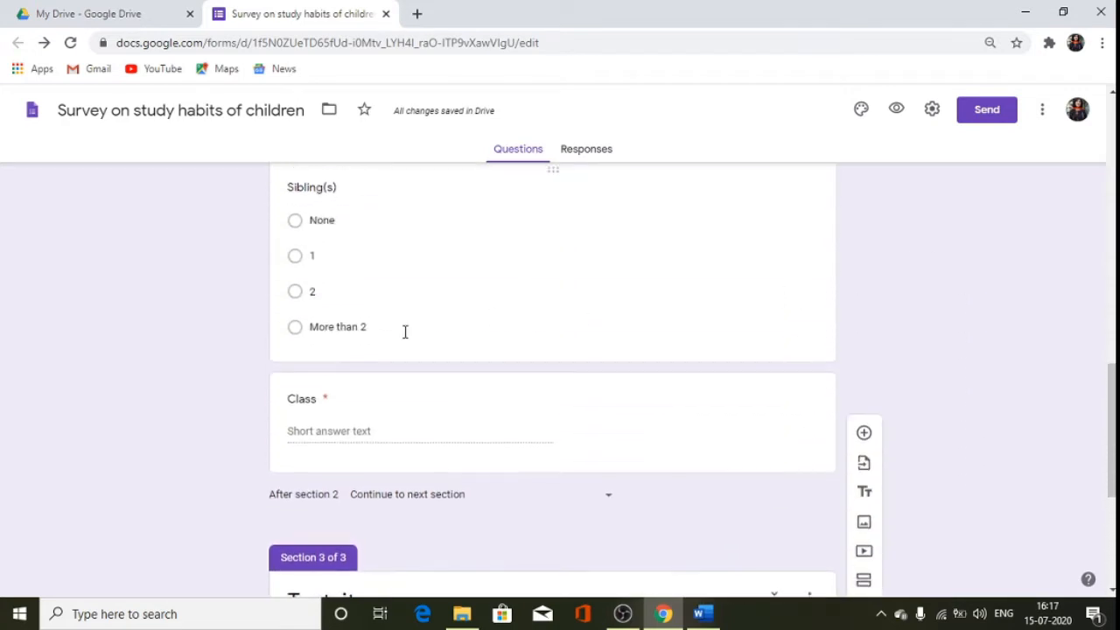
scroll(405, 326, "up", 3)
scroll(405, 325, "up", 3)
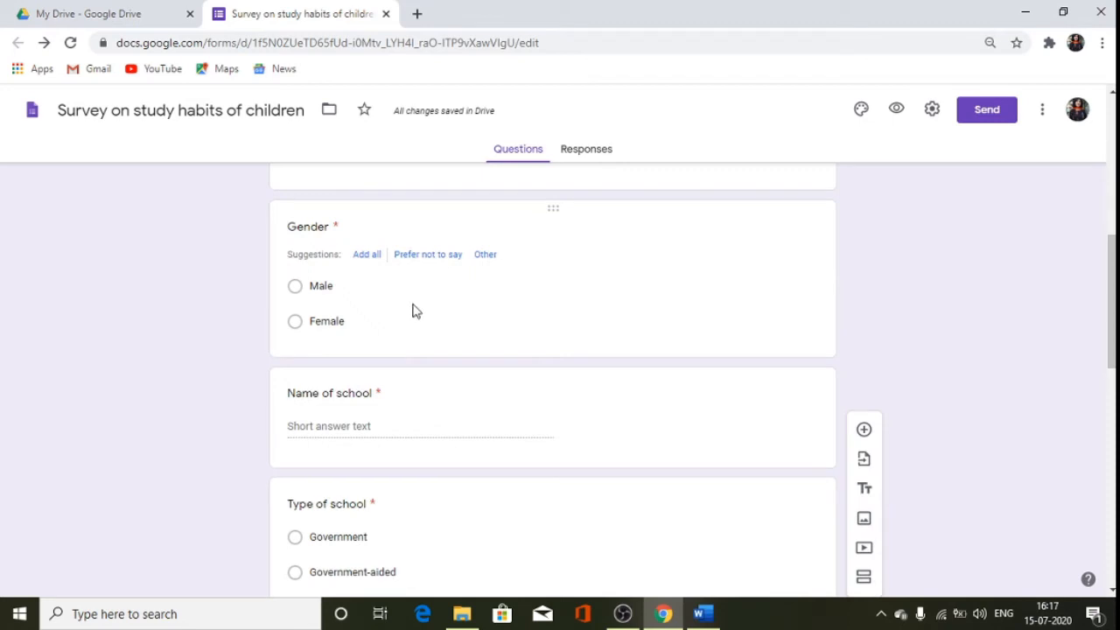
scroll(415, 311, "down", 10)
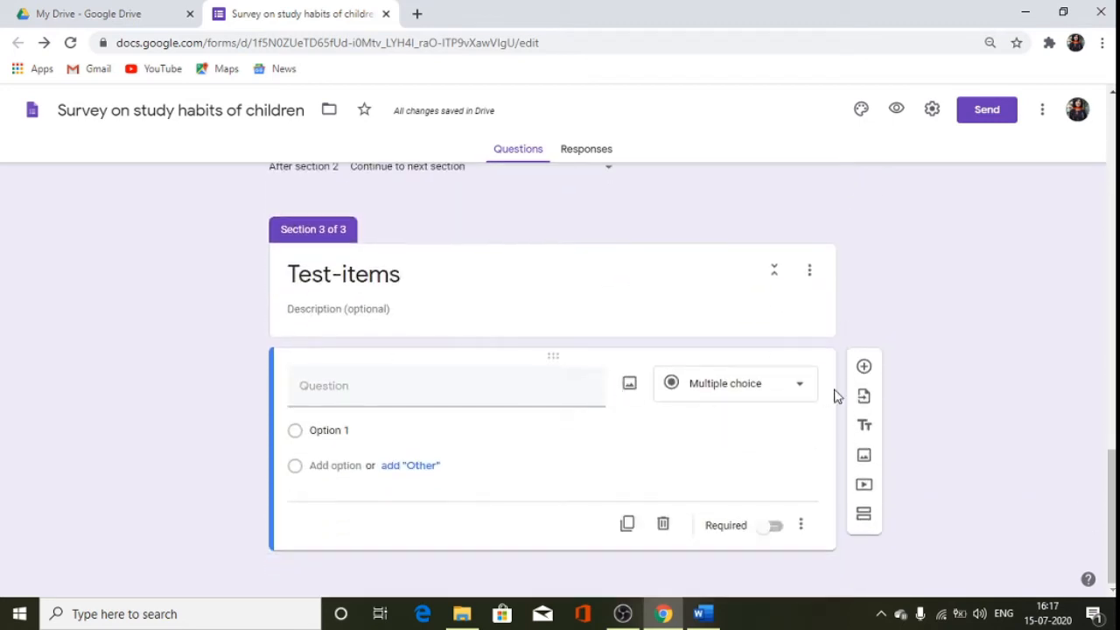
left_click(798, 389)
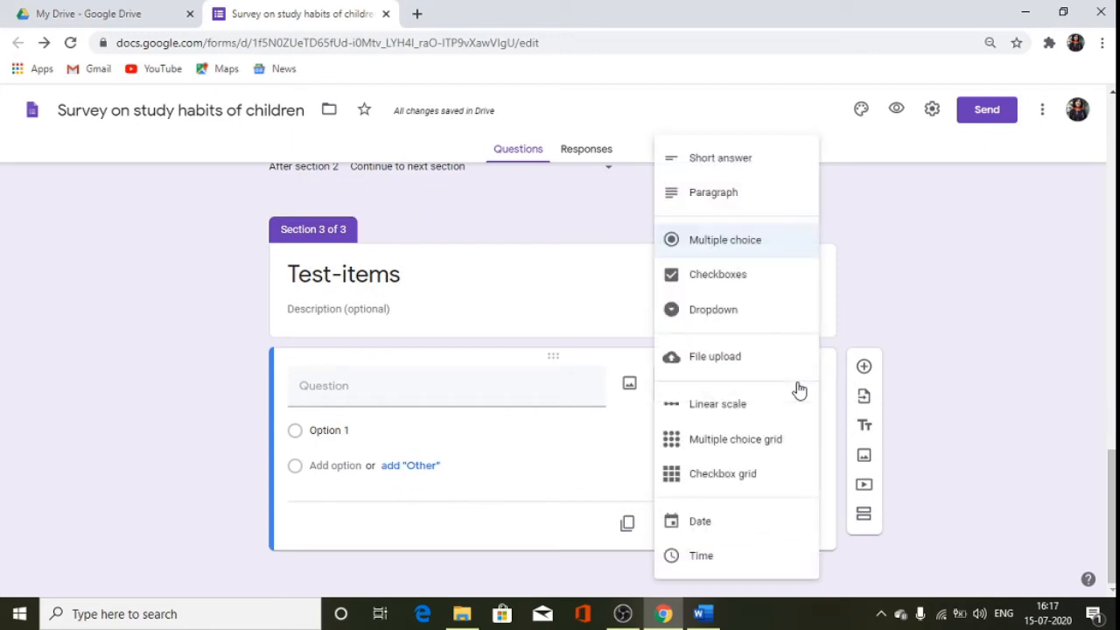
left_click(733, 163)
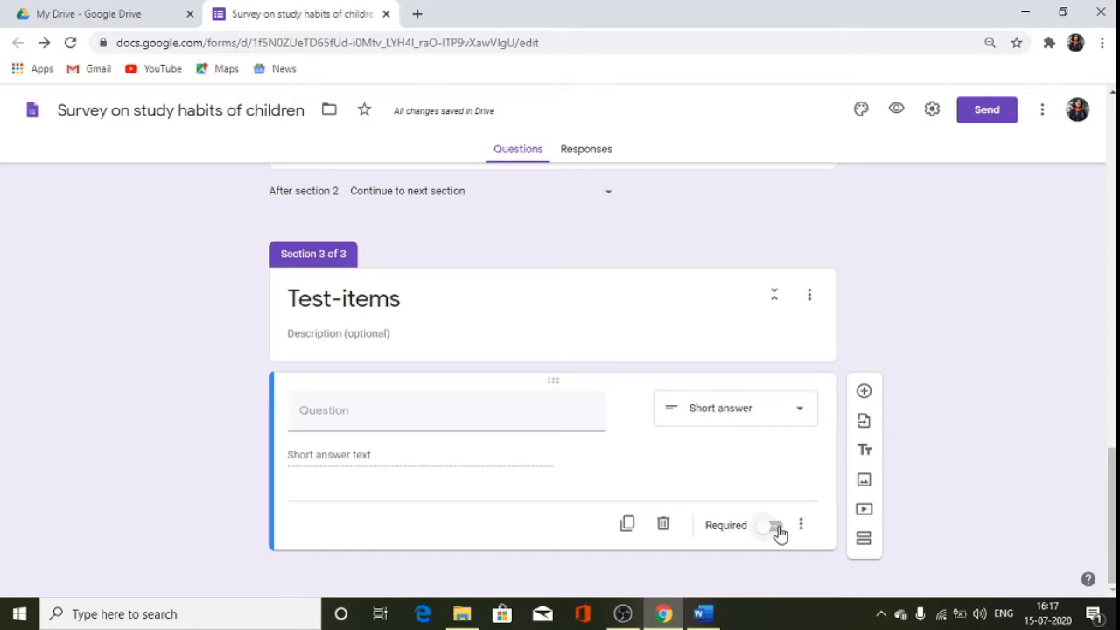
- Make the Sibling(s) question in the Personal information section required
scroll(790, 524, "up", 6)
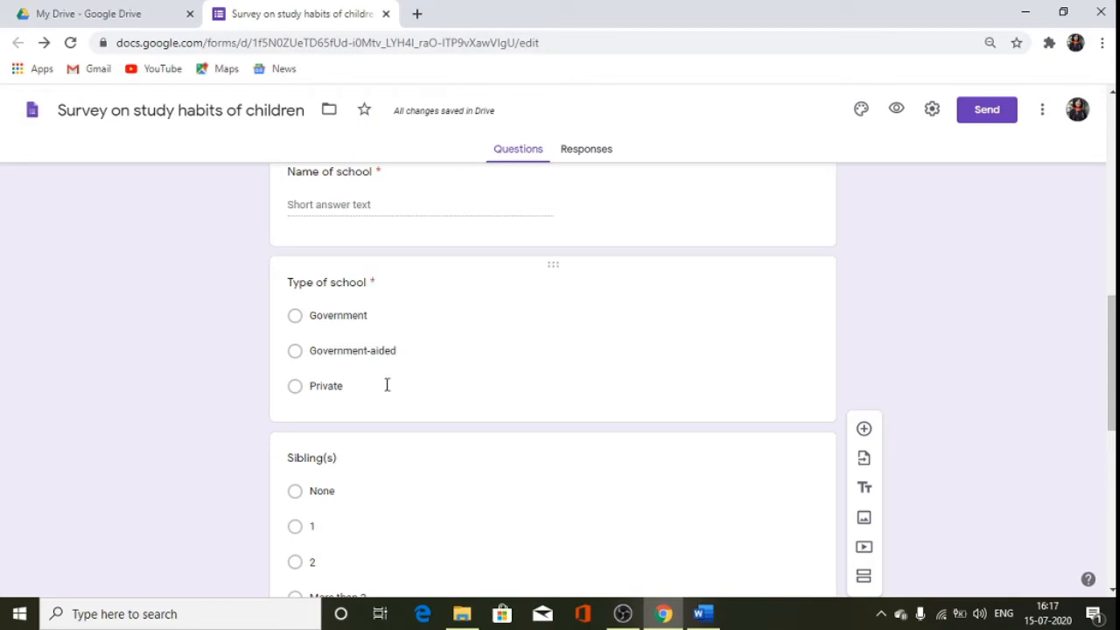
left_click(389, 479)
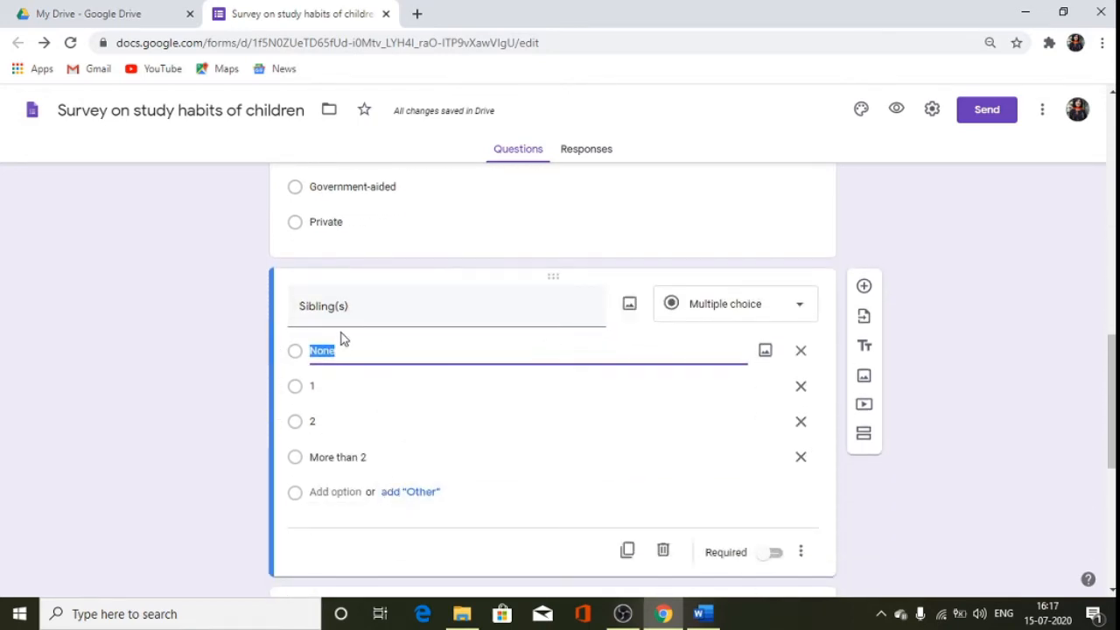
left_click(762, 564)
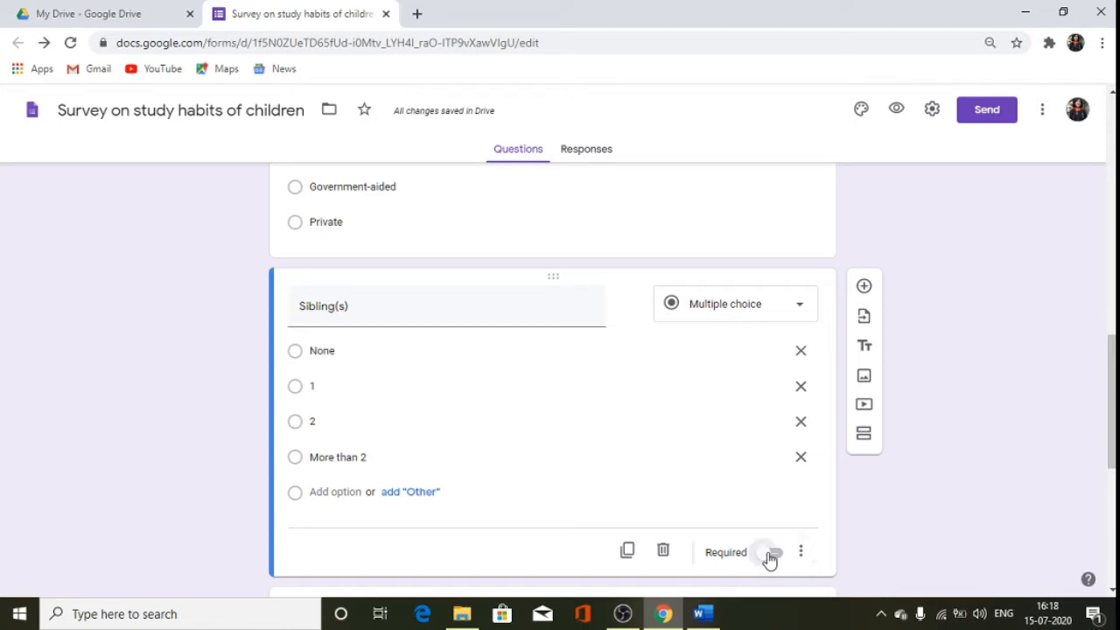
left_click(778, 558)
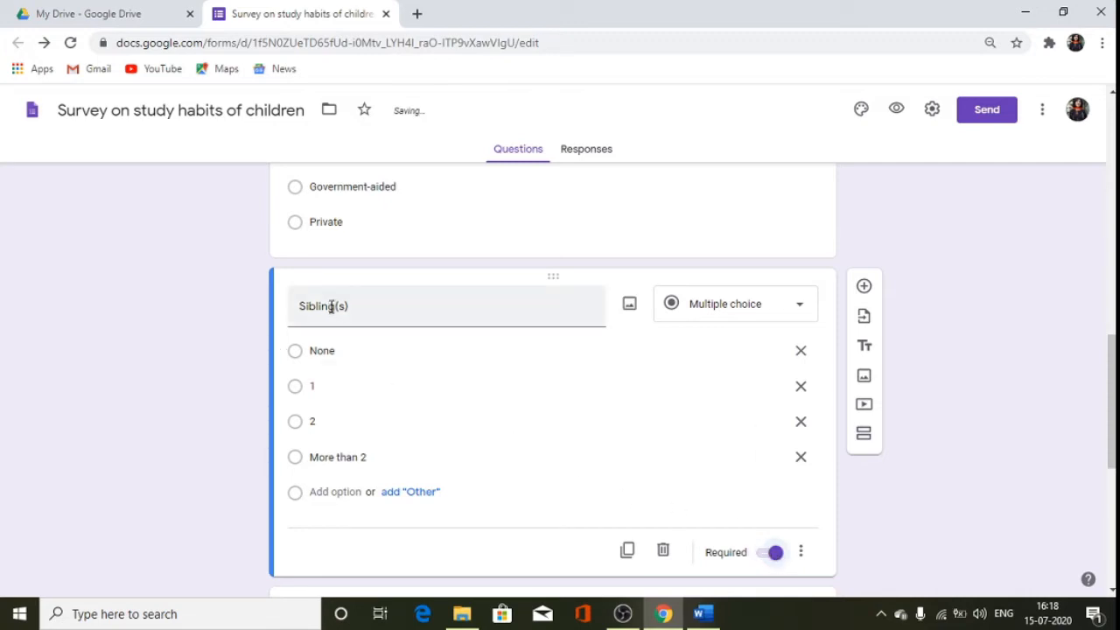
- Change the answer type of the blank question in the Test-items section to Dropdown
scroll(425, 420, "up", 3)
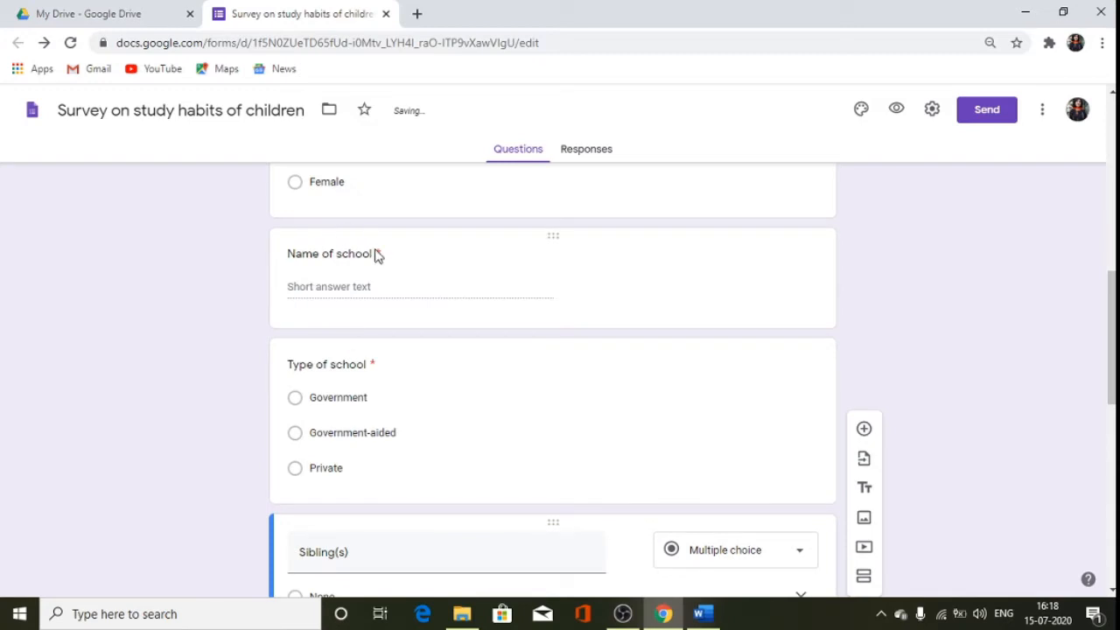
scroll(380, 427, "down", 3)
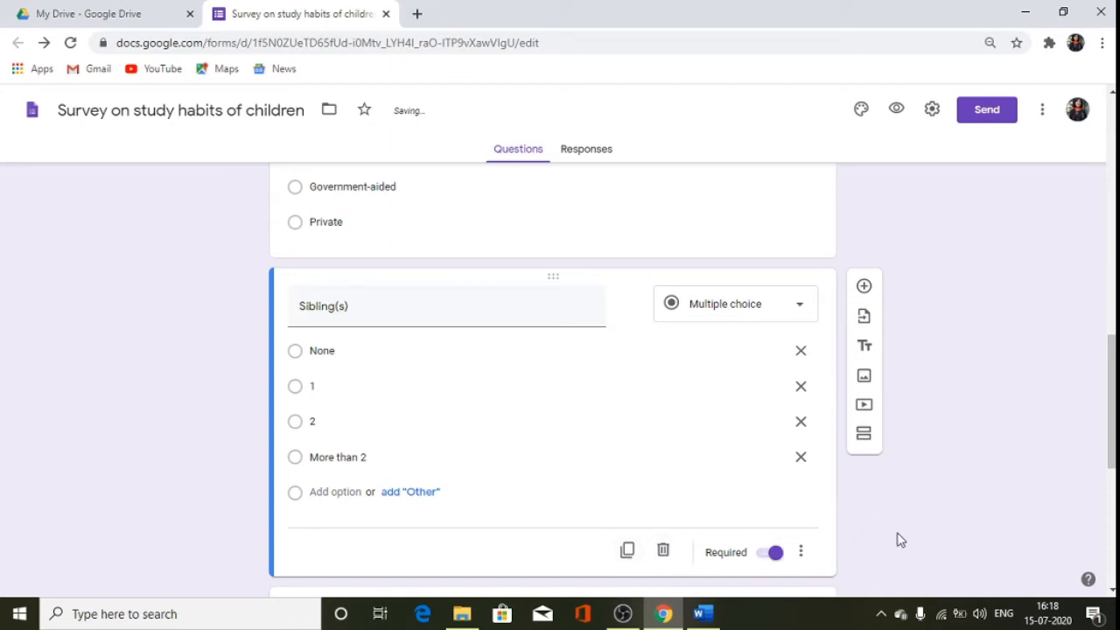
scroll(899, 537, "down", 3)
scroll(898, 538, "down", 2)
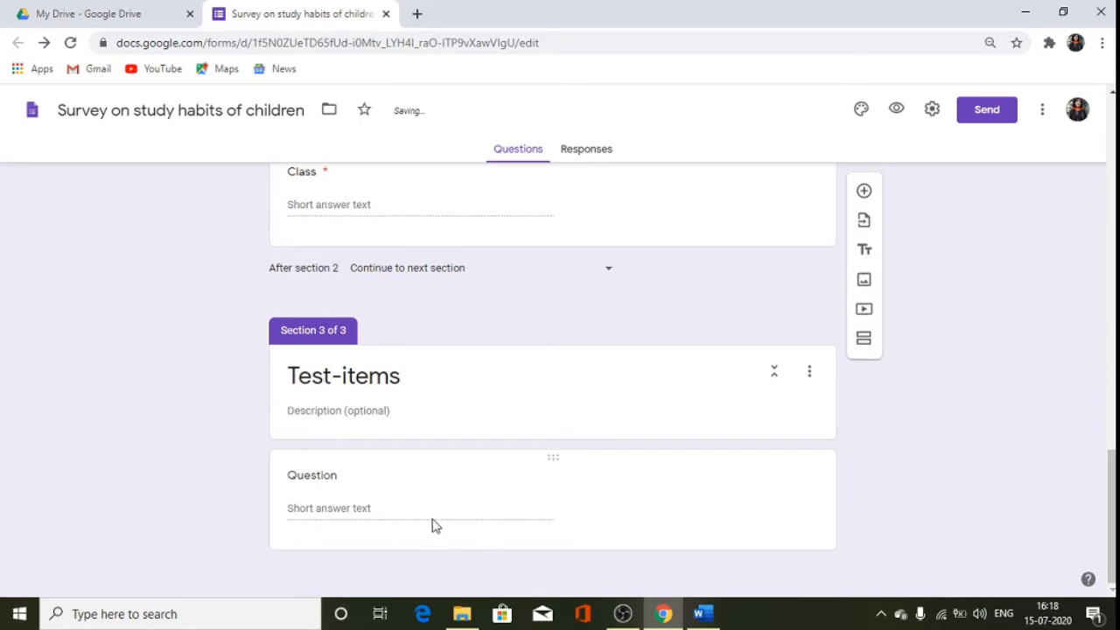
left_click(328, 487)
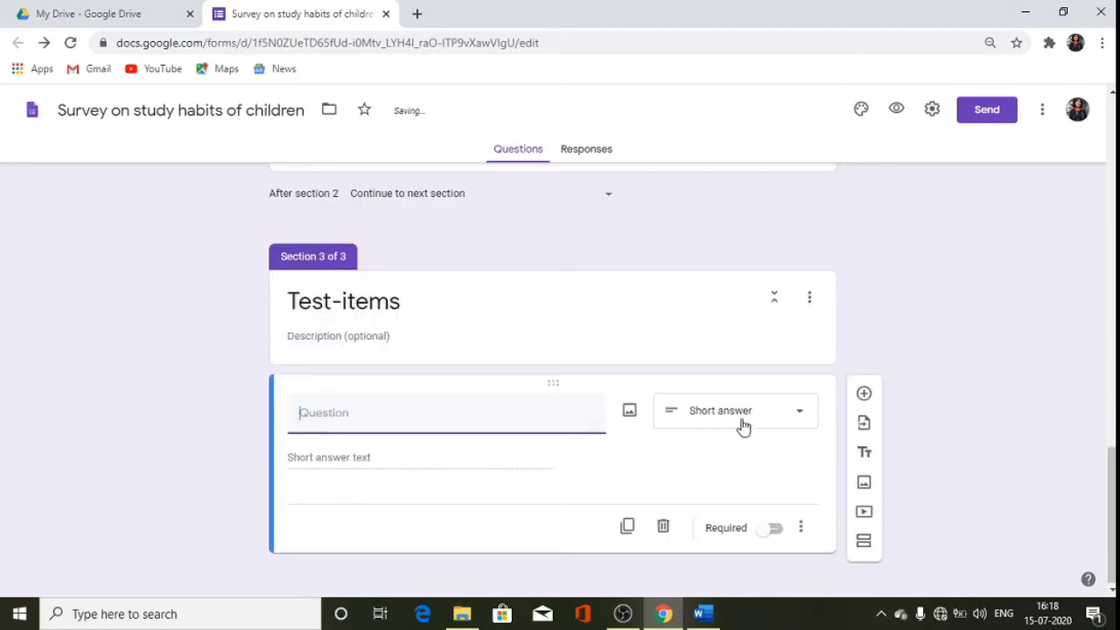
left_click(801, 422)
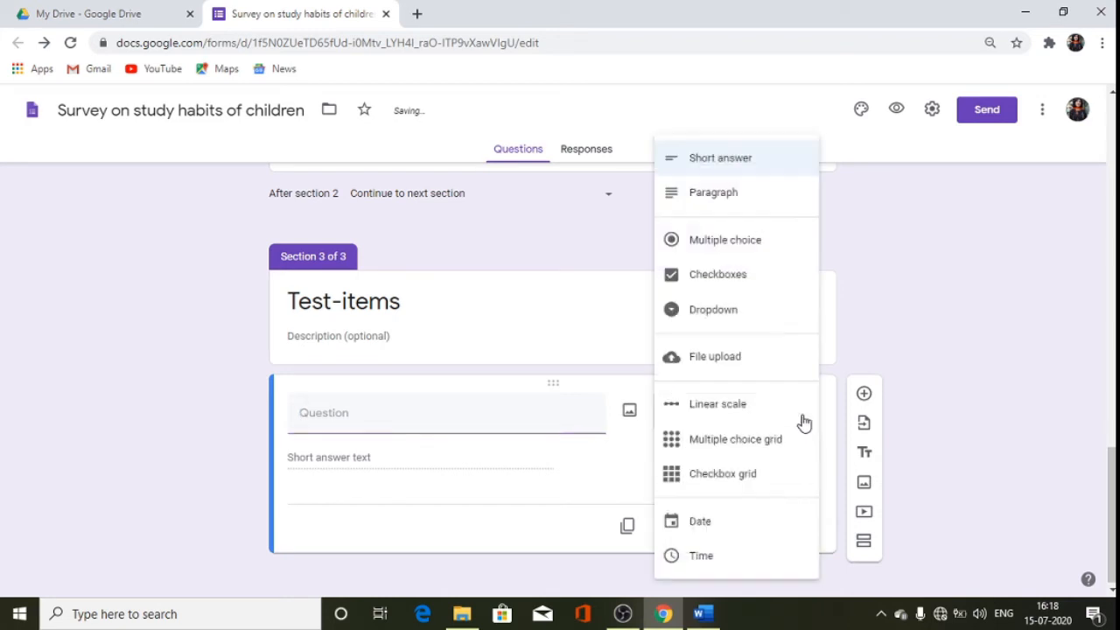
left_click(733, 248)
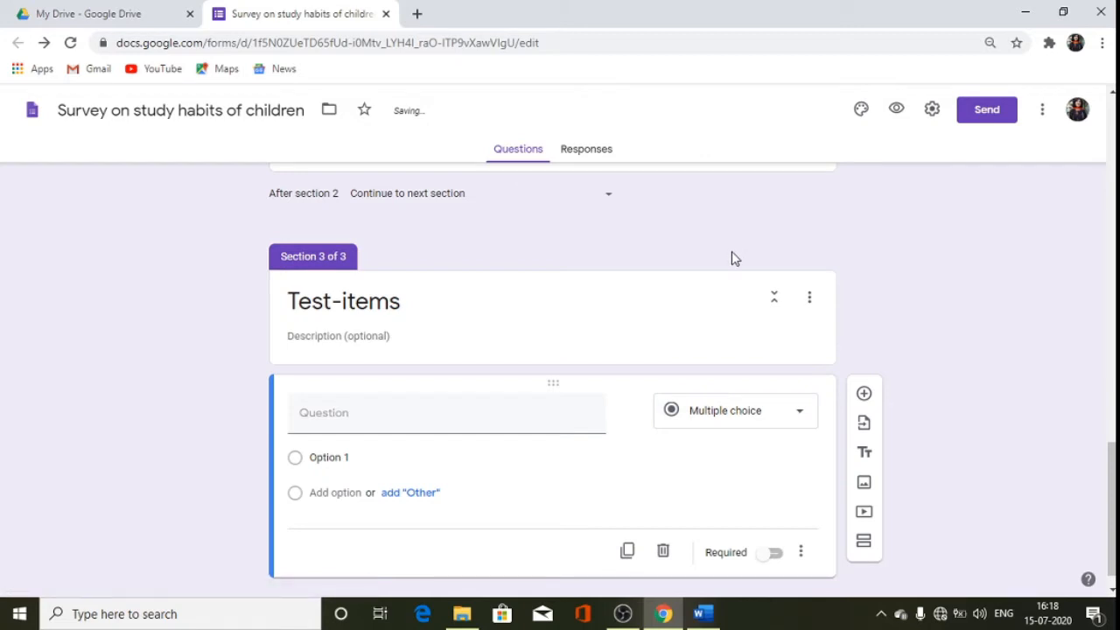
left_click(798, 418)
left_click(719, 312)
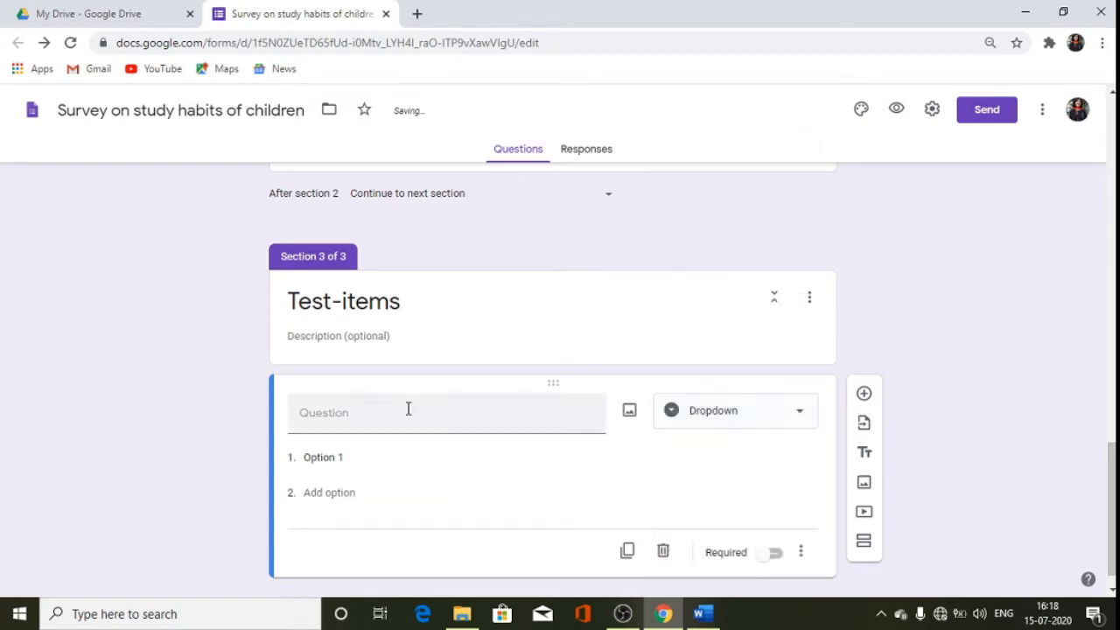
- Enter "Do you like to study?" as the text of the dropdown question
left_click(358, 411)
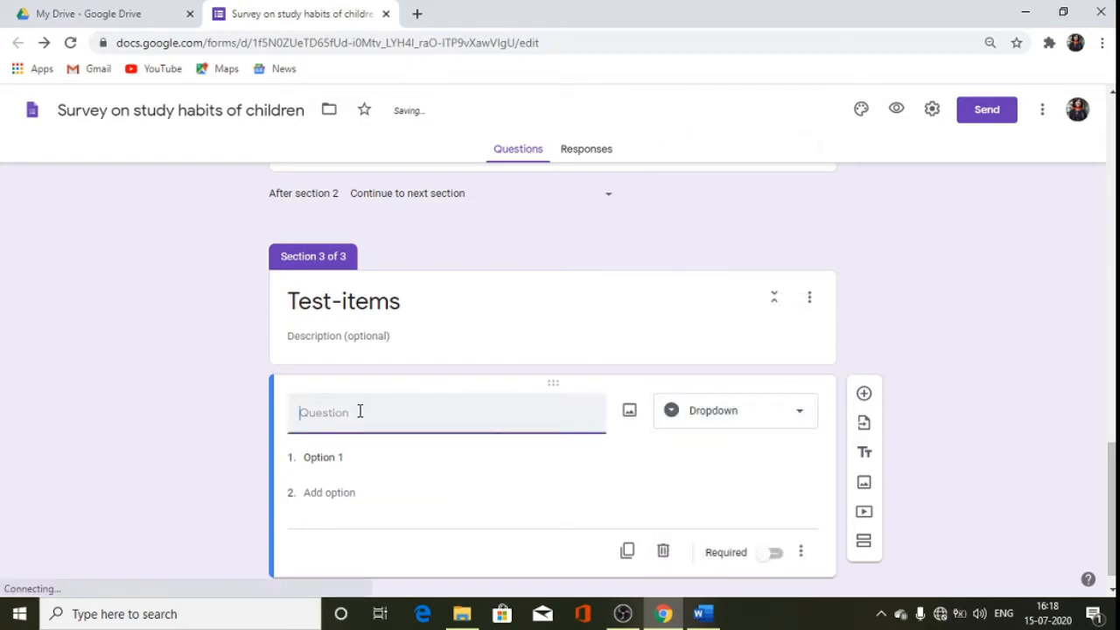
type("Do")
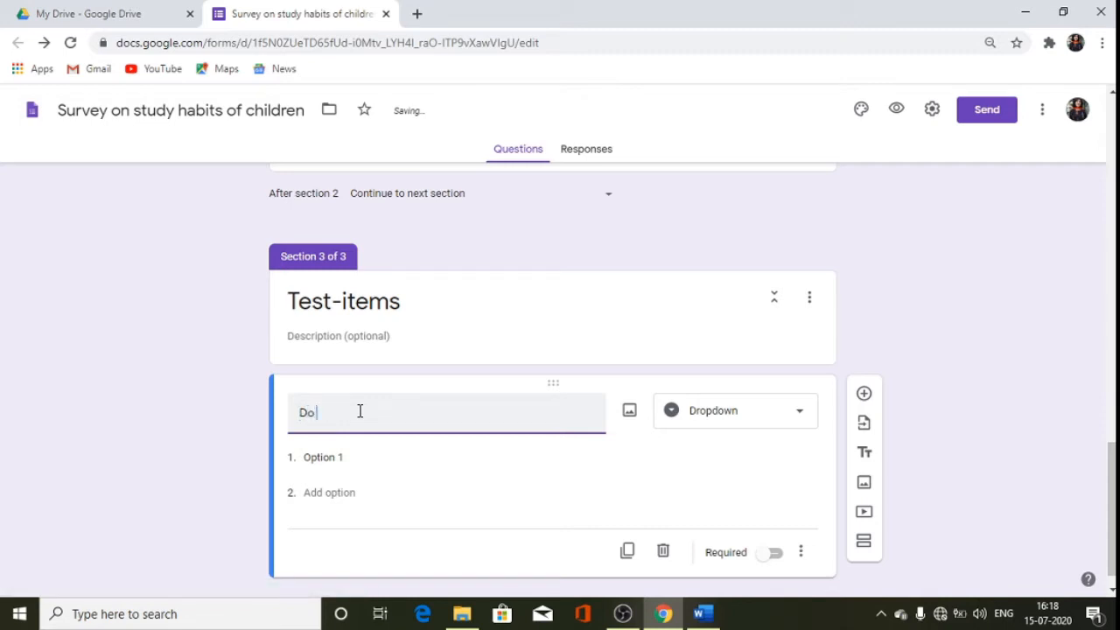
type(" you like to study?")
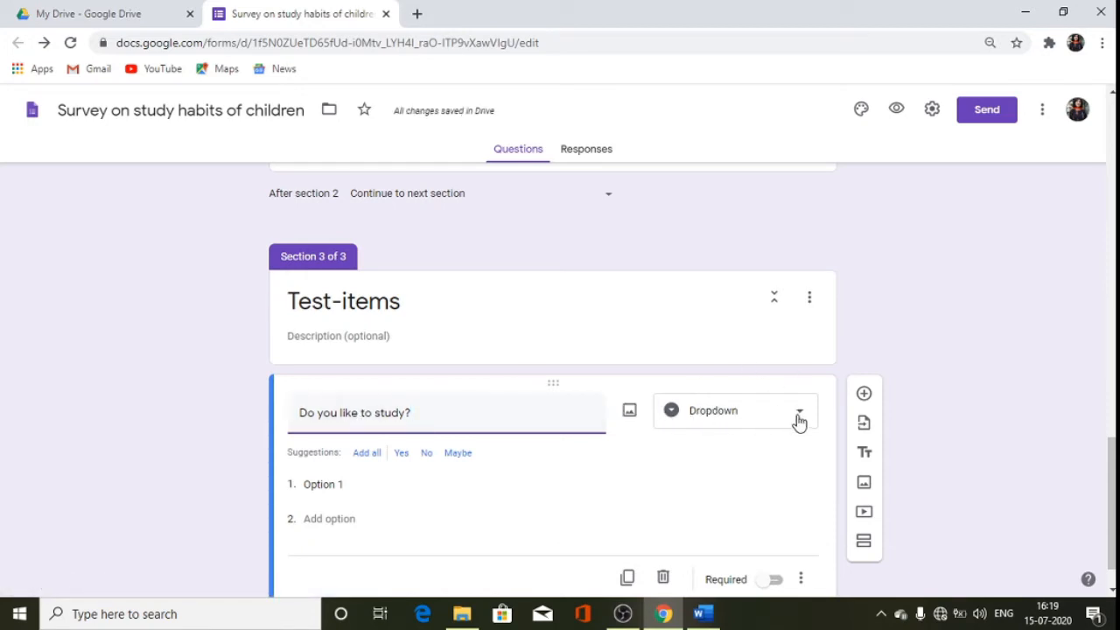
- Give the "Do you like to study?" question the three options Yes, No and Sometimes
left_click(341, 484)
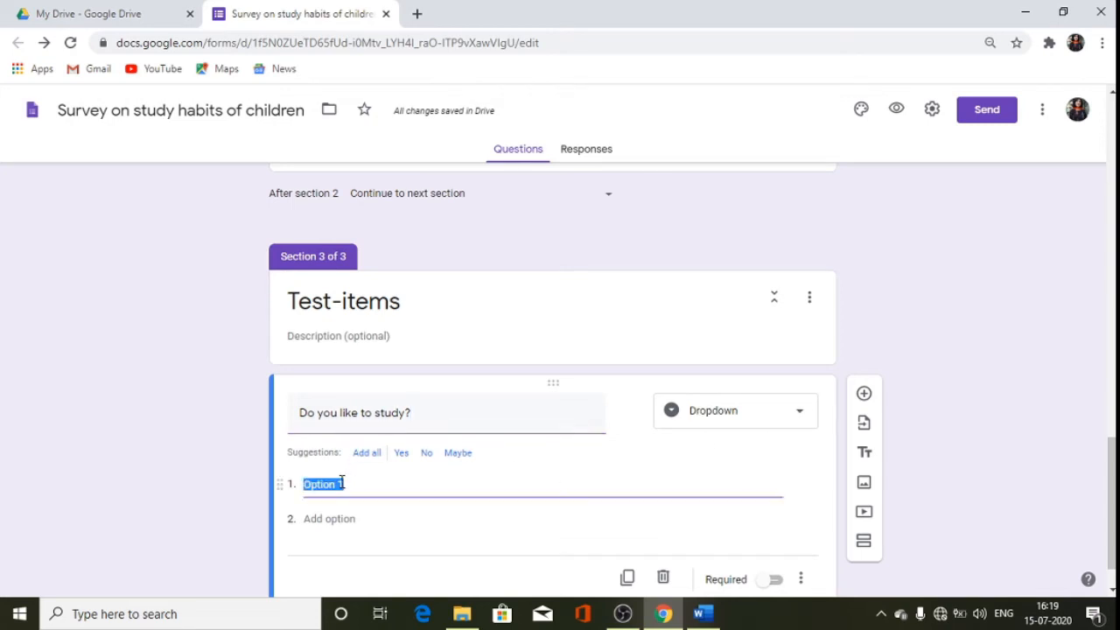
type("Yes")
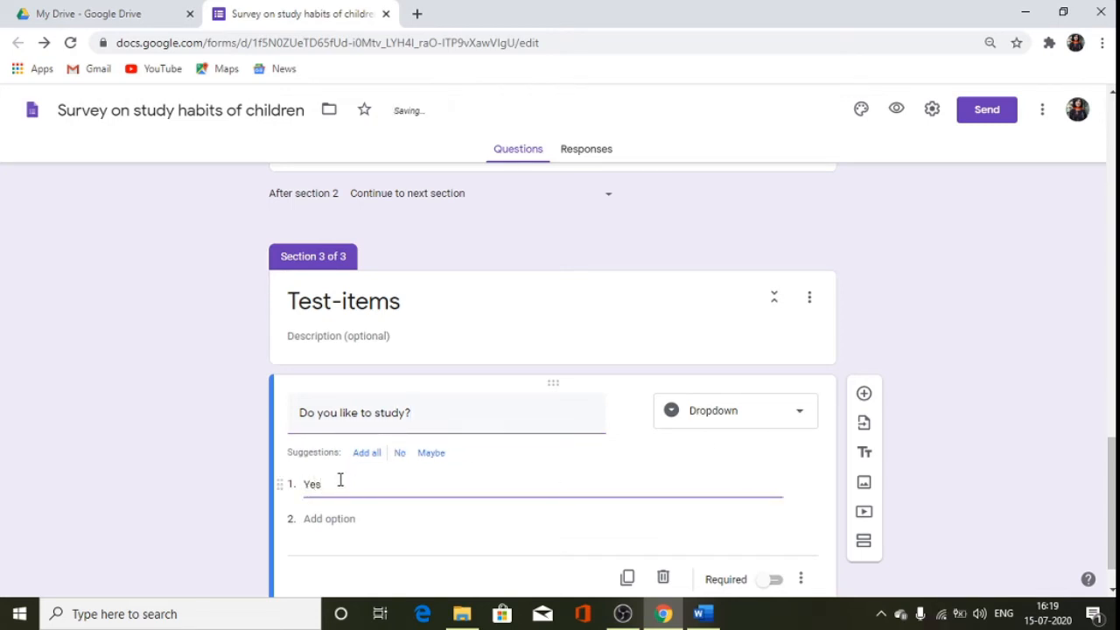
left_click(341, 518)
type("No")
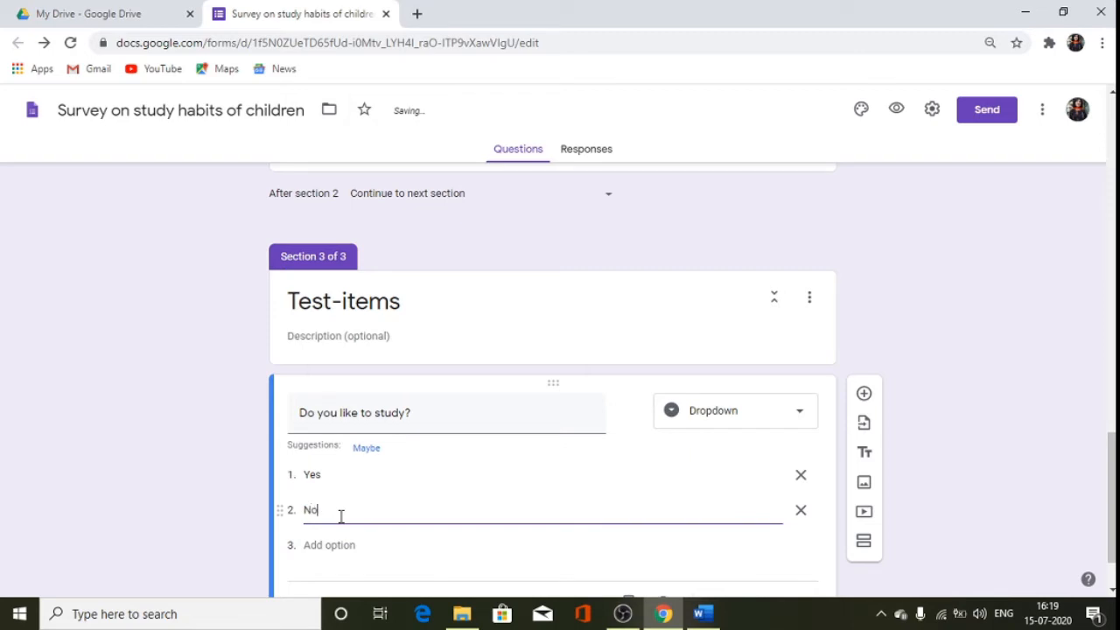
left_click(331, 544)
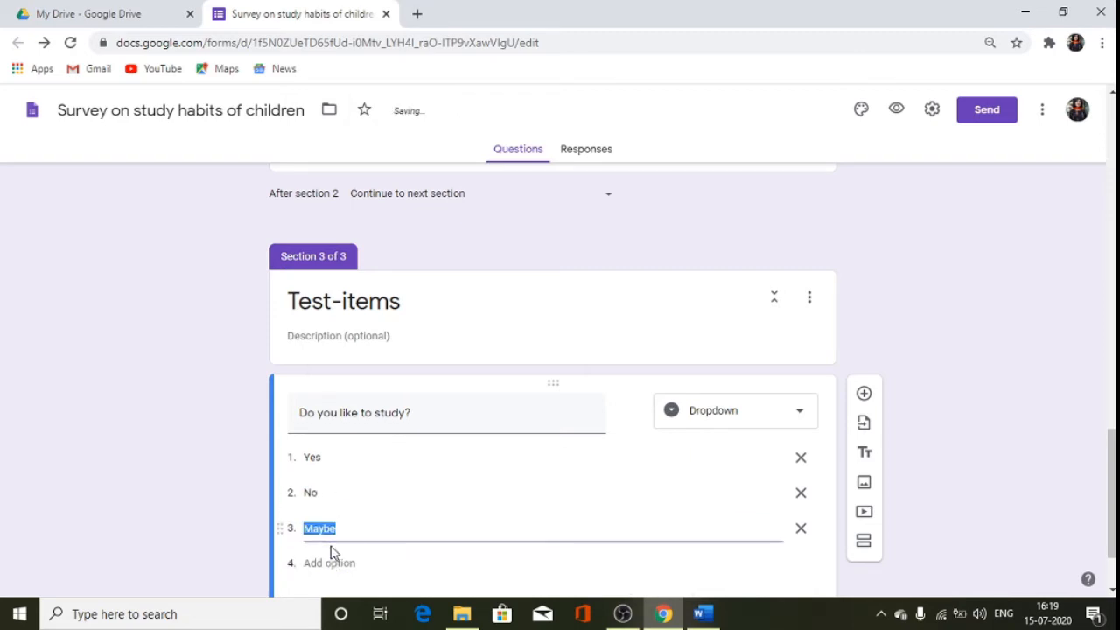
type("Sometimes")
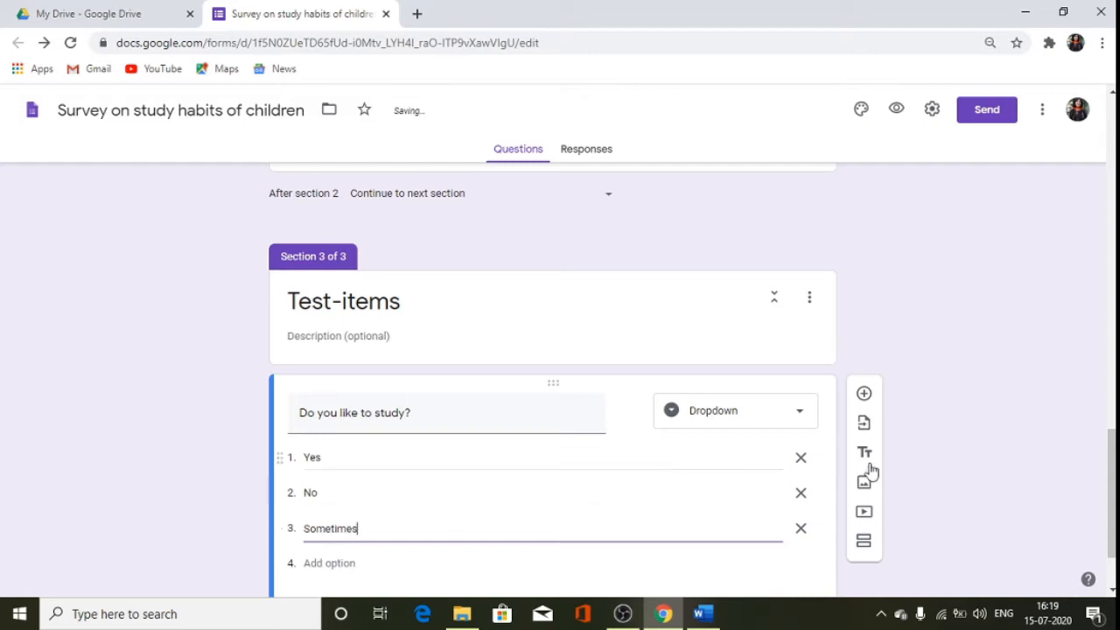
- Make the "Do you like to study?" question required
left_click(991, 418)
scroll(992, 420, "down", 1)
scroll(992, 418, "down", 1)
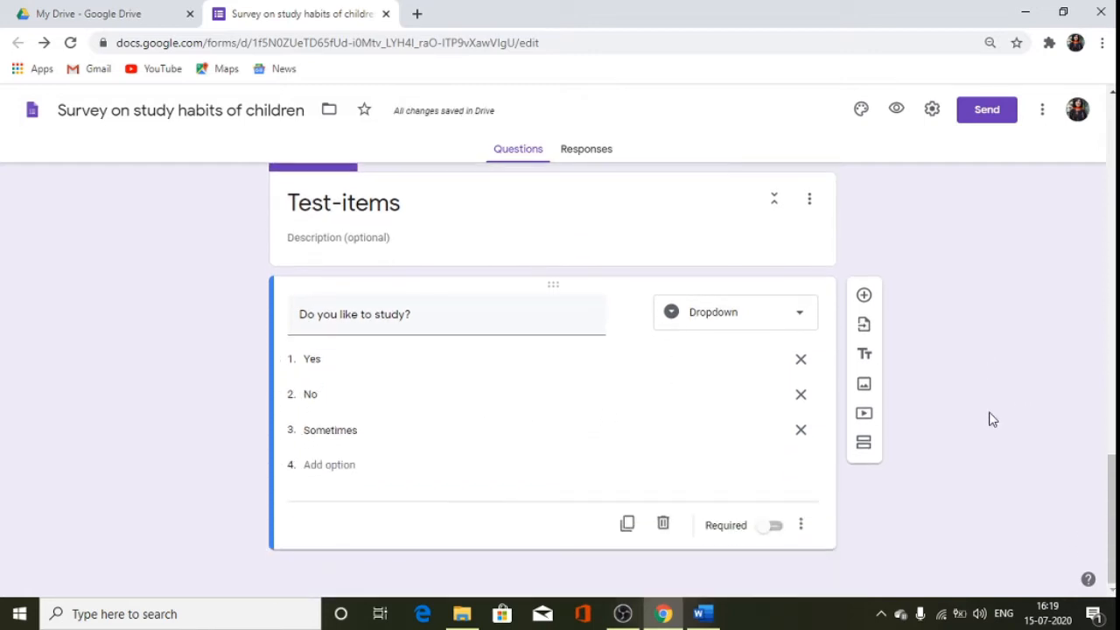
left_click(769, 534)
- Add a multiple-choice question below it with the text "How long can you study at a time?"
left_click(863, 294)
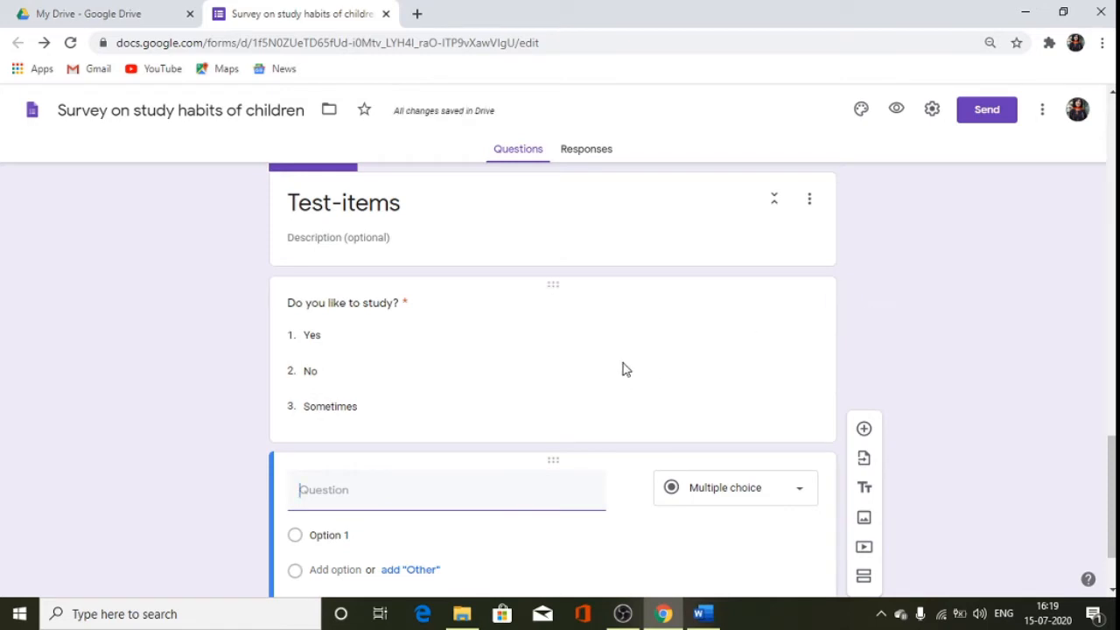
scroll(623, 367, "down", 1)
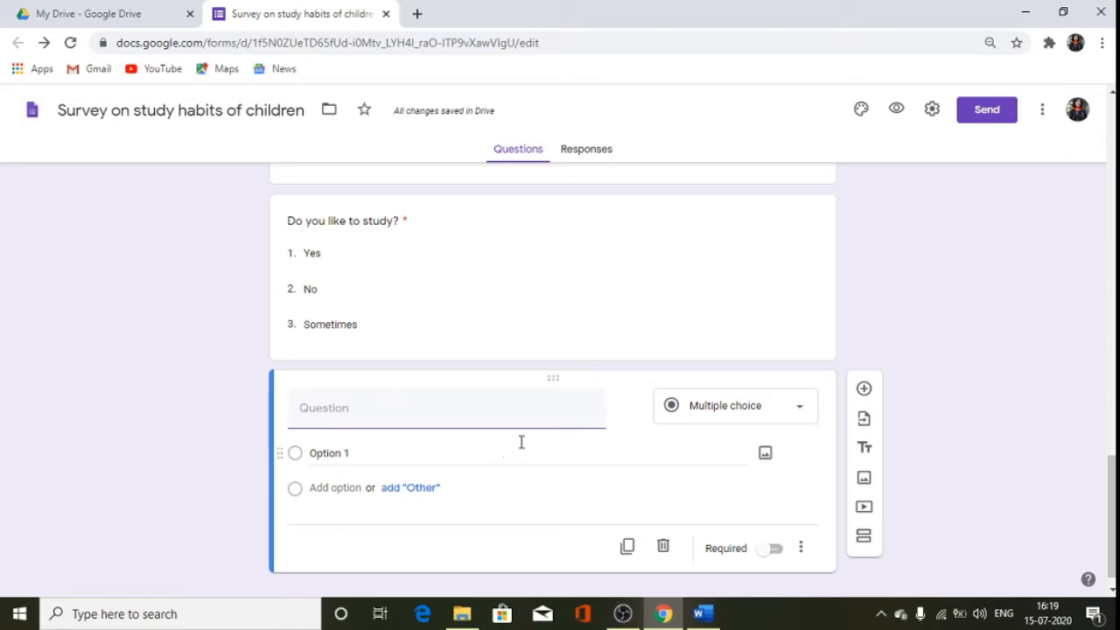
left_click(360, 419)
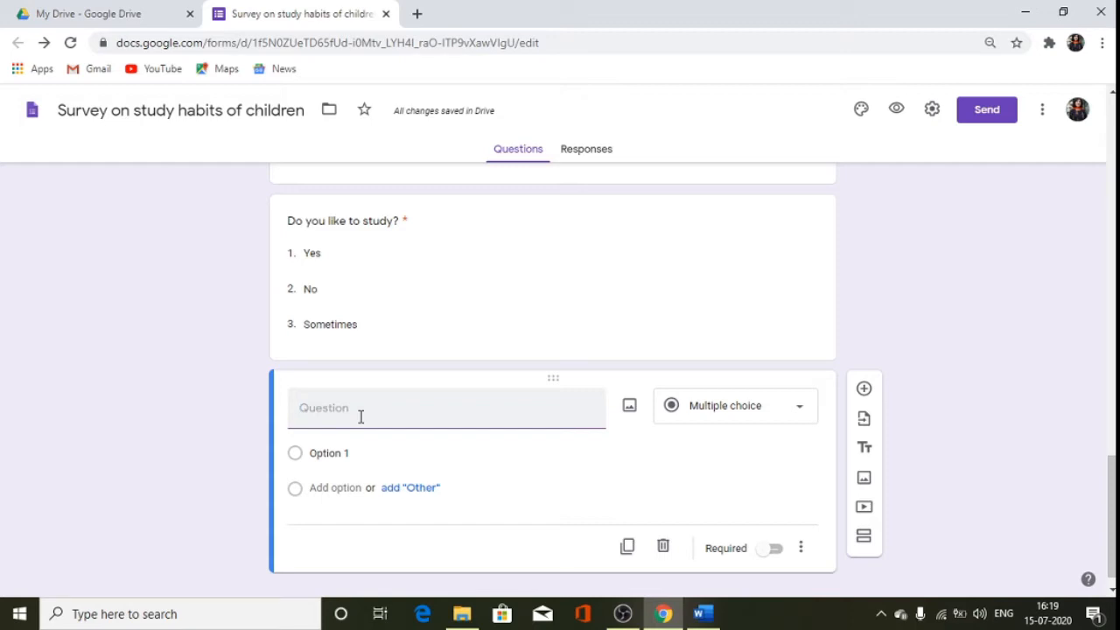
type("How long can you stud")
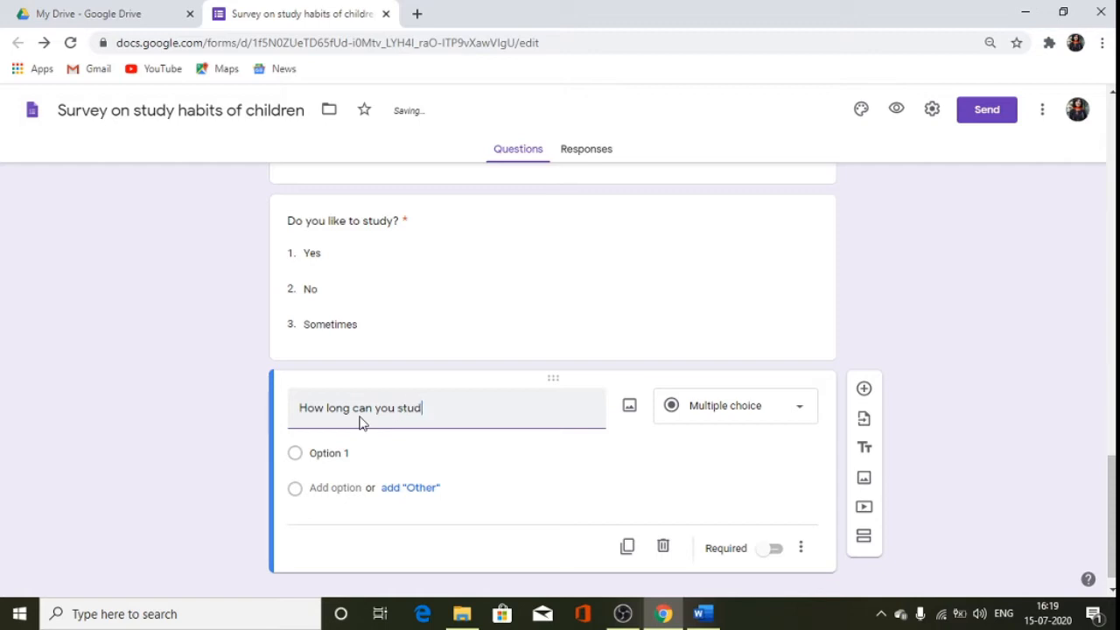
type("y at a time?")
- Give the "How long can you study at a time?" question the options 15 minutes, 30 minutes and 45 minutes
left_click(325, 453)
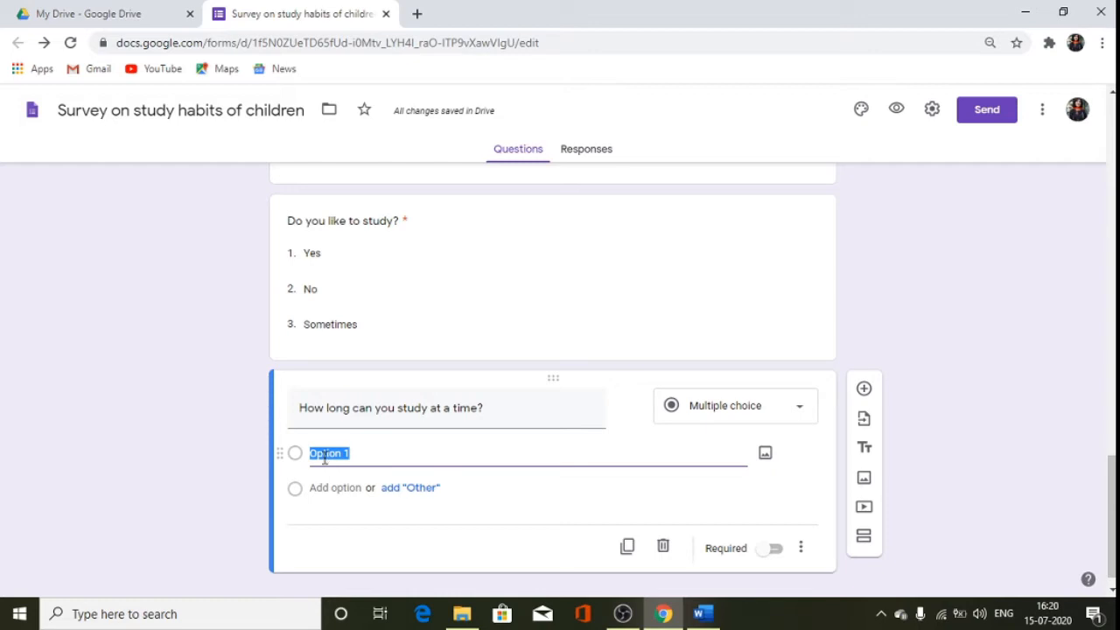
type("15 minutes")
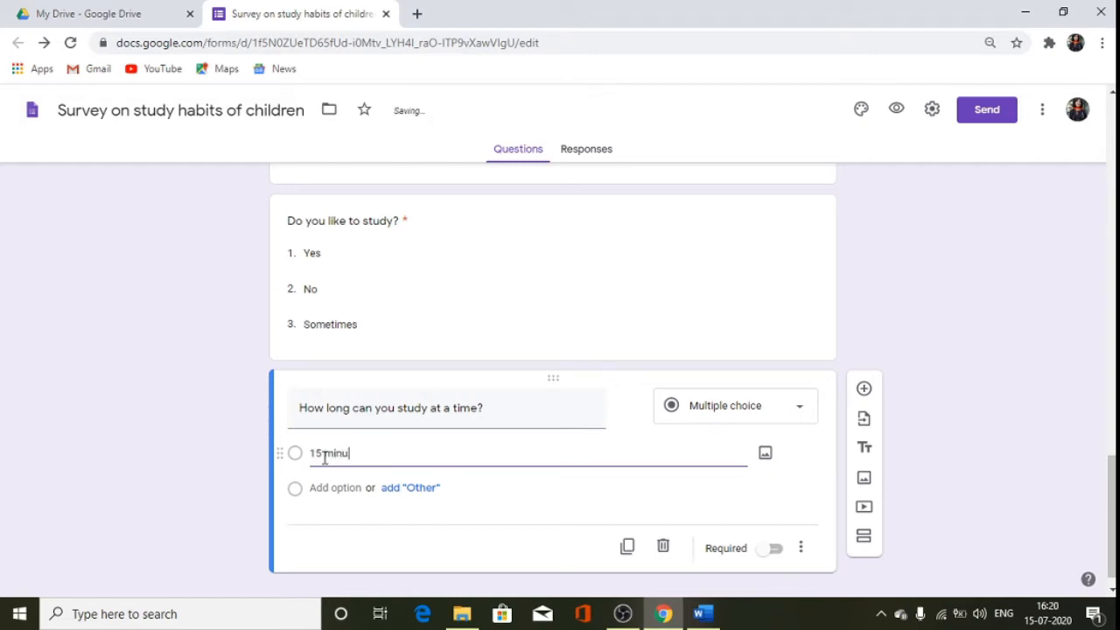
left_click(338, 489)
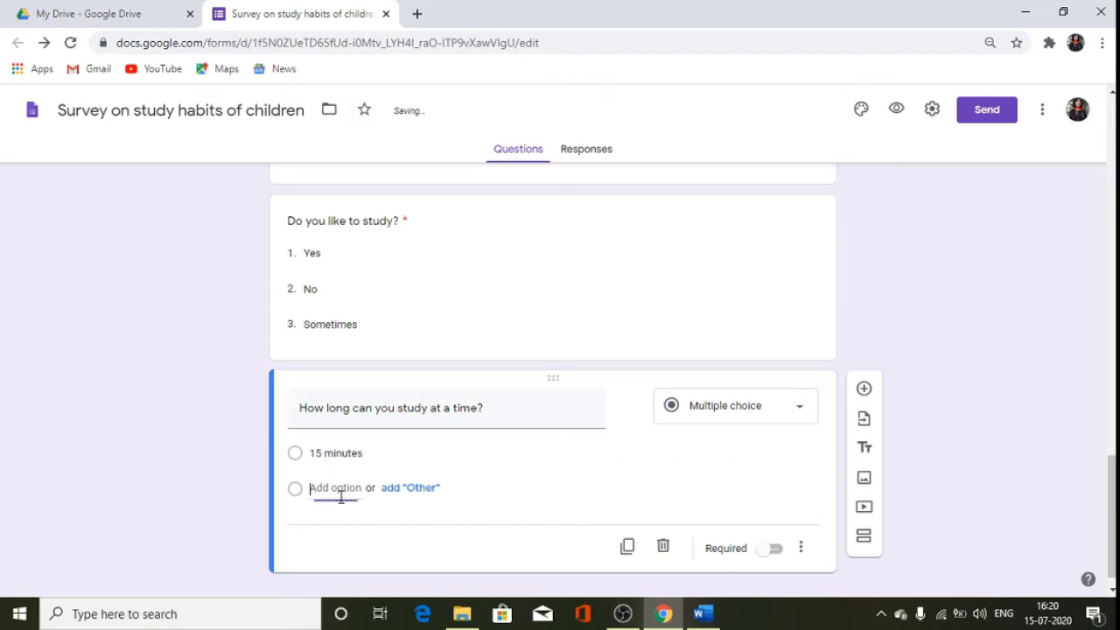
type("30 m")
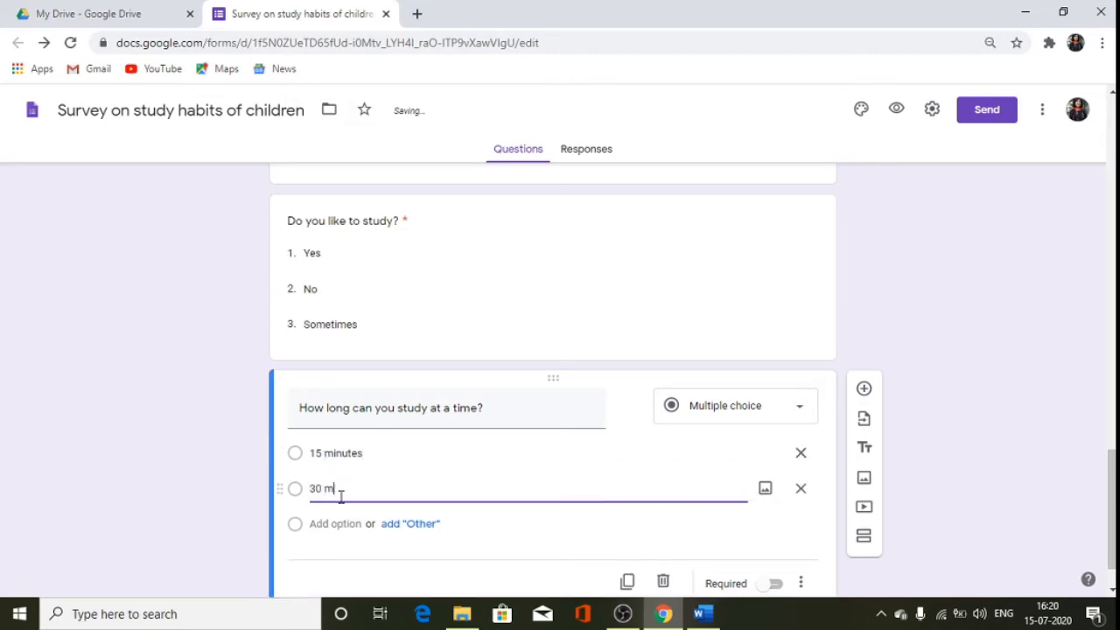
type("inutes")
left_click(341, 525)
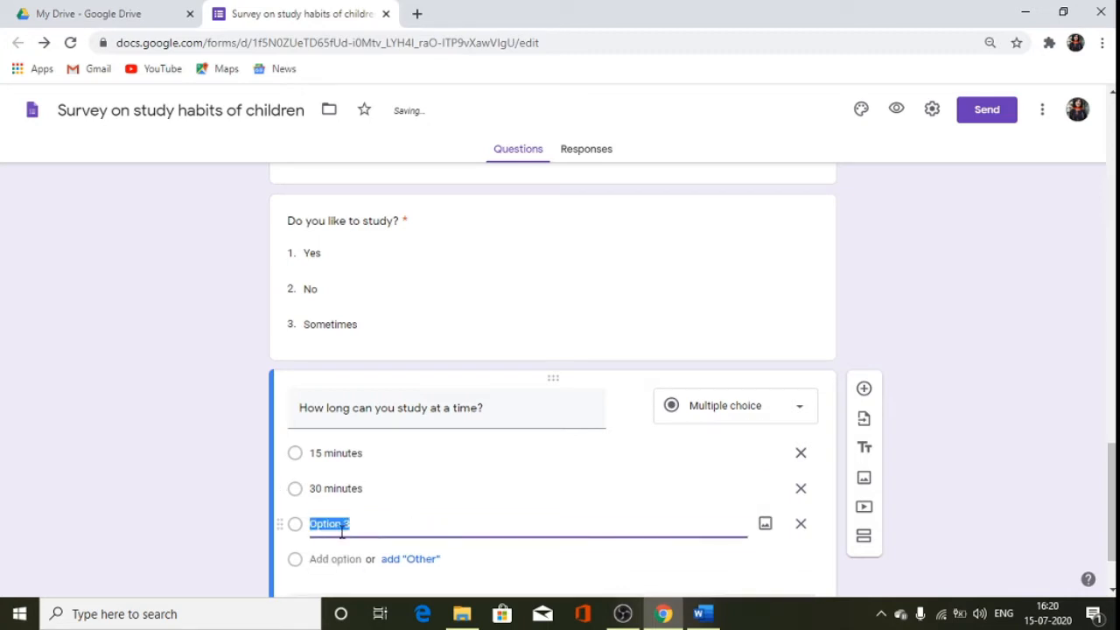
type("45 min")
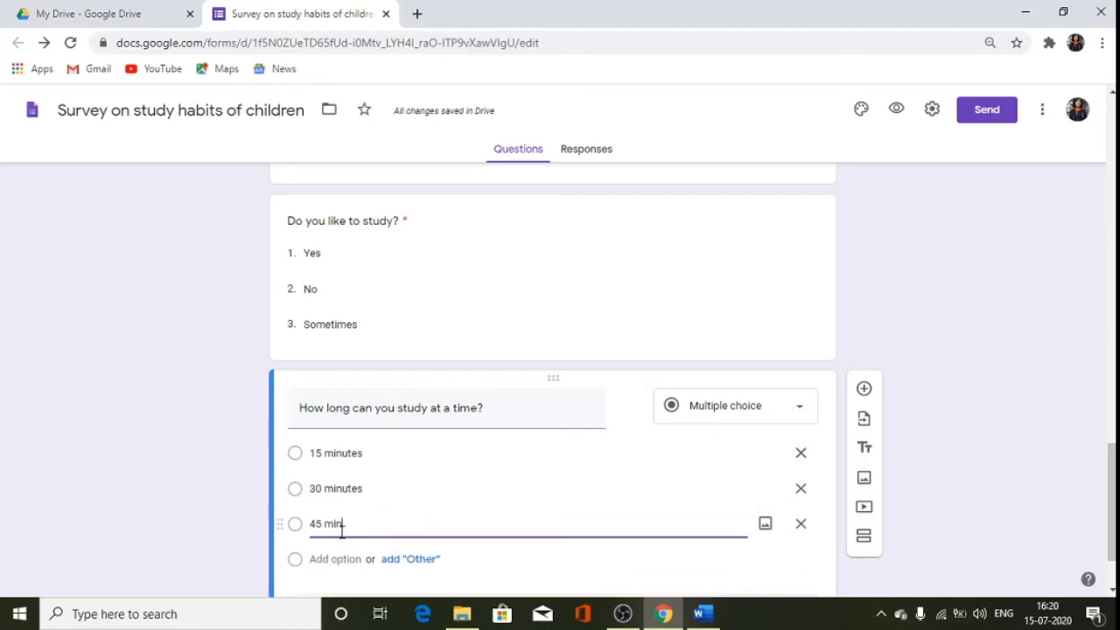
type("utes")
- Add the options "One hour" and "More than one hour" to the study duration question
left_click(330, 557)
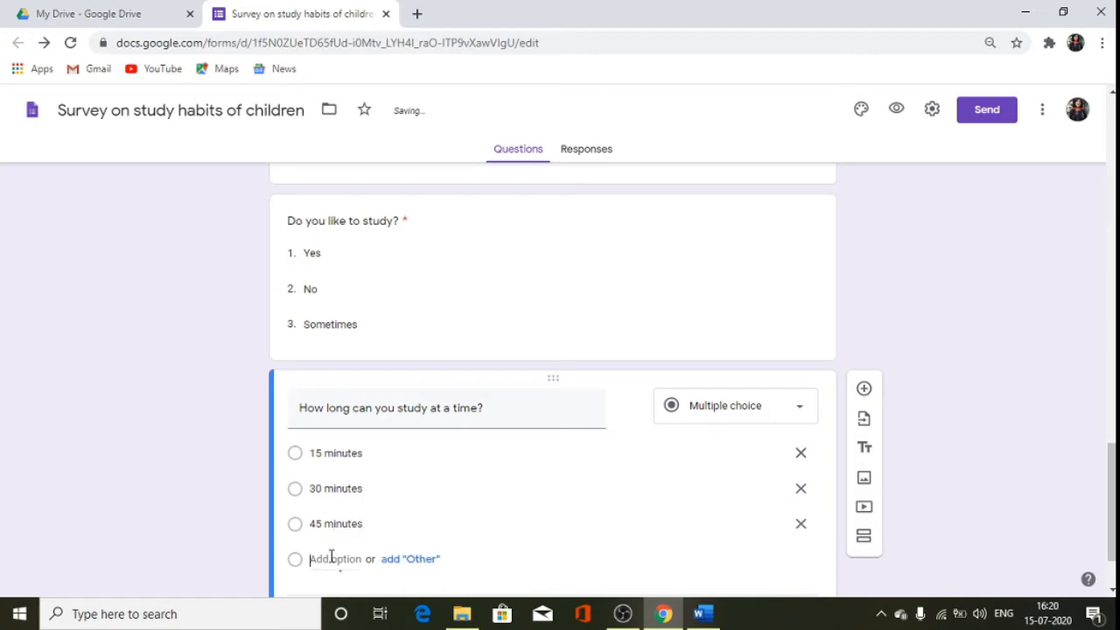
type("One hour")
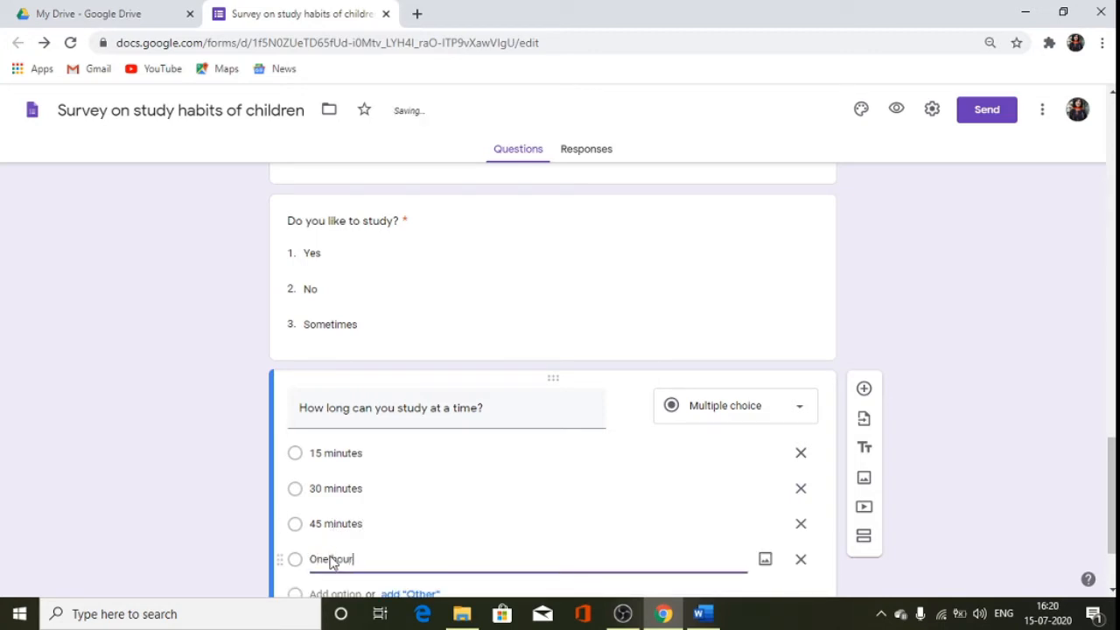
scroll(330, 558, "down", 1)
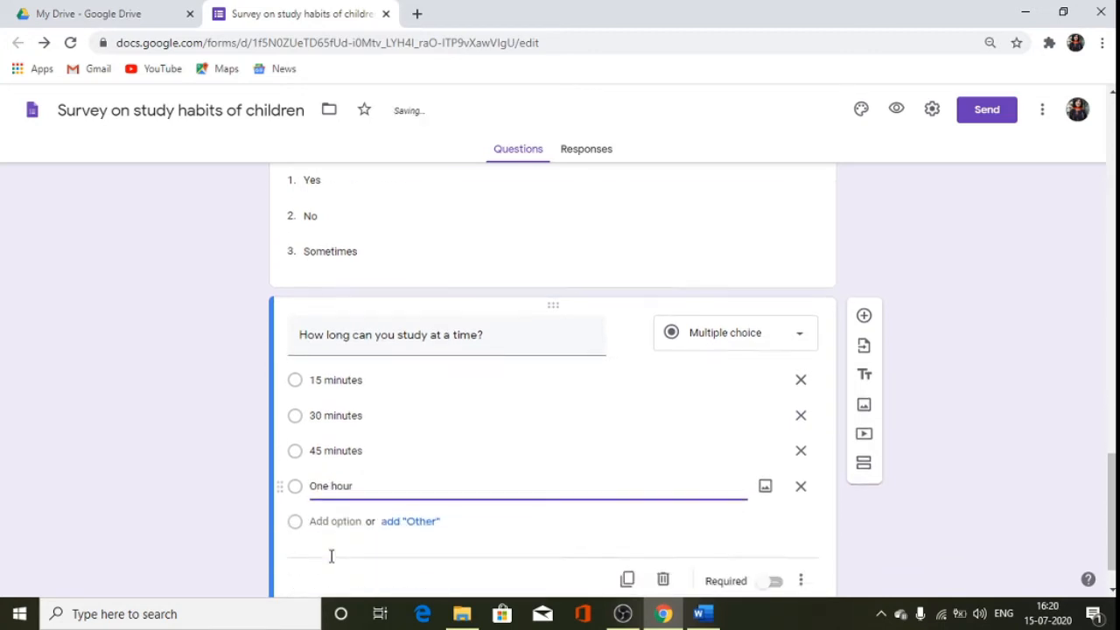
left_click(336, 513)
type("M")
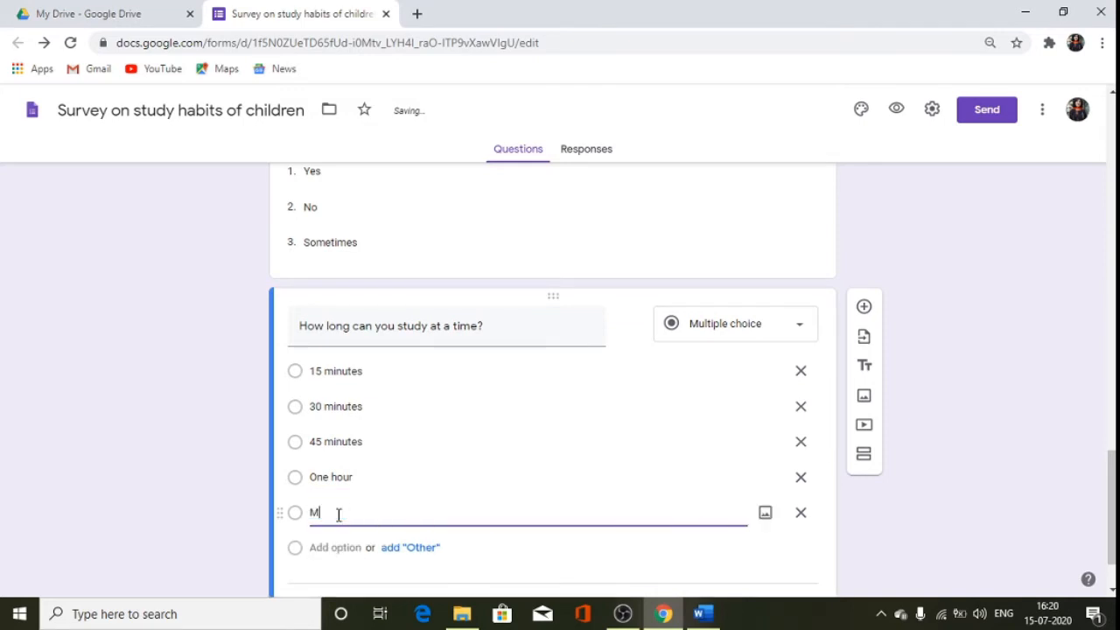
type("ore than ")
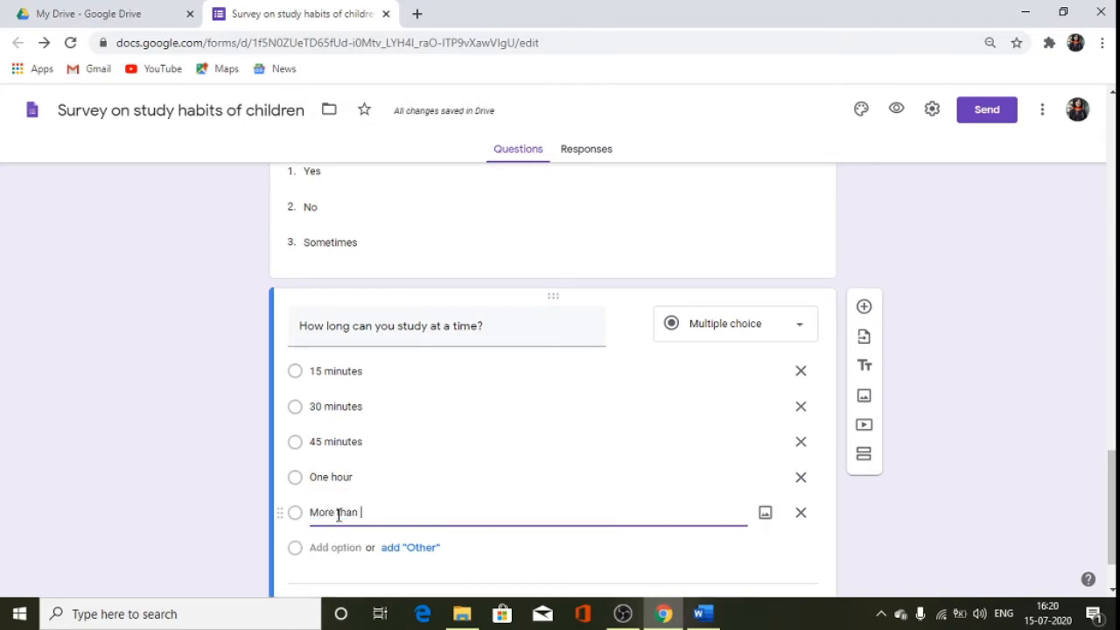
type("one hour")
- Make the "How long can you study at a time?" question required
left_click(947, 457)
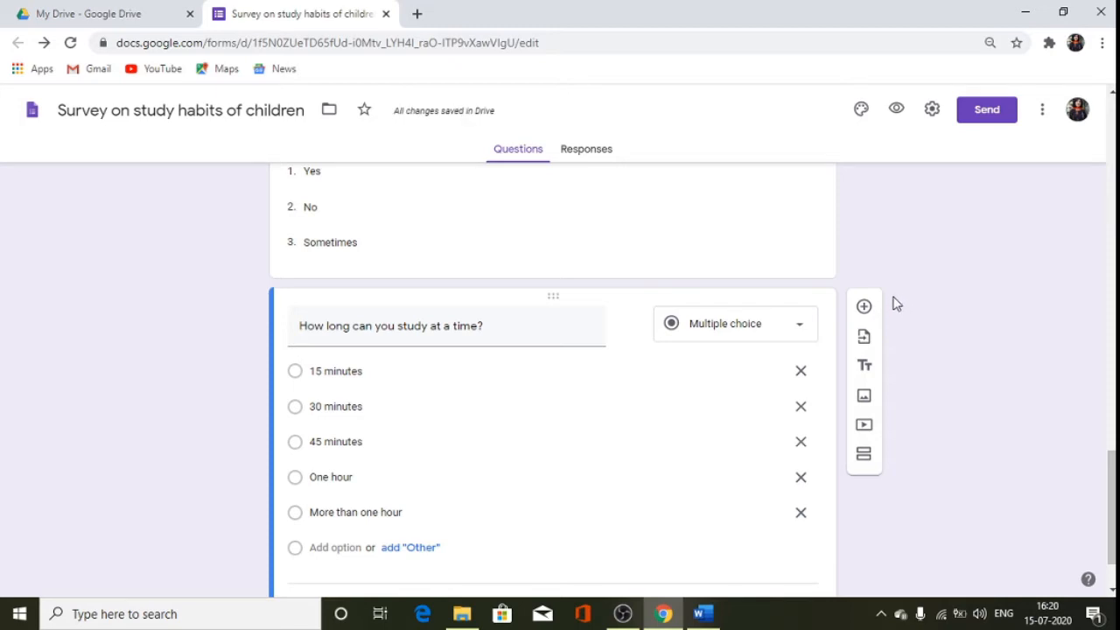
scroll(894, 303, "down", 1)
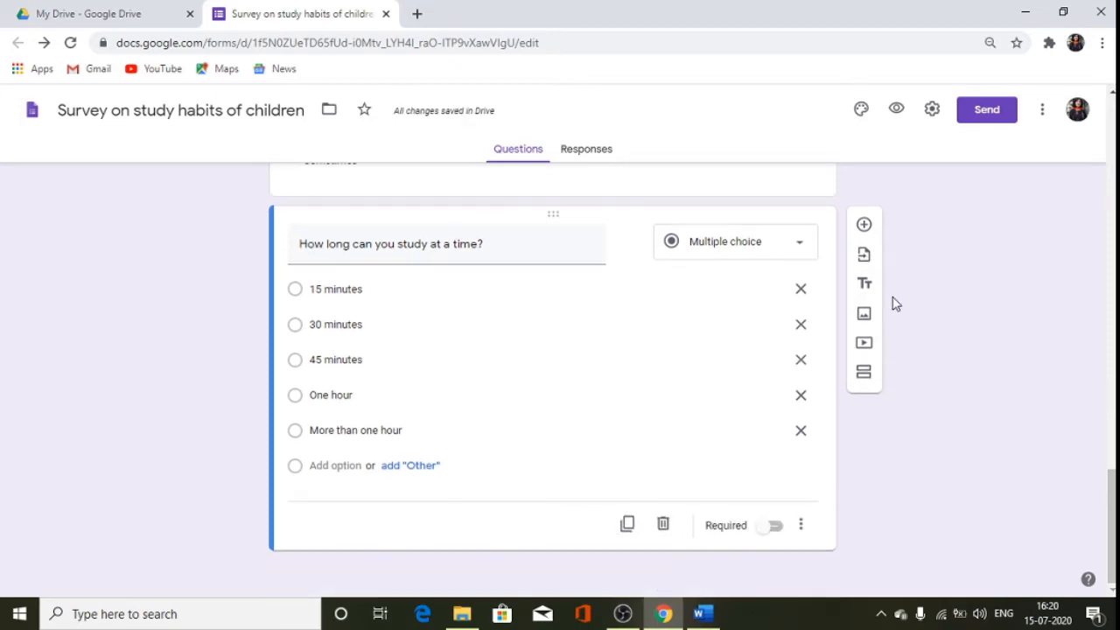
left_click(767, 529)
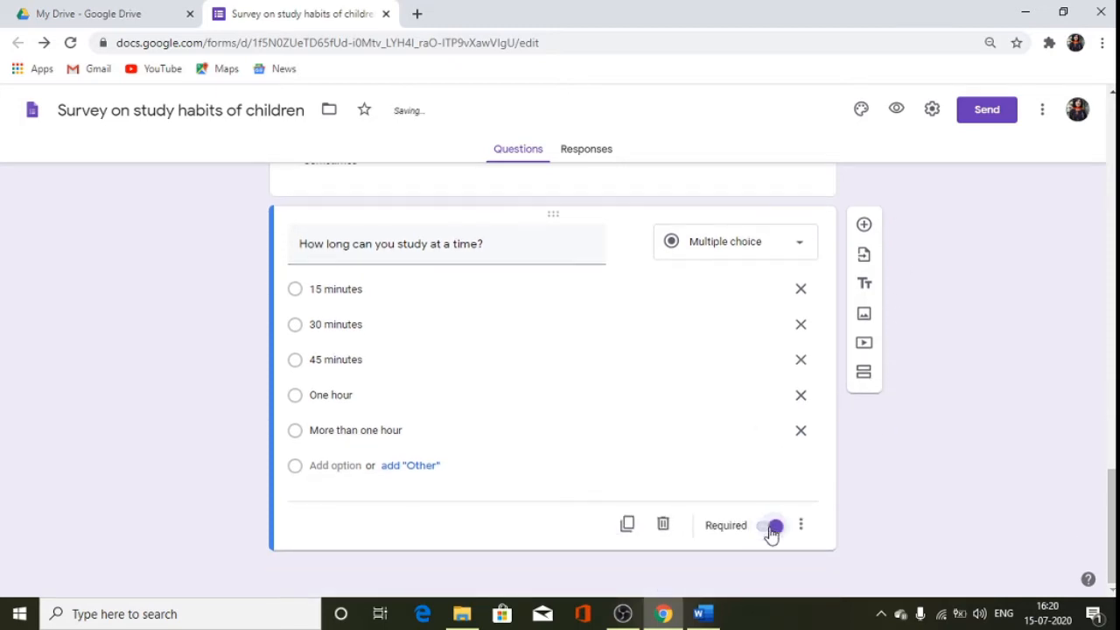
- Add a new question "Who helps you with your studies?" with the Checkboxes answer type
left_click(865, 226)
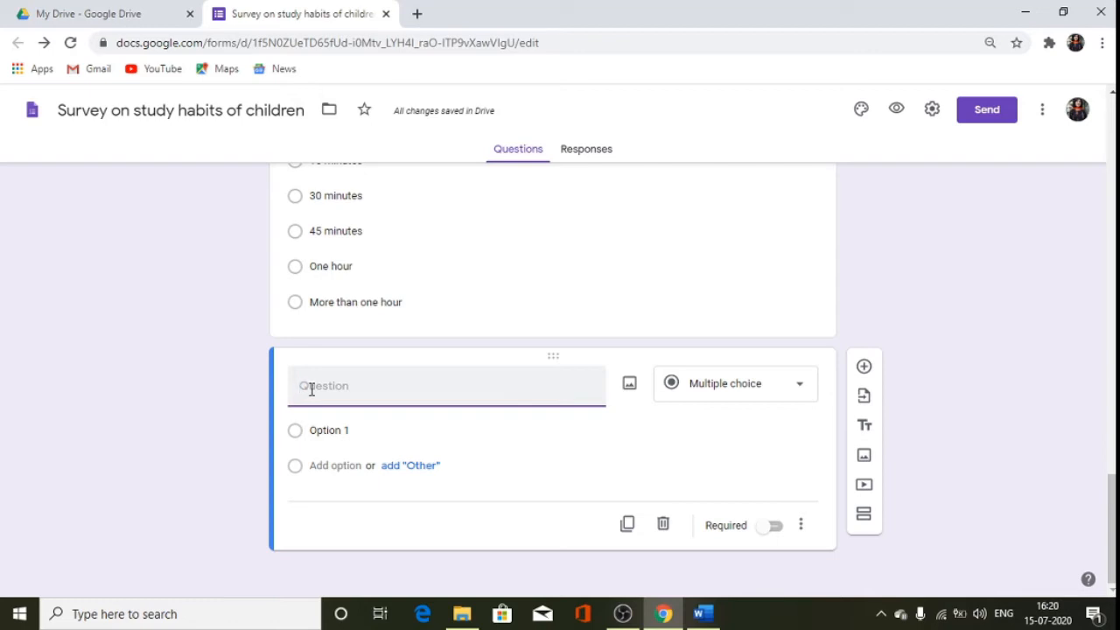
type("Who helps you")
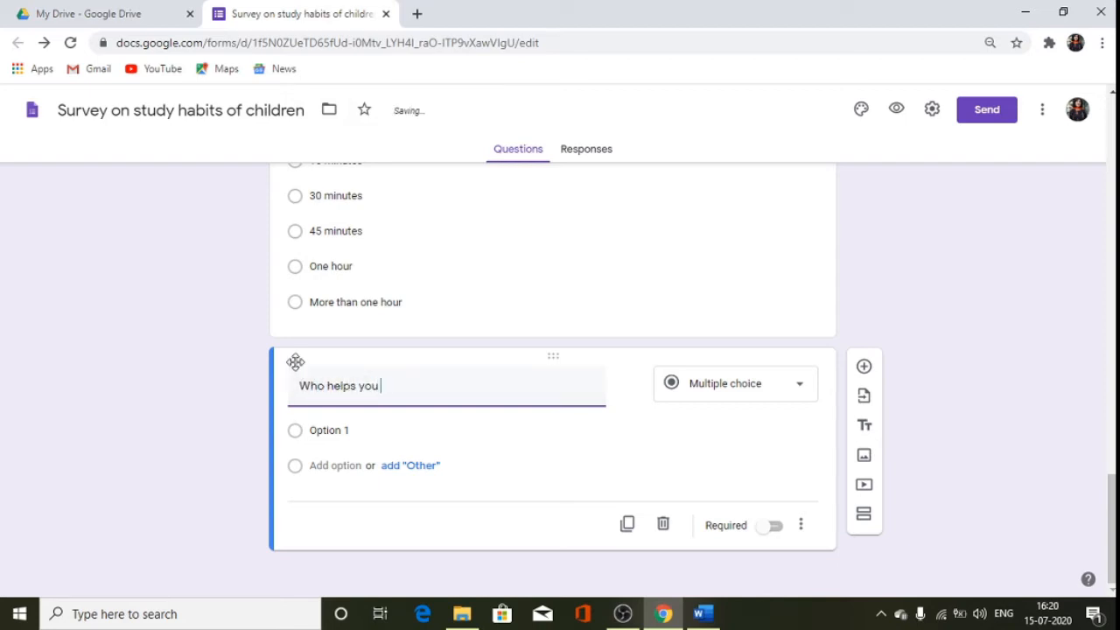
type(" with your studies")
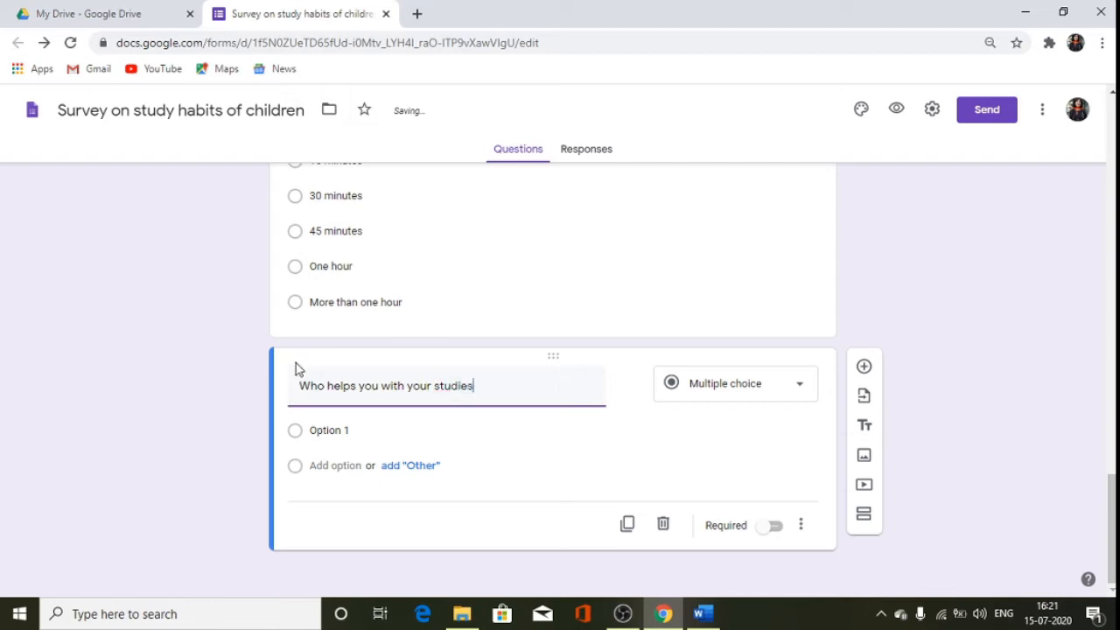
type("?")
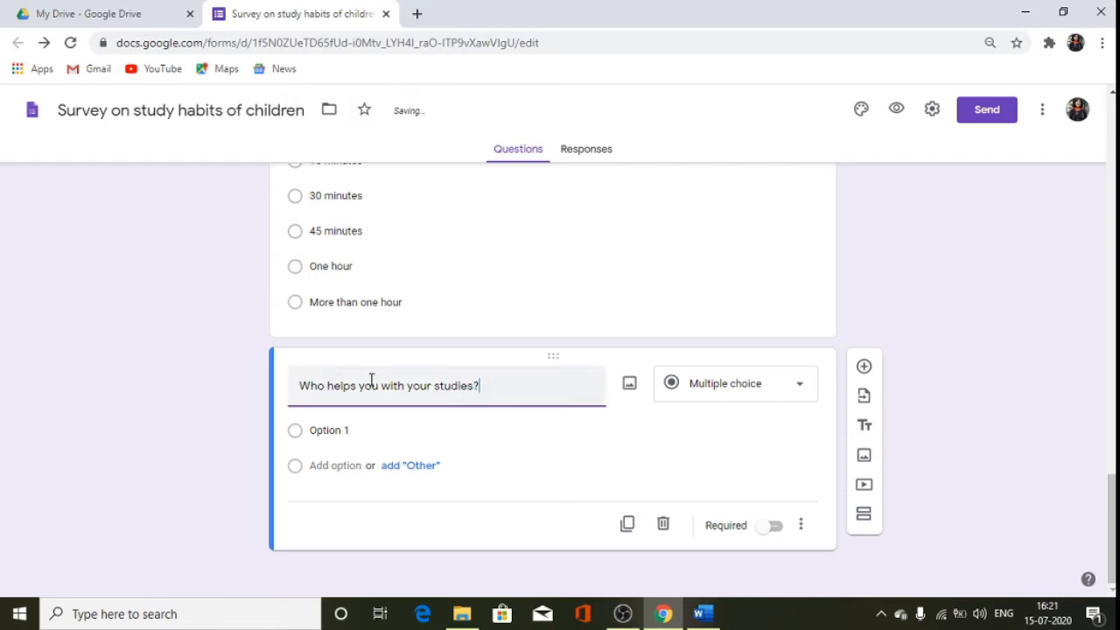
left_click(804, 388)
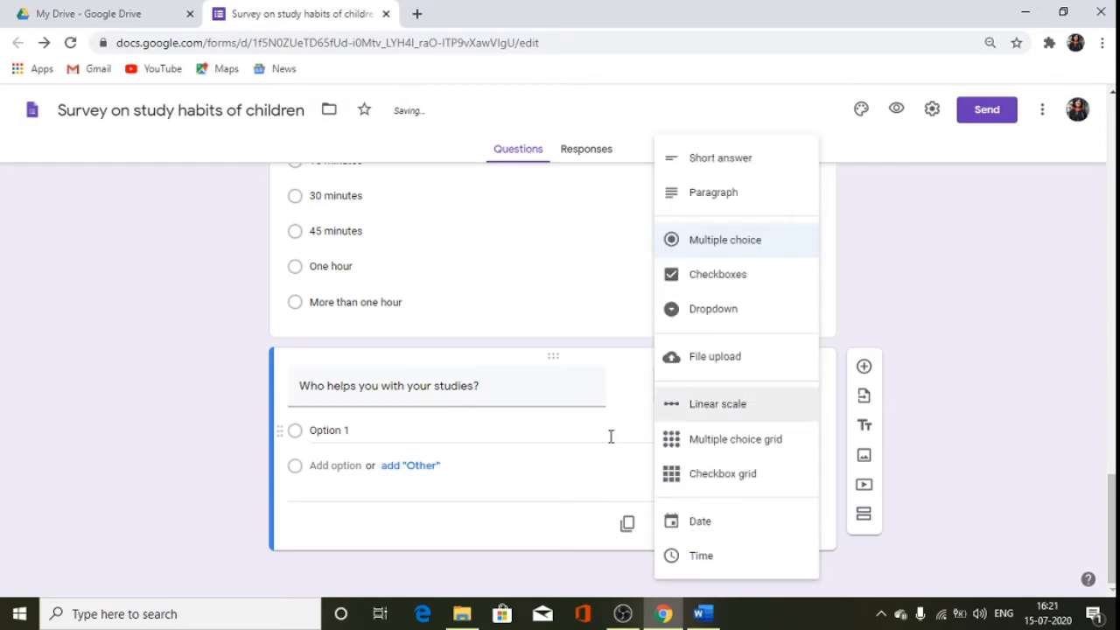
left_click(710, 289)
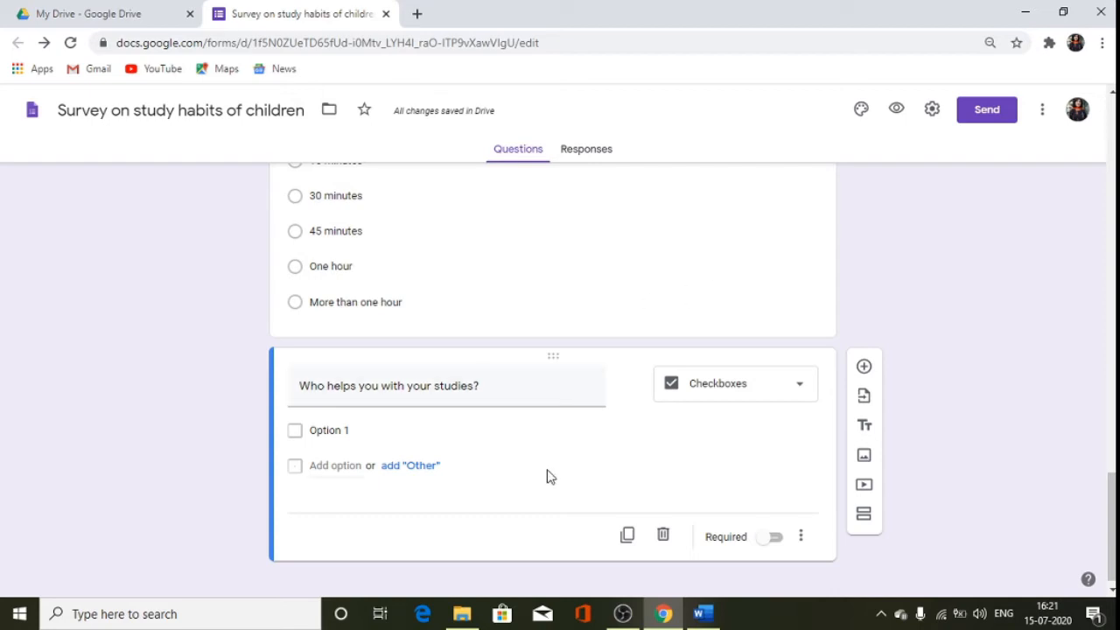
- Enter "My mother" and "My father" as the first two options of the "Who helps you with your studies?" question
left_click(371, 433)
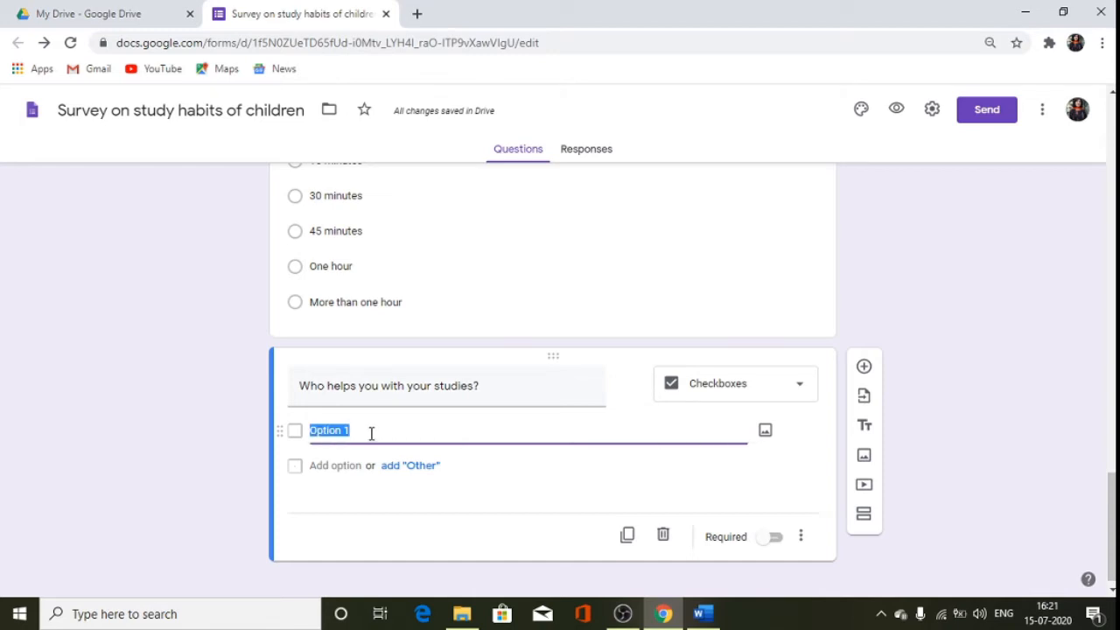
type("My")
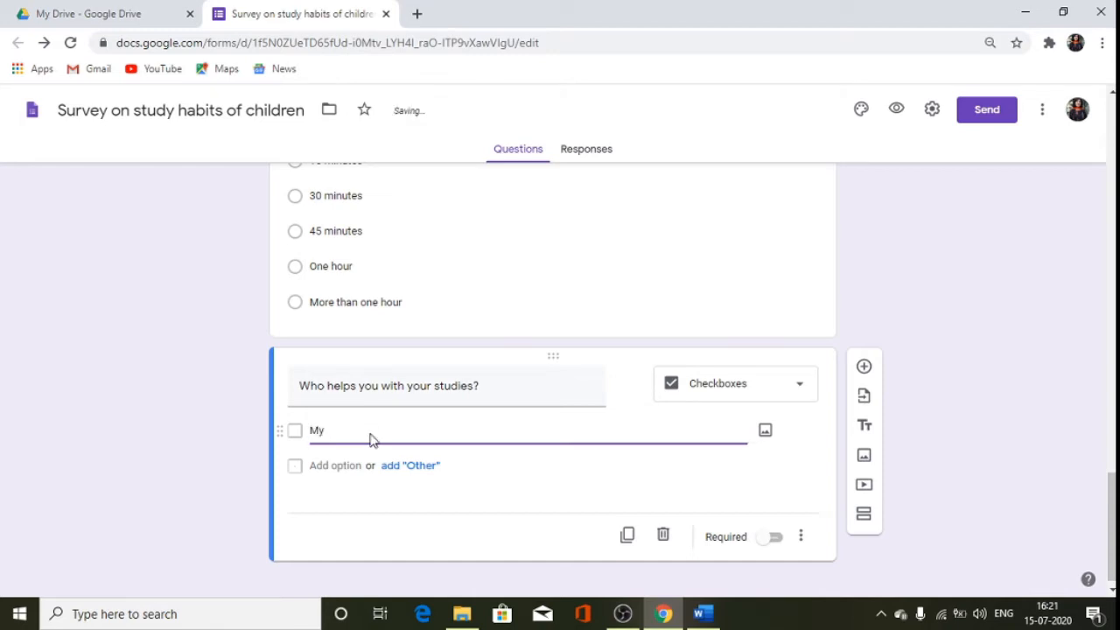
type(" mother")
left_click(328, 462)
double_click(325, 459)
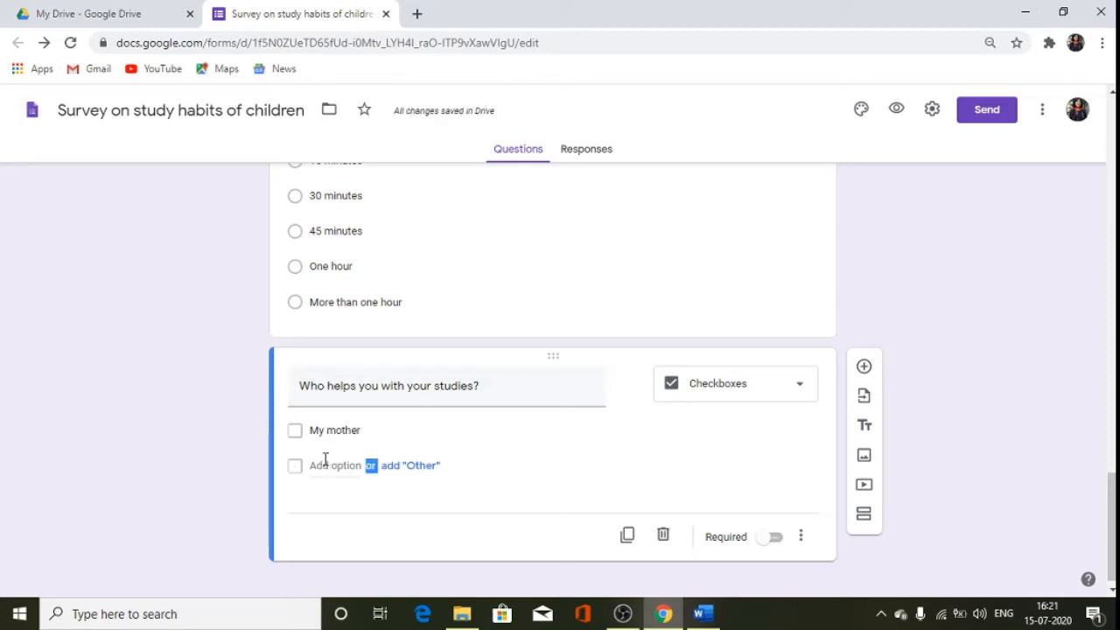
left_click(325, 464)
type("M")
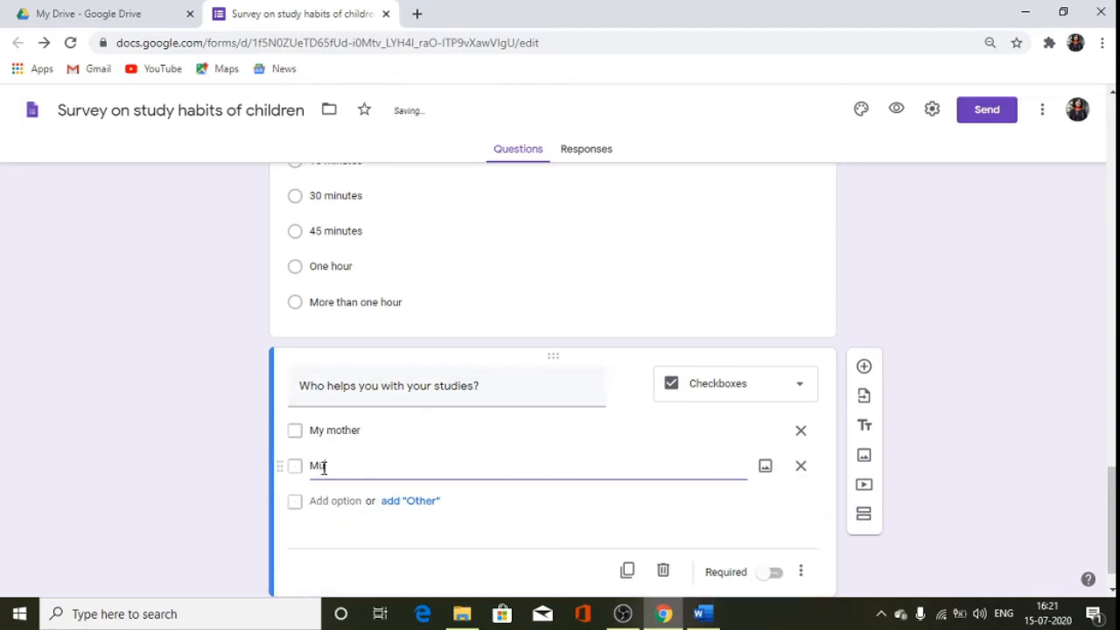
type("y father")
- Add the options "My tutor", "My school teachers" and "No one" to the checkbox question
left_click(331, 502)
type("My ")
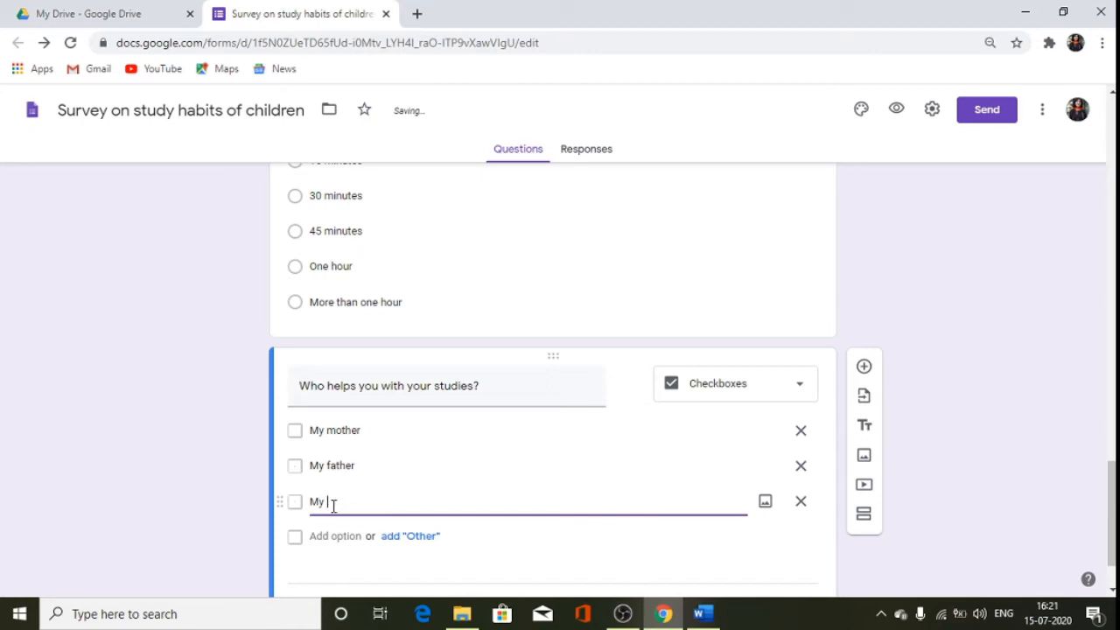
type("tutor")
left_click(333, 537)
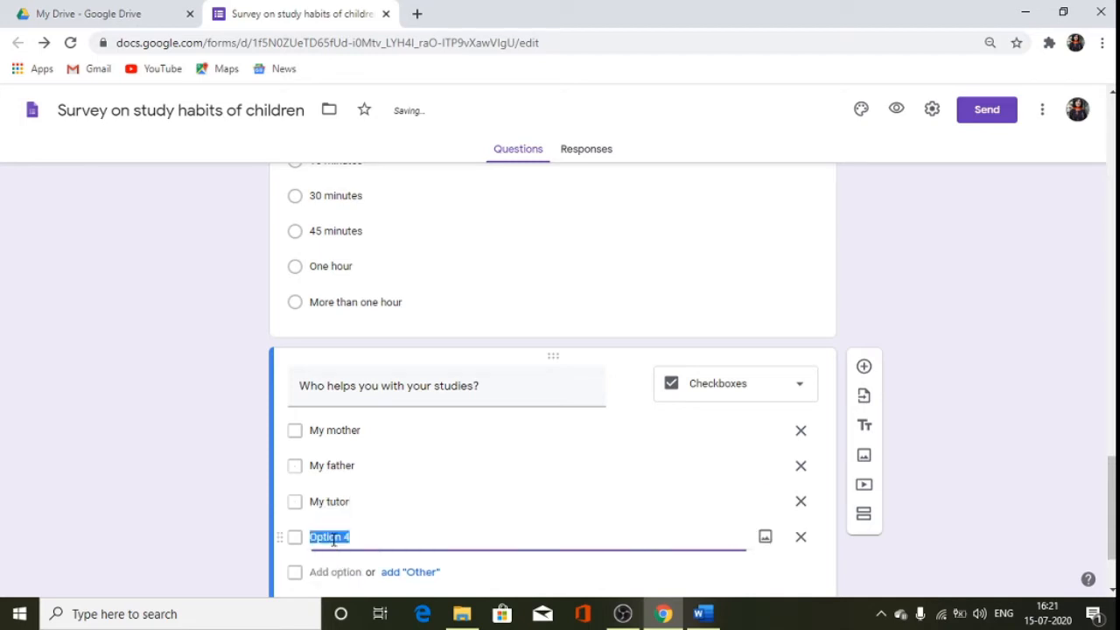
type("My school tea")
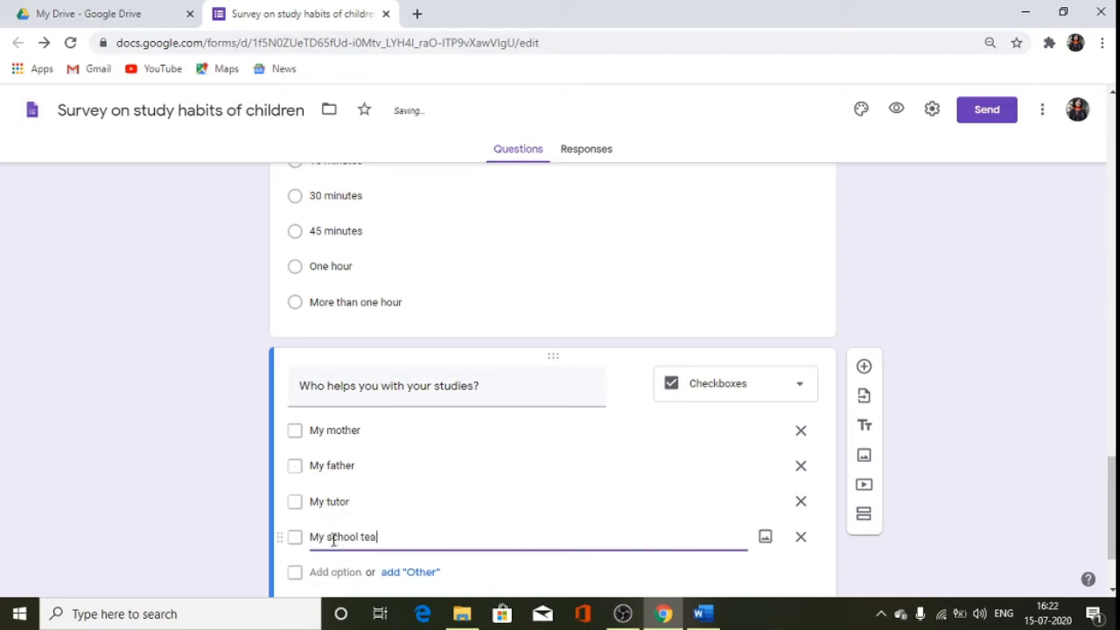
type("chers")
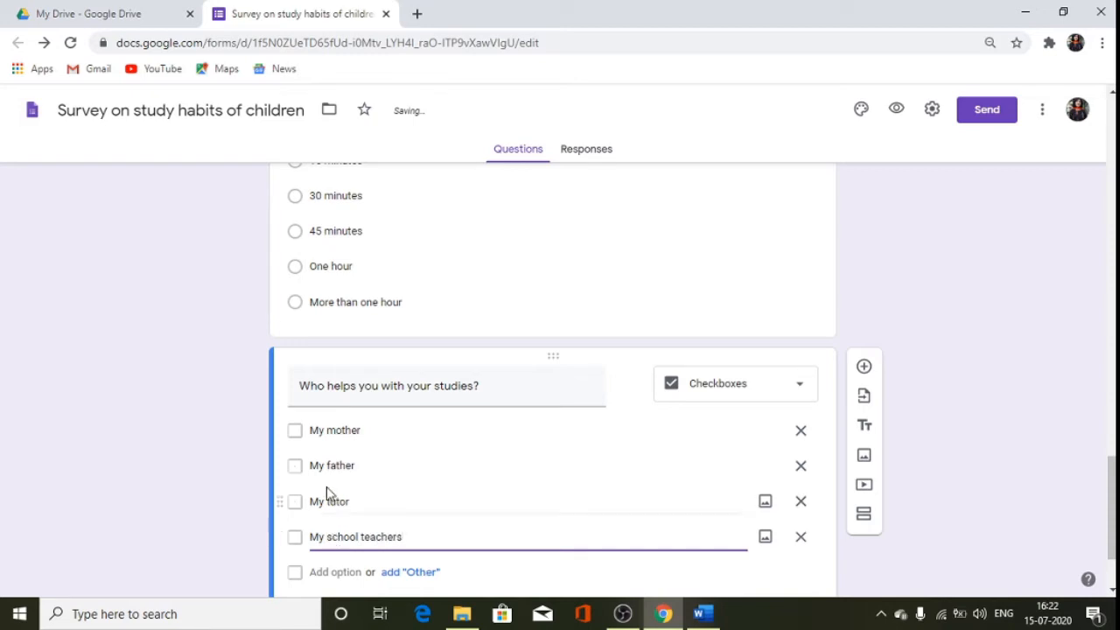
left_click(339, 572)
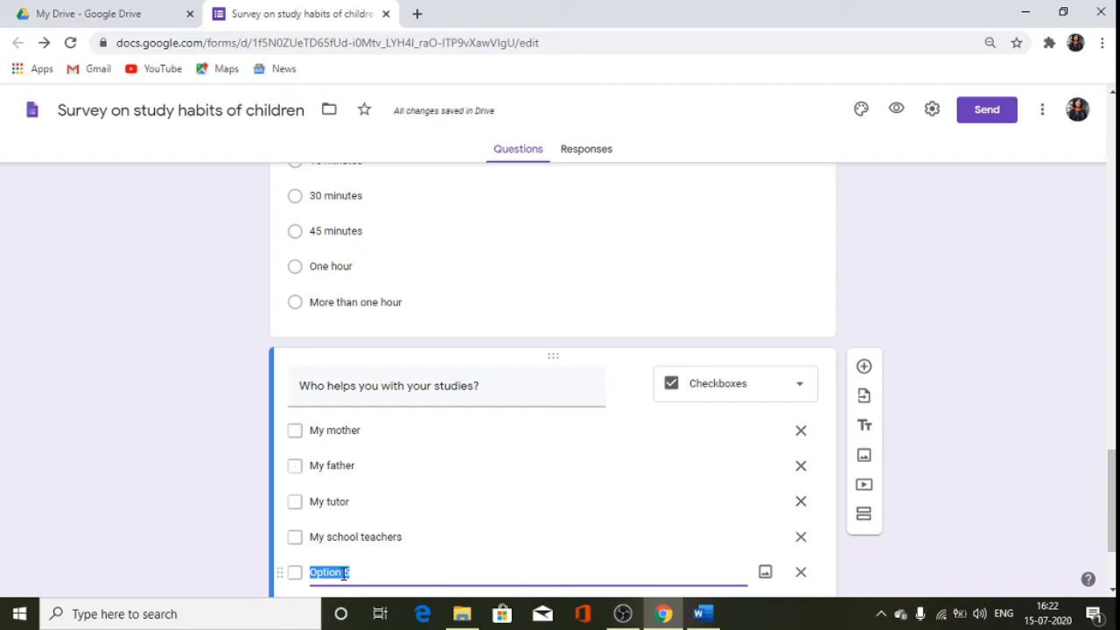
type("No one")
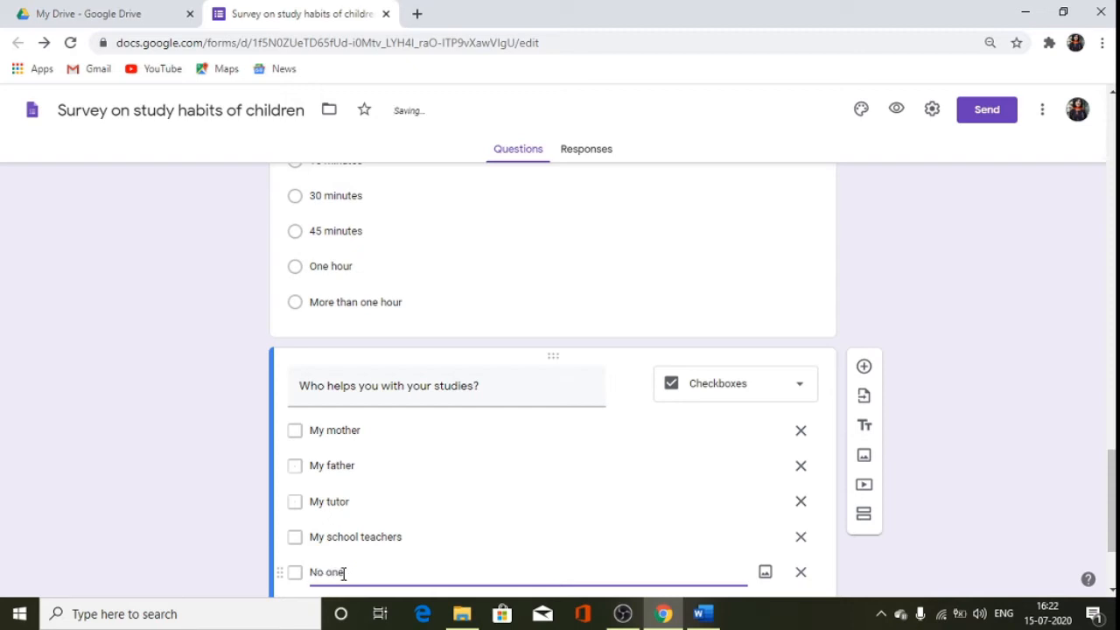
- Make the "Who helps you with your studies?" question required
left_click(998, 409)
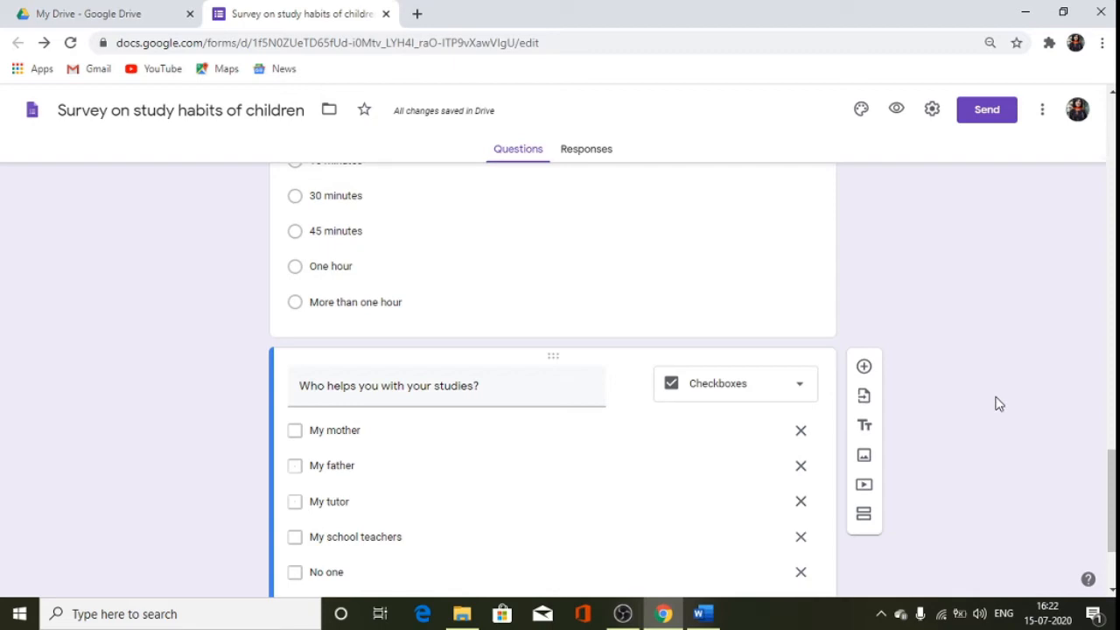
scroll(770, 403, "down", 2)
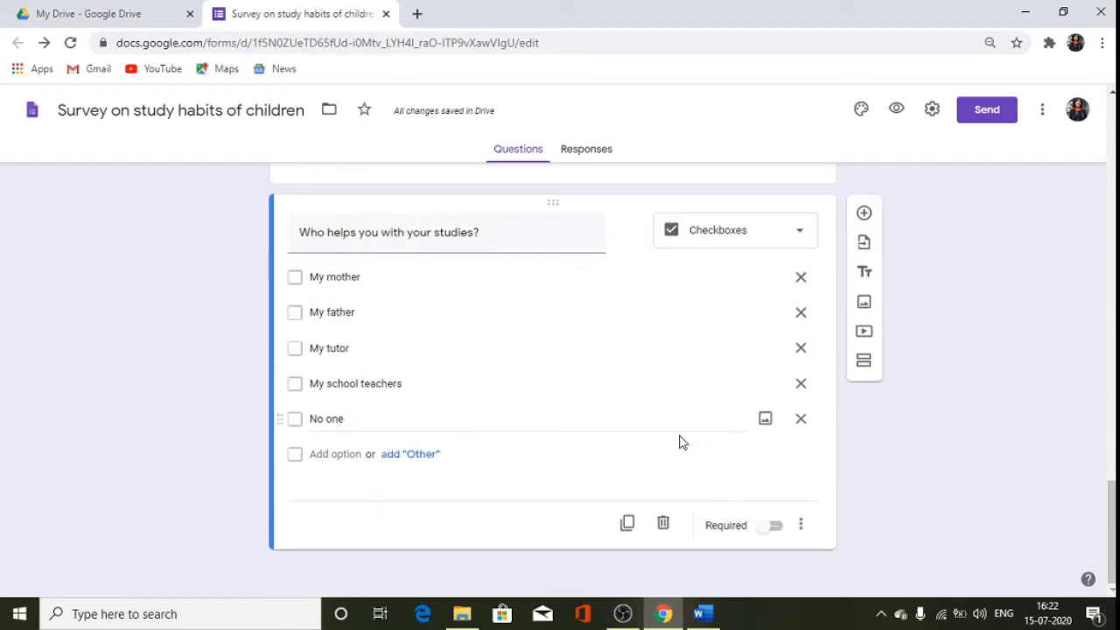
left_click(779, 528)
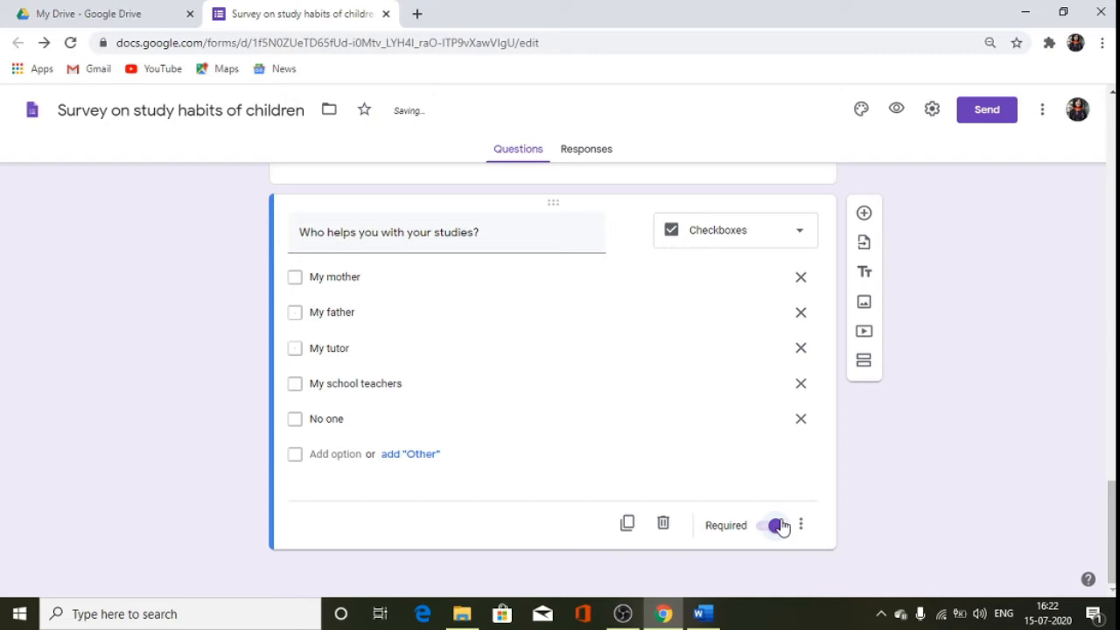
- Add a new question below the "Who helps you with your studies?" question with the Paragraph answer type
left_click(864, 214)
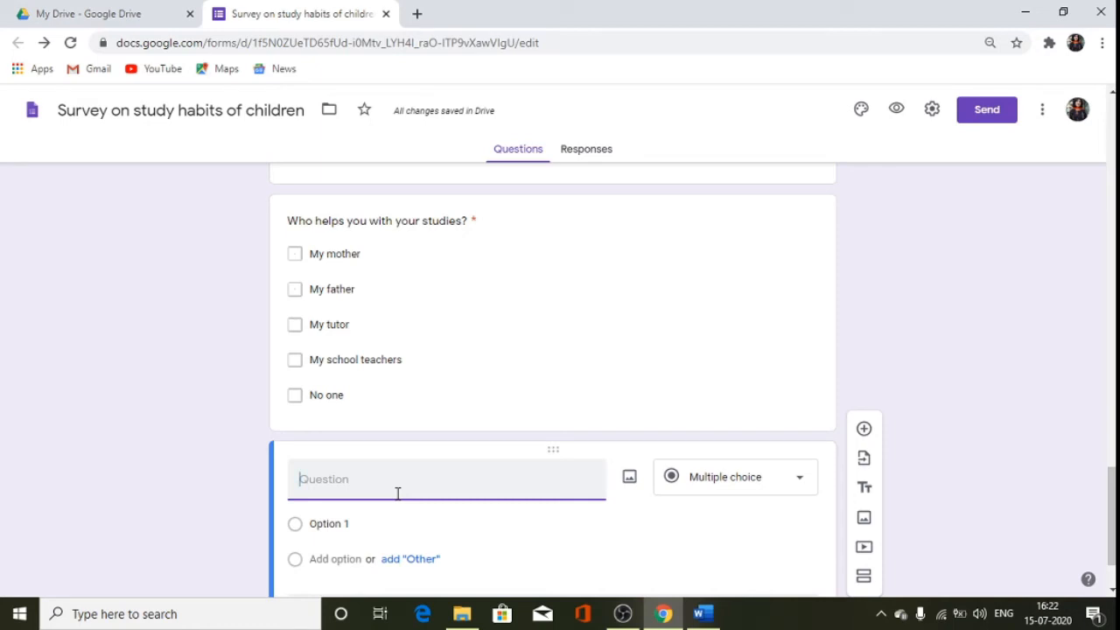
left_click(803, 482)
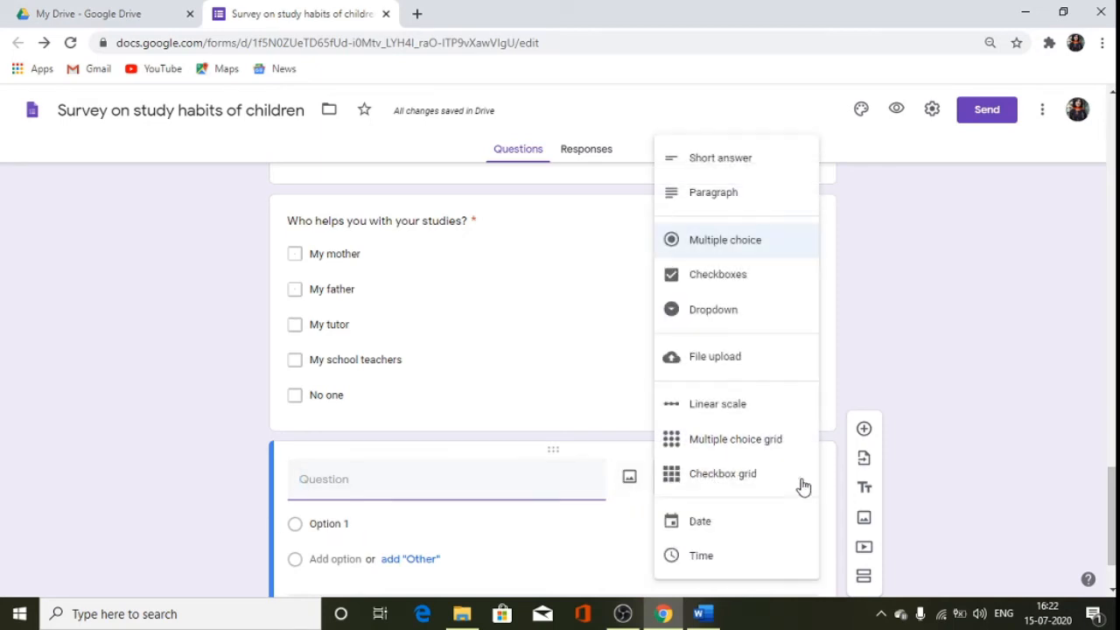
left_click(697, 196)
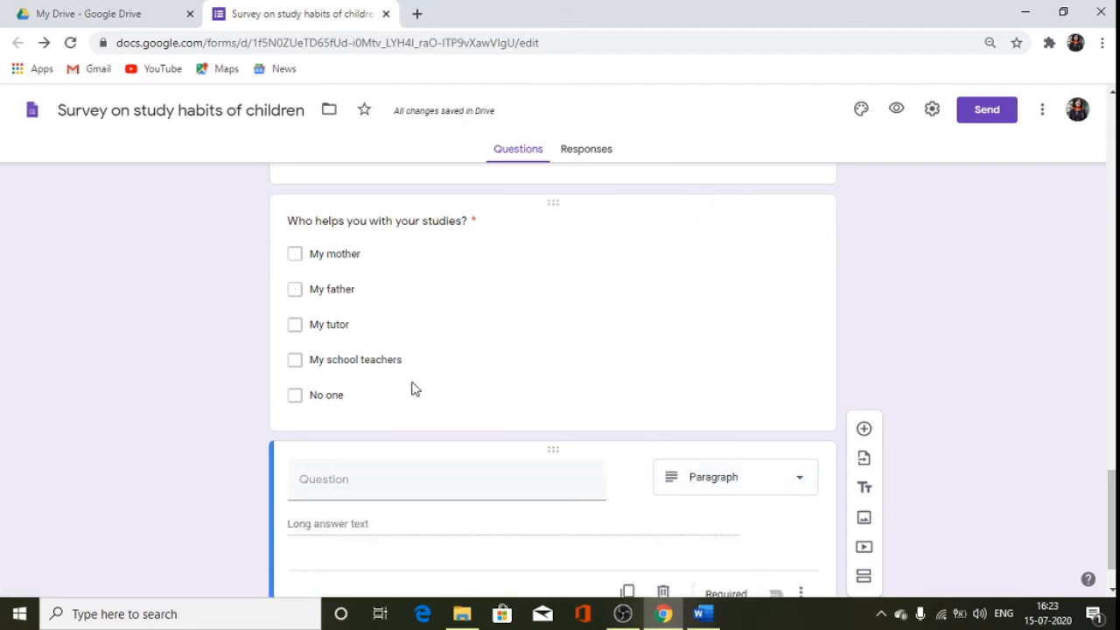
- Enter "If you were given an opportunity, what change would you bring in your school?" as the question text and make the question required
left_click(361, 476)
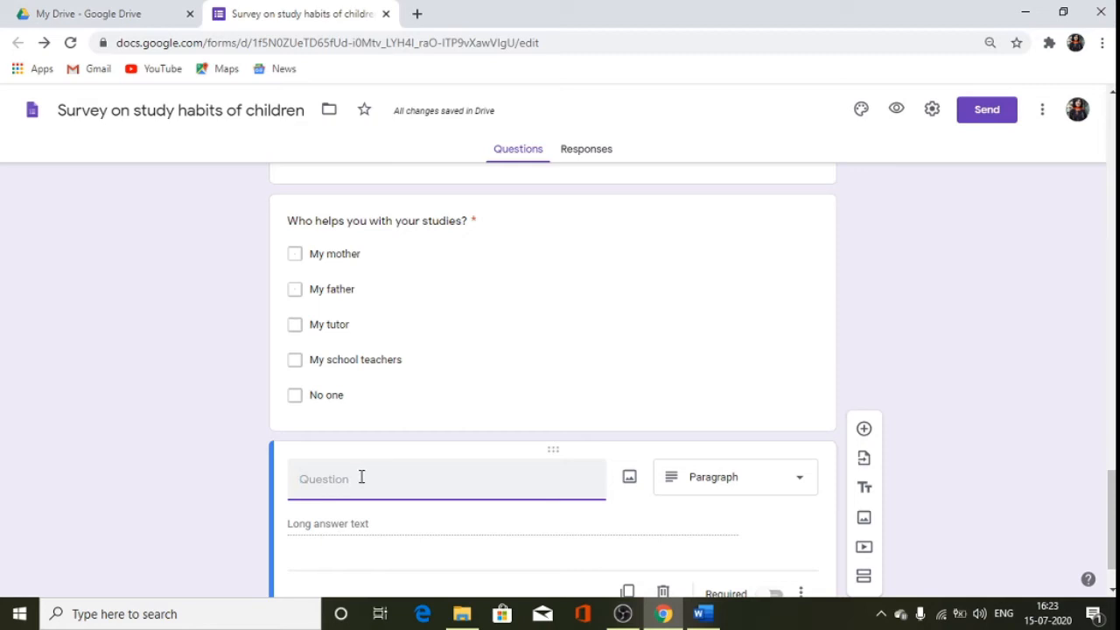
type("If you were")
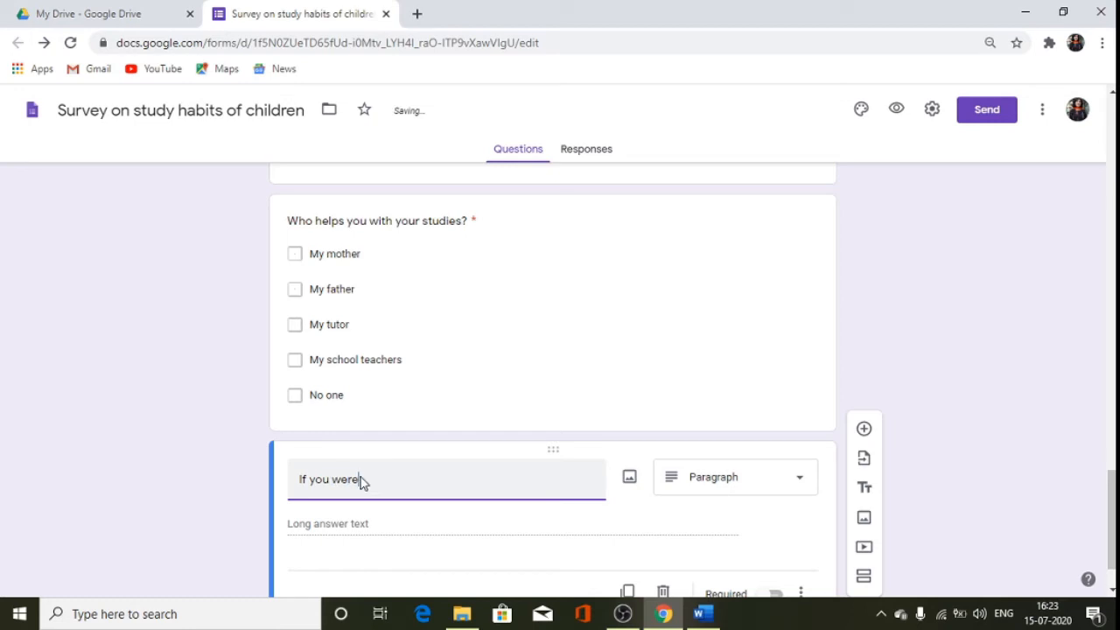
type(" given an")
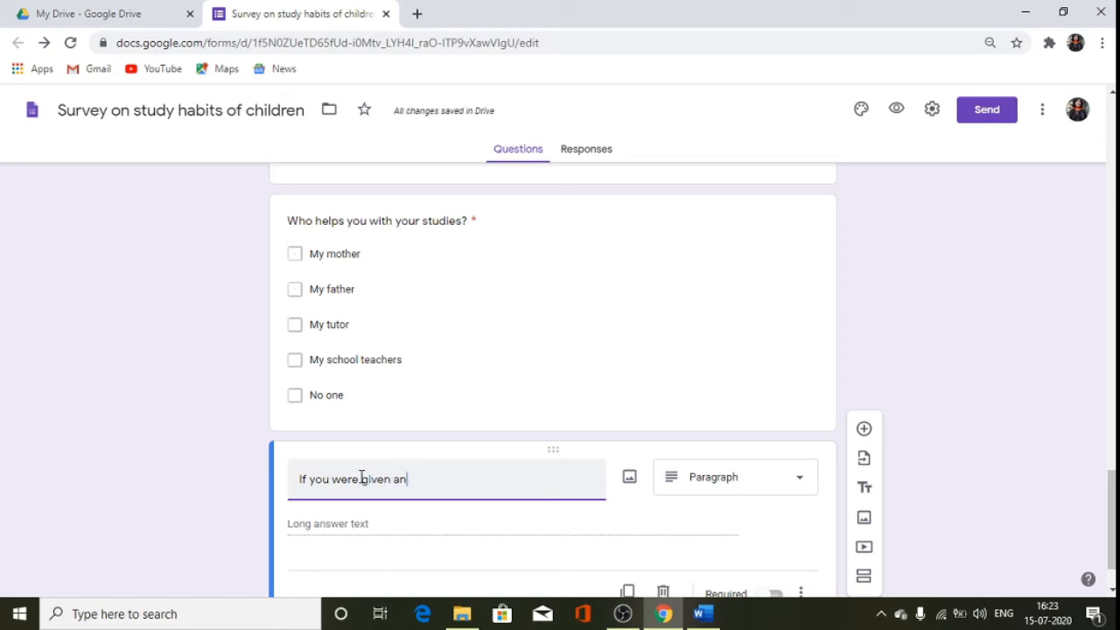
type(" opportunity, ")
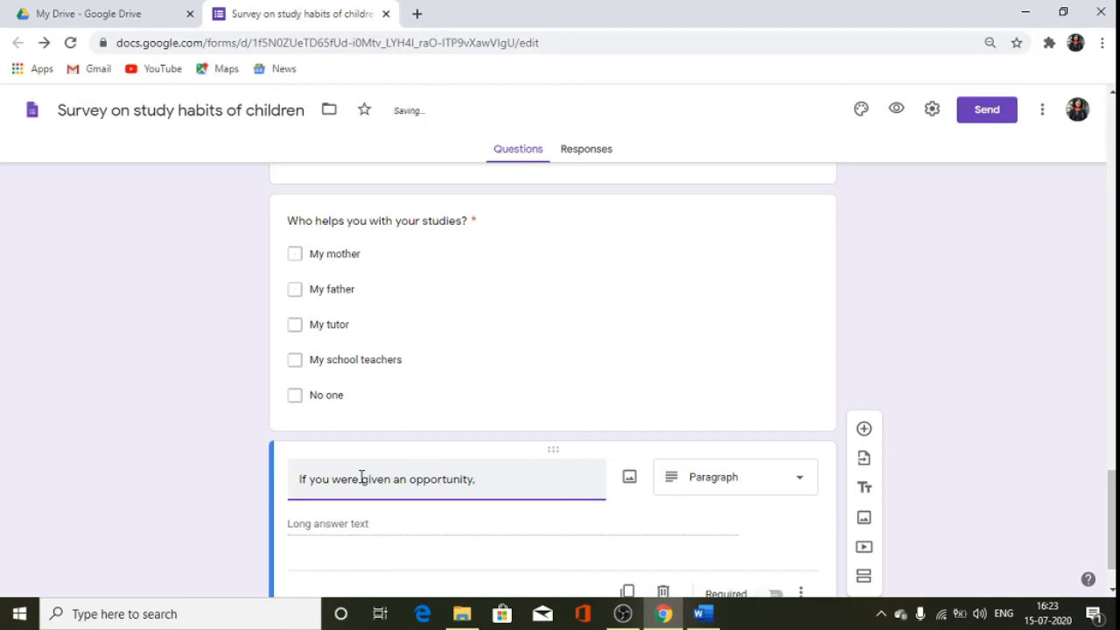
type("what change woul")
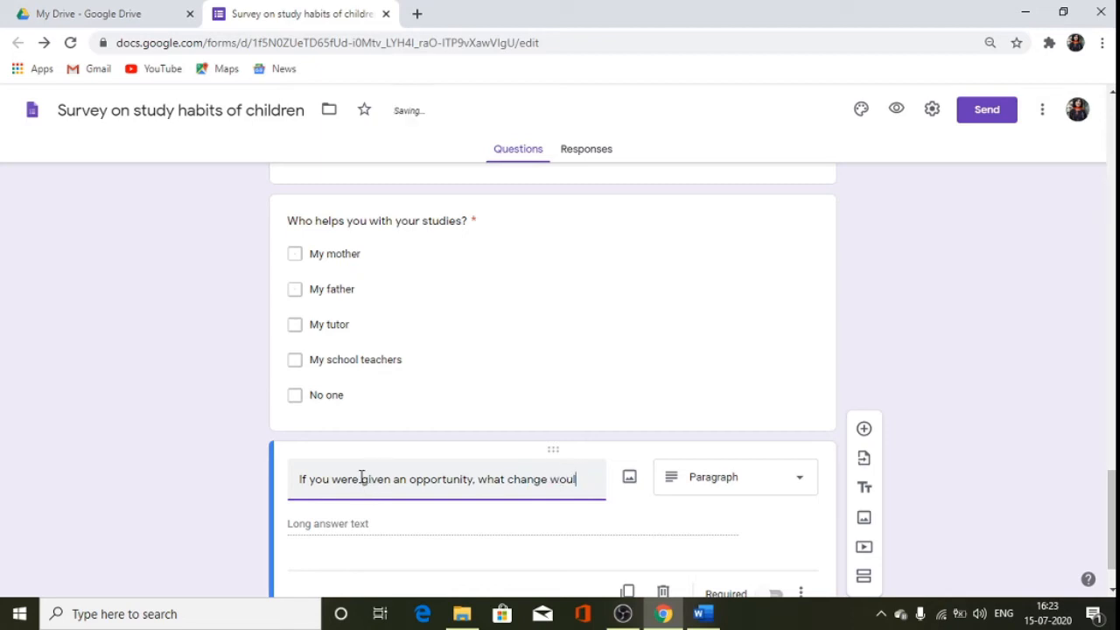
type("d you")
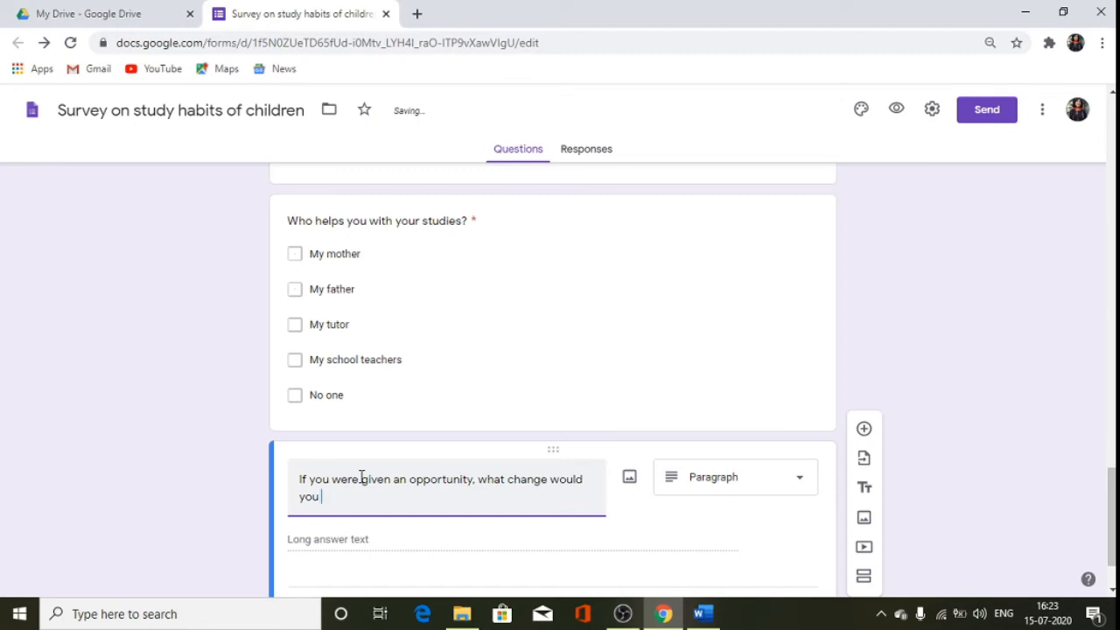
type(" bring in")
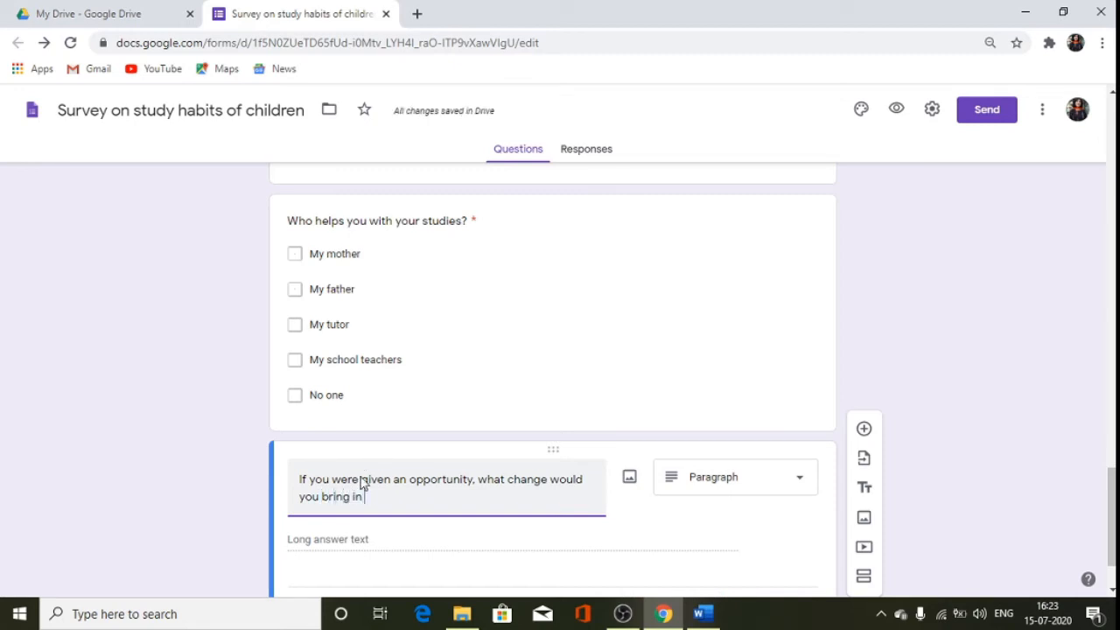
type(" your school?")
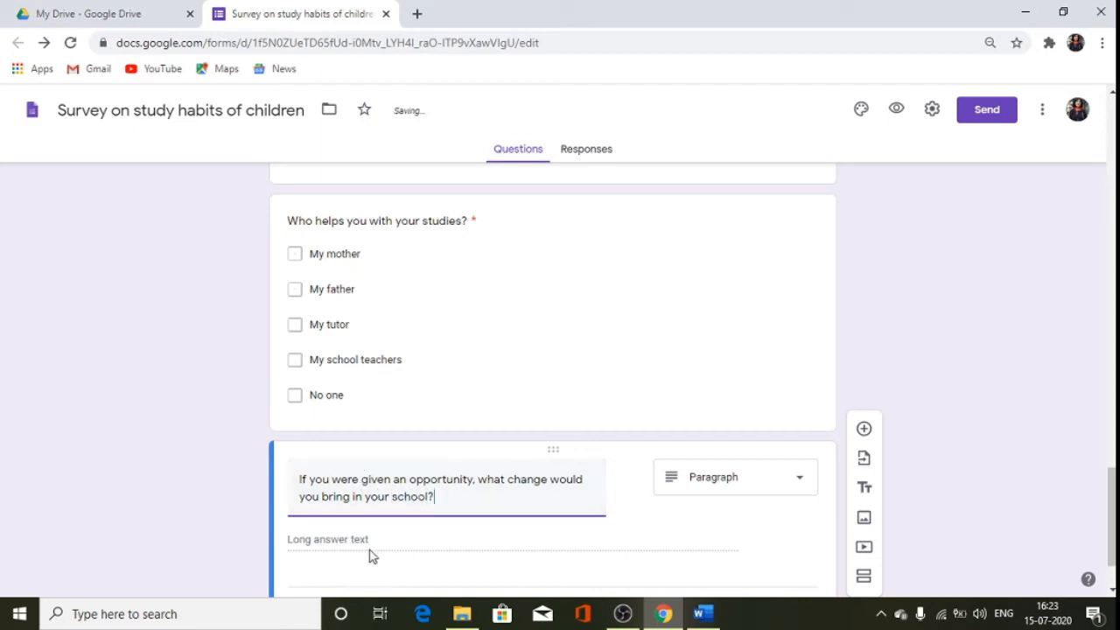
scroll(525, 542, "down", 1)
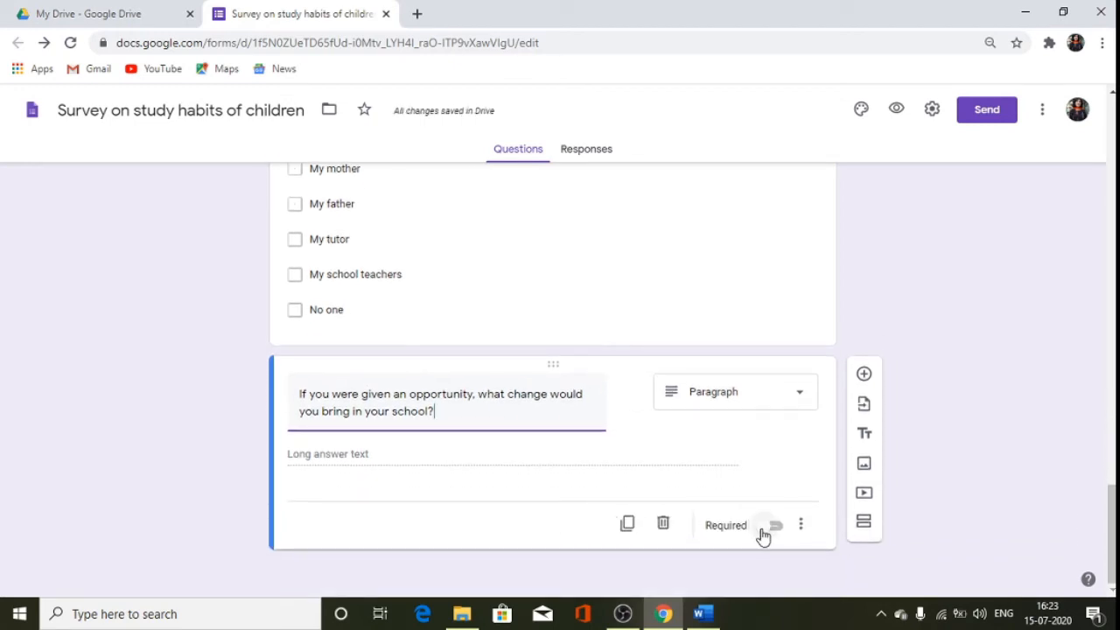
left_click(768, 527)
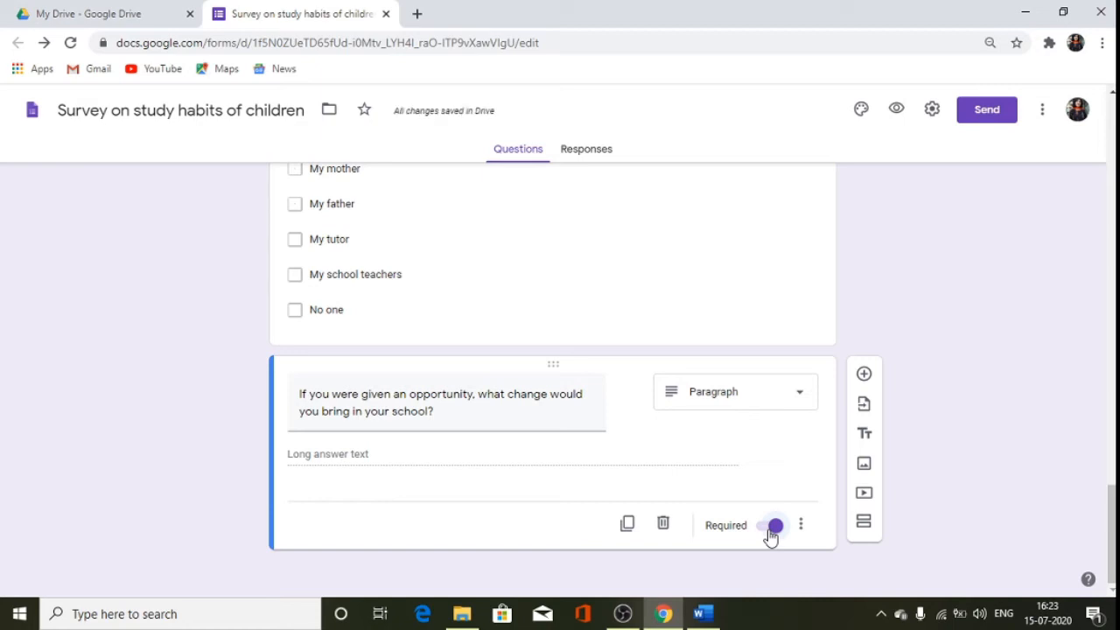
- Add a new question with the Linear scale answer type, ranging from 1 to 5
left_click(864, 374)
scroll(554, 537, "down", 1)
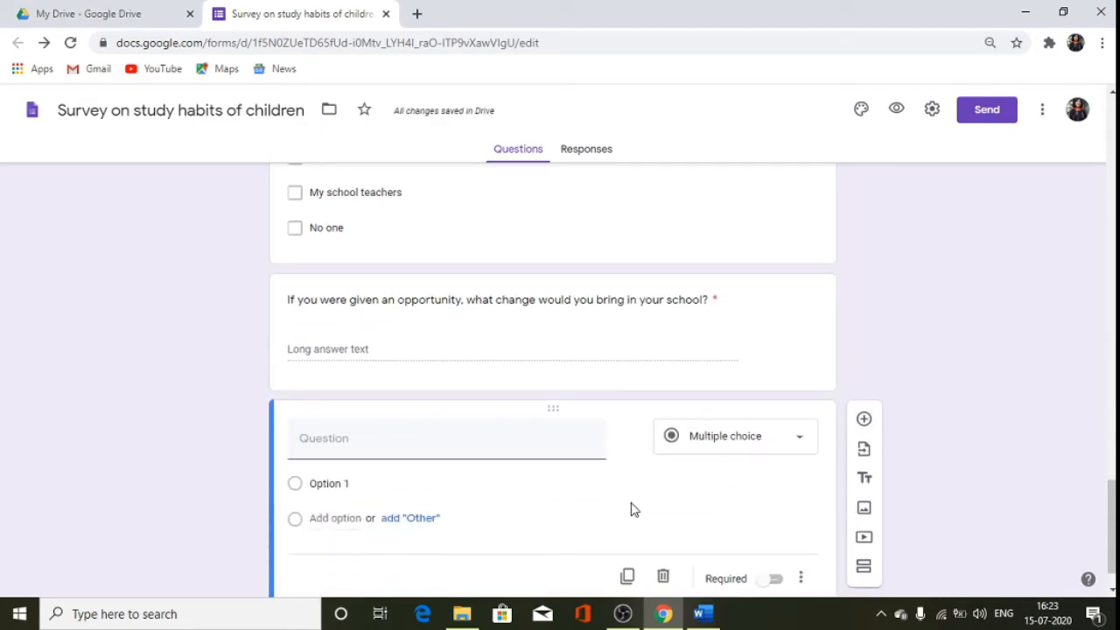
left_click(799, 447)
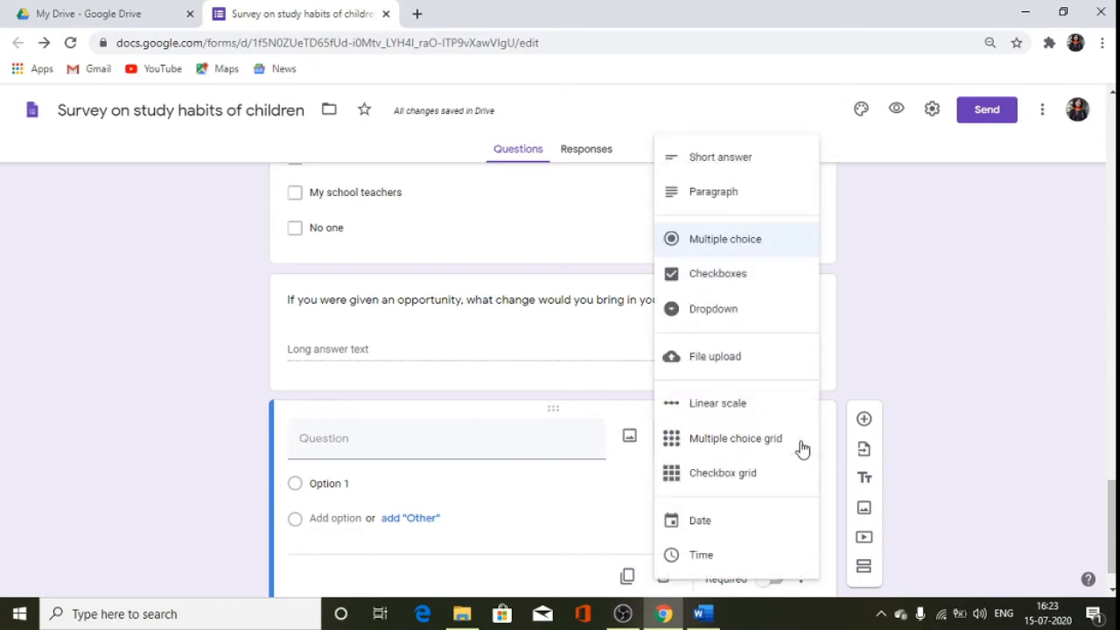
left_click(743, 404)
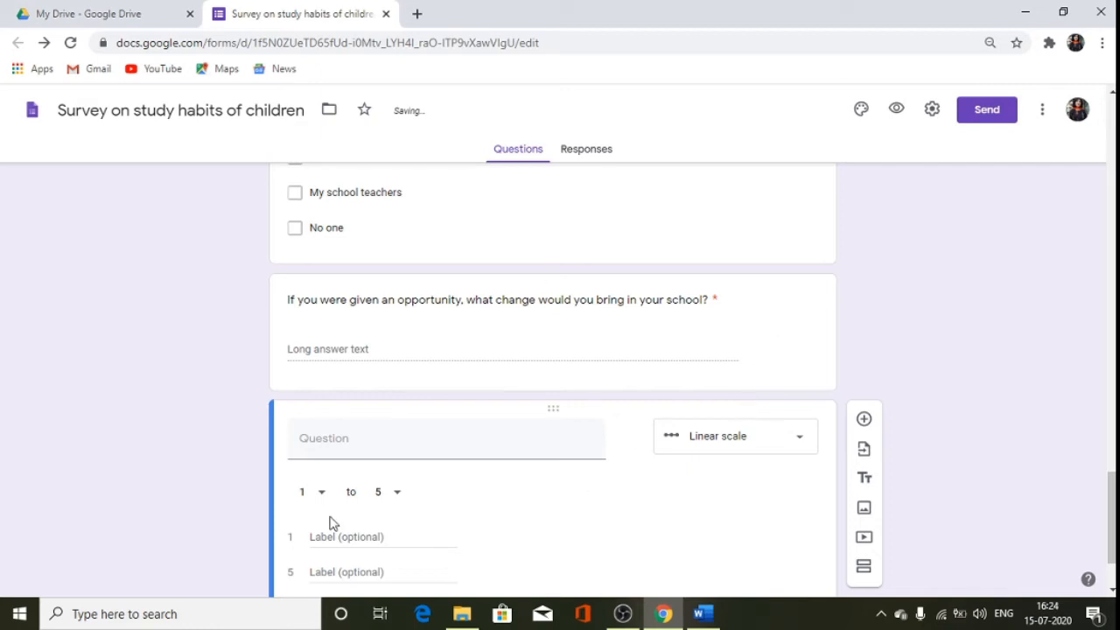
scroll(362, 493, "down", 1)
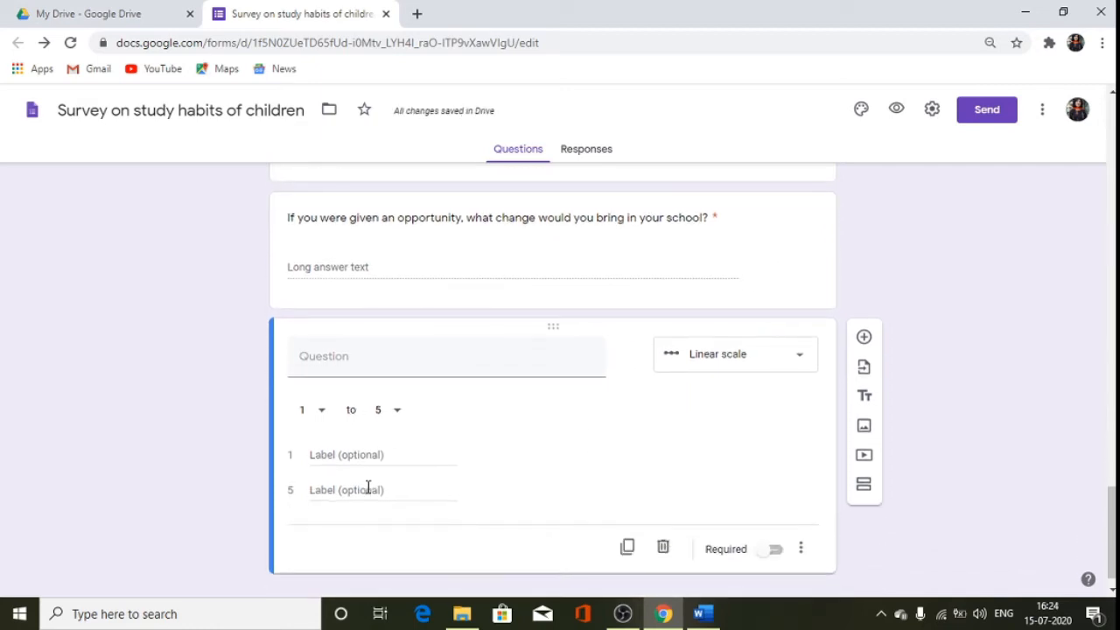
left_click(398, 411)
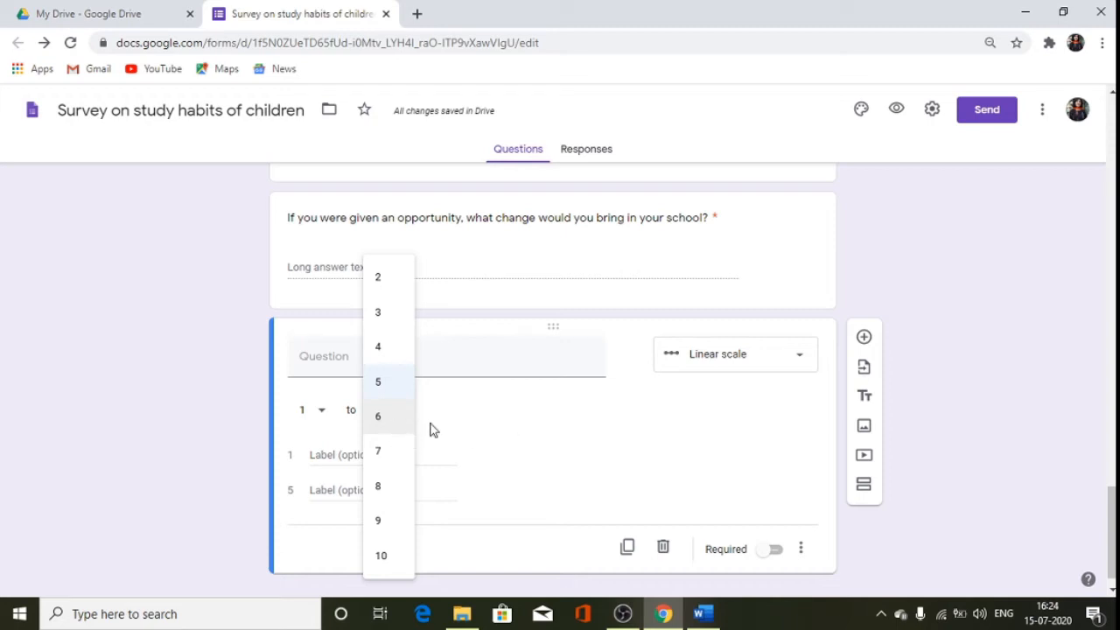
left_click(379, 392)
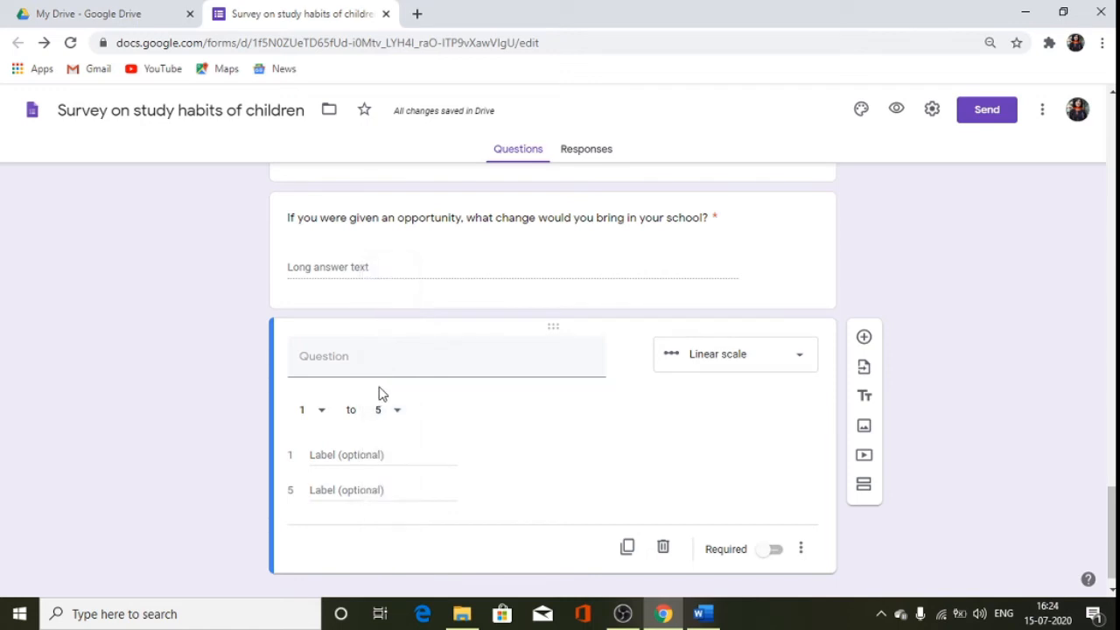
- Label value 1 of the linear scale "Strongly disagree" and value 5 "Strongly agree"
left_click(356, 457)
type("Strongly")
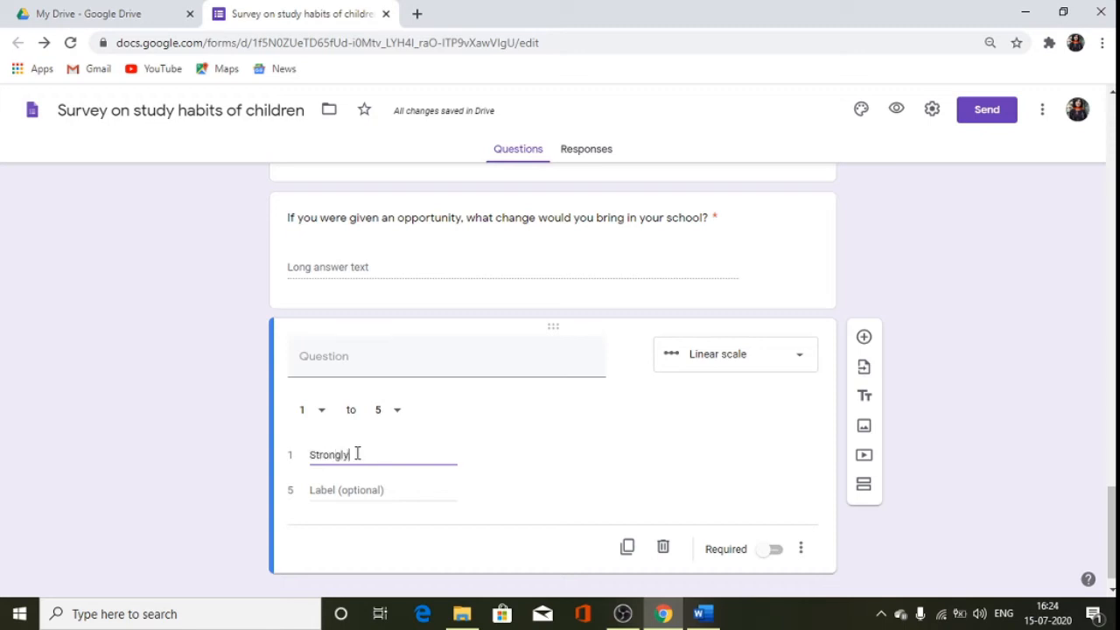
type(" disag")
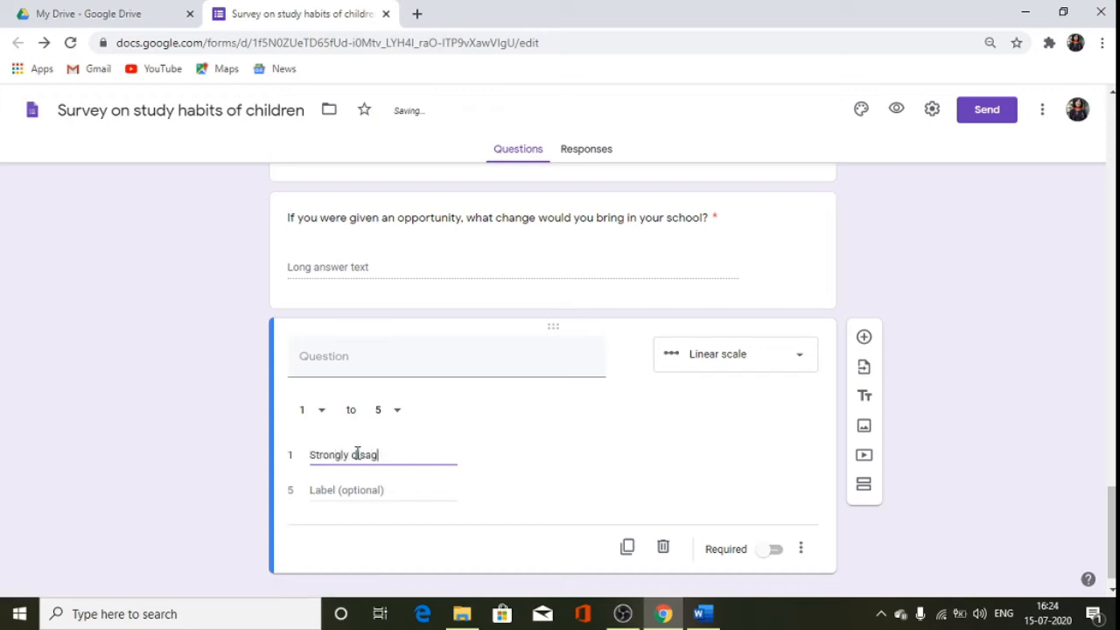
type("ree")
left_click(313, 490)
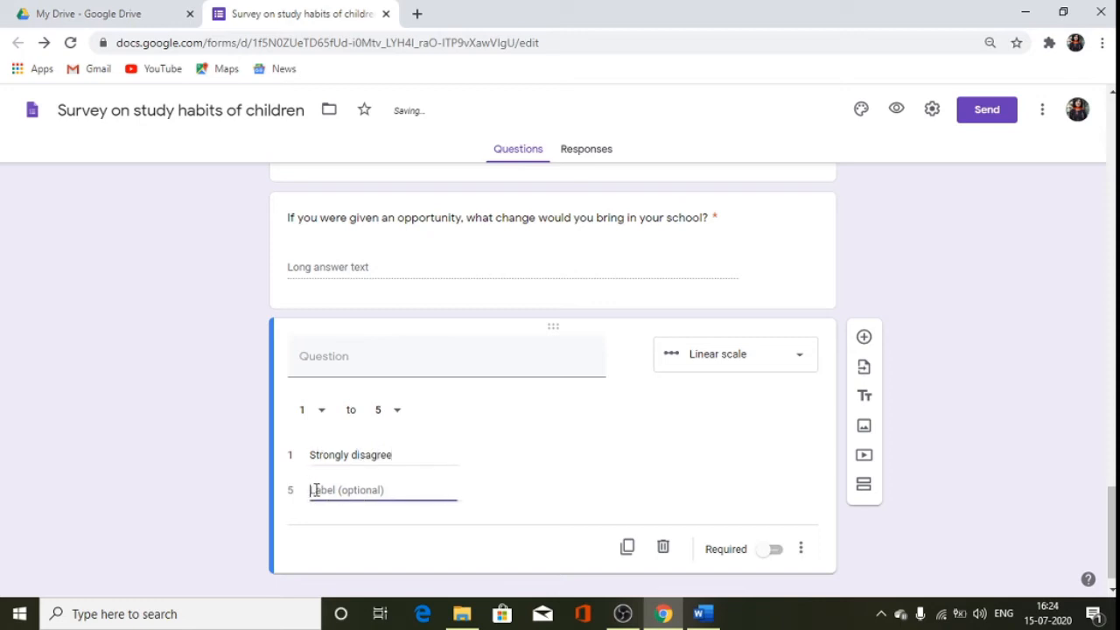
type("S")
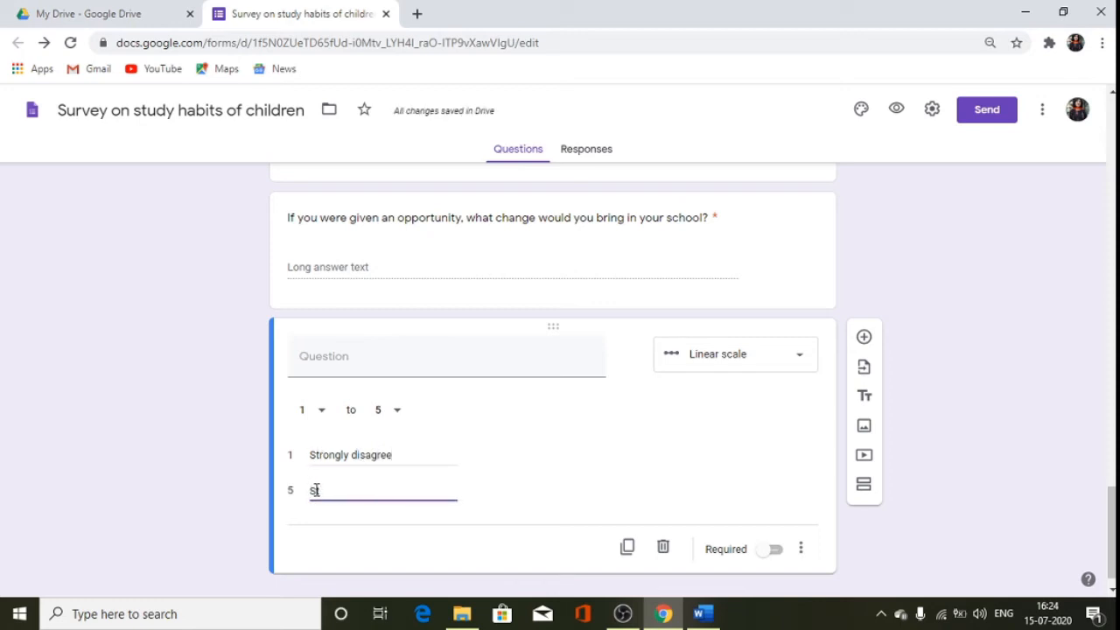
type("trongly agree")
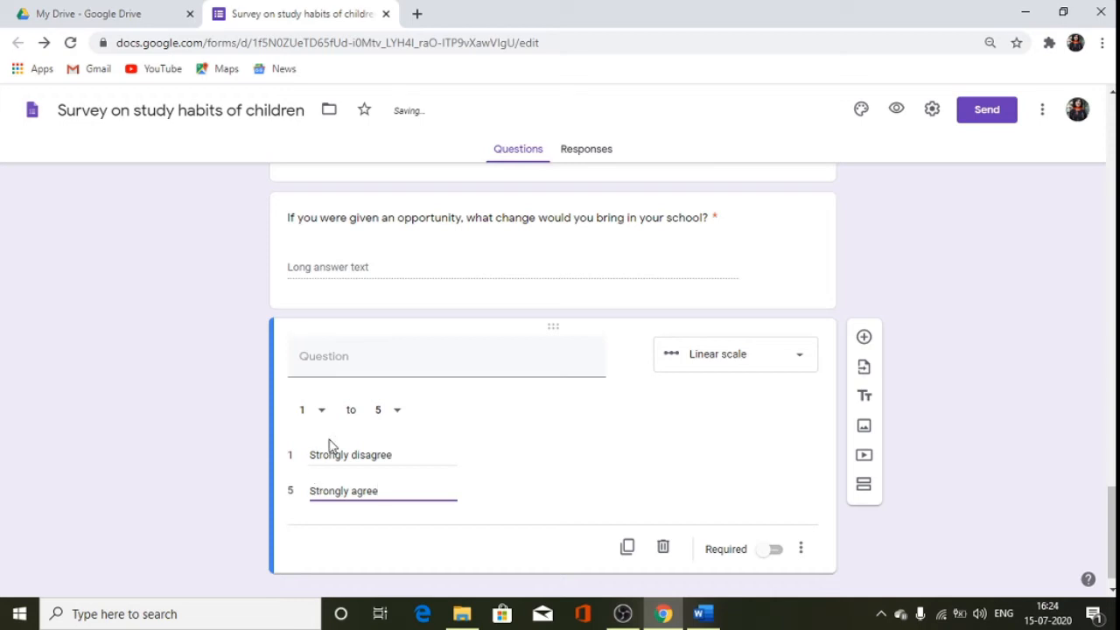
- Enter "Studying on-line has helped me." as the linear scale question's text and make the question required
left_click(328, 365)
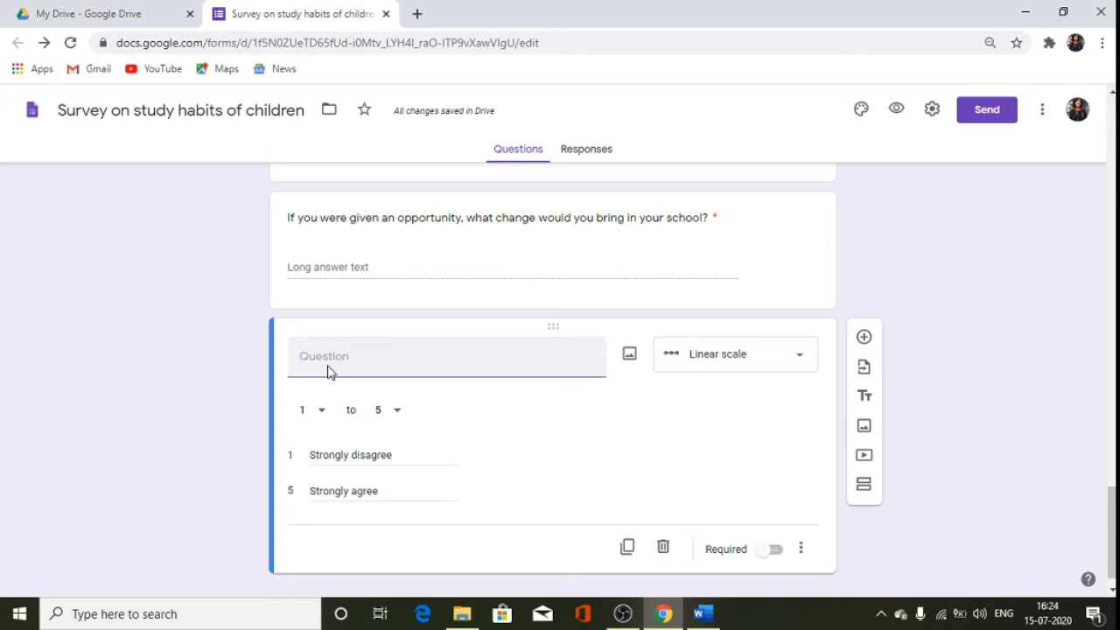
type("studying o")
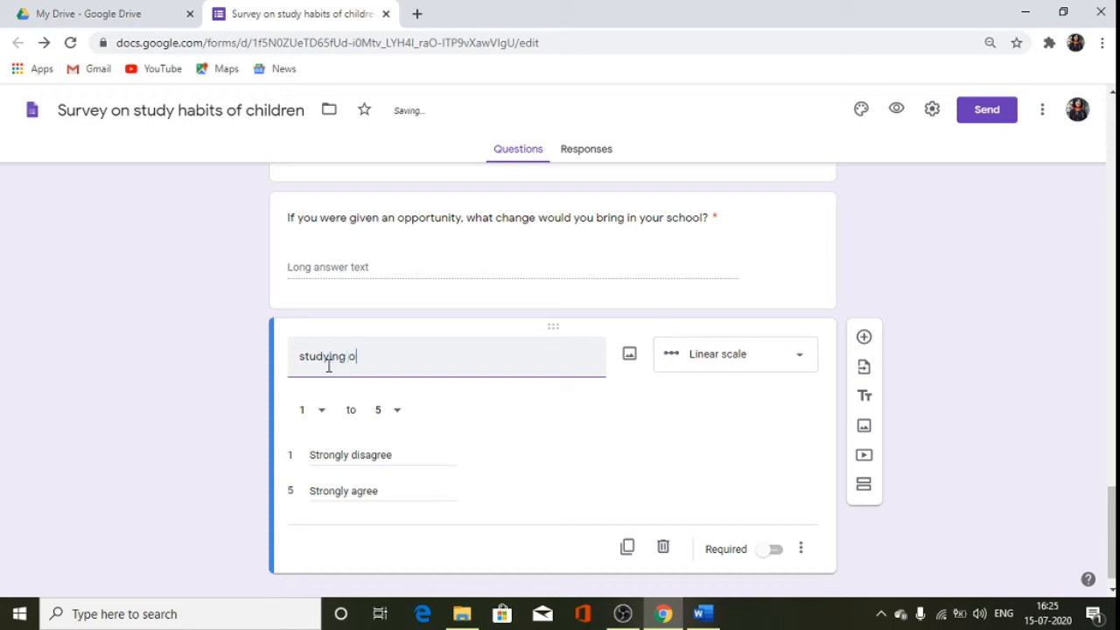
type("n-line has helped me")
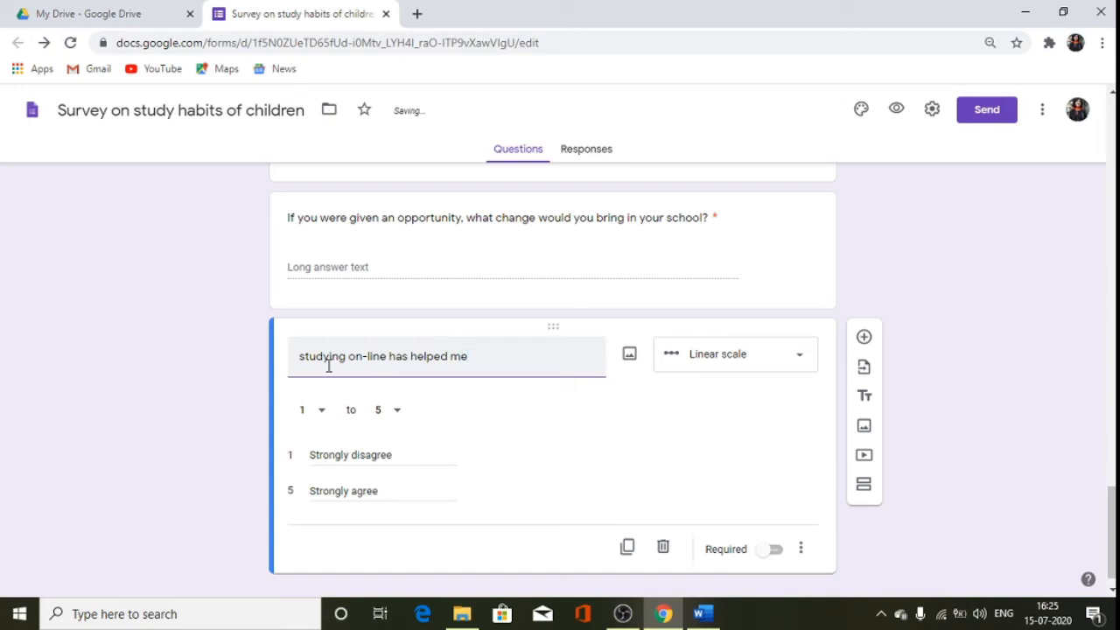
type(".")
left_click(306, 363)
key("BackSpace")
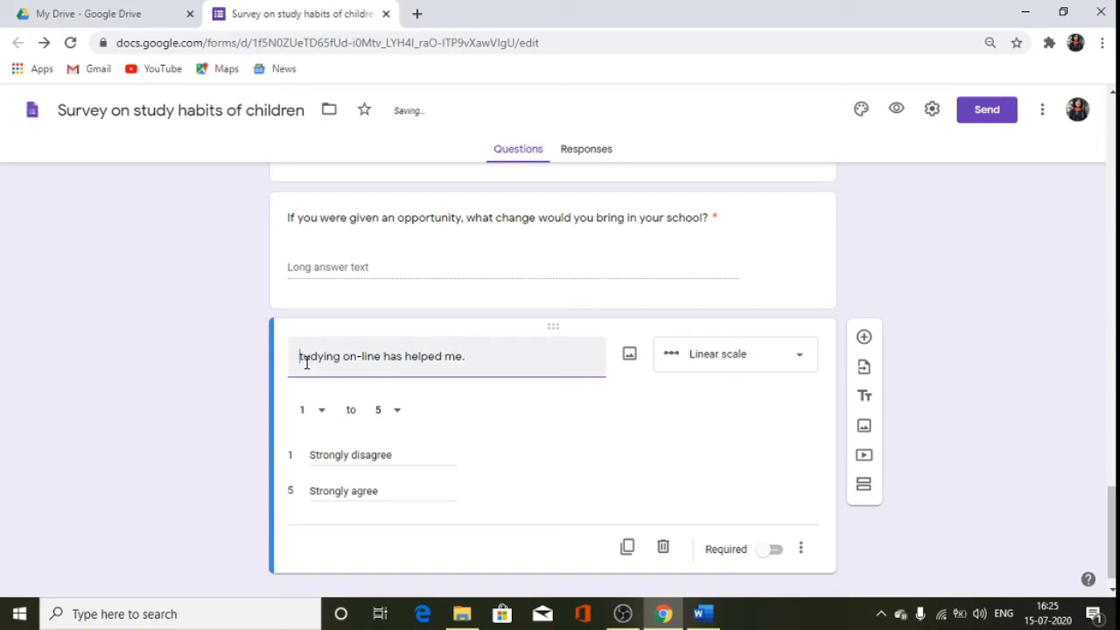
type("S")
scroll(476, 395, "down", 1)
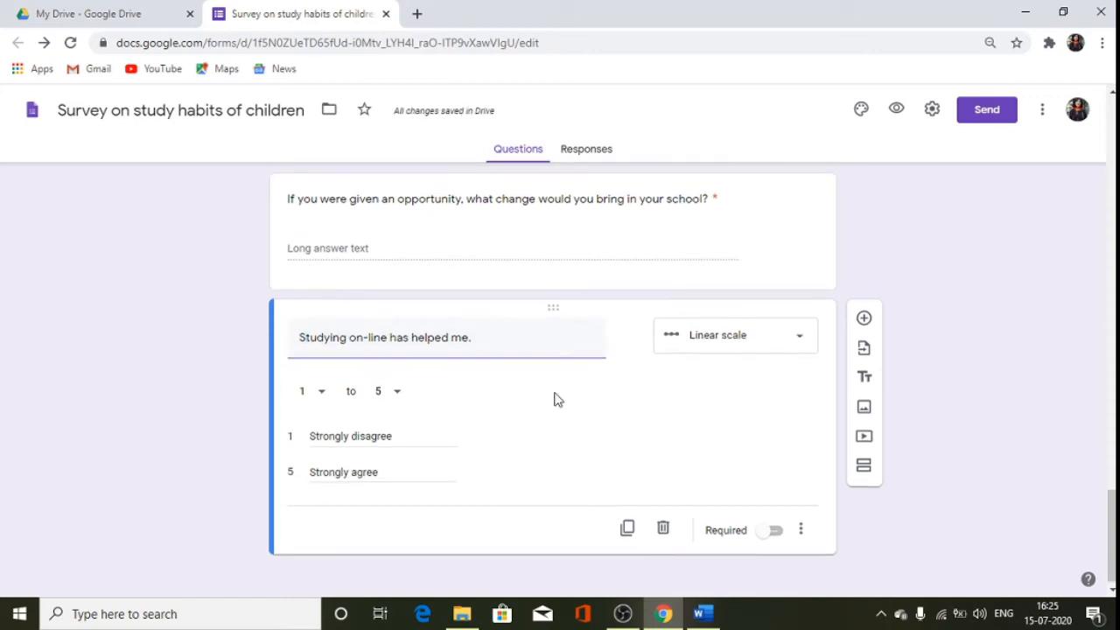
left_click(770, 530)
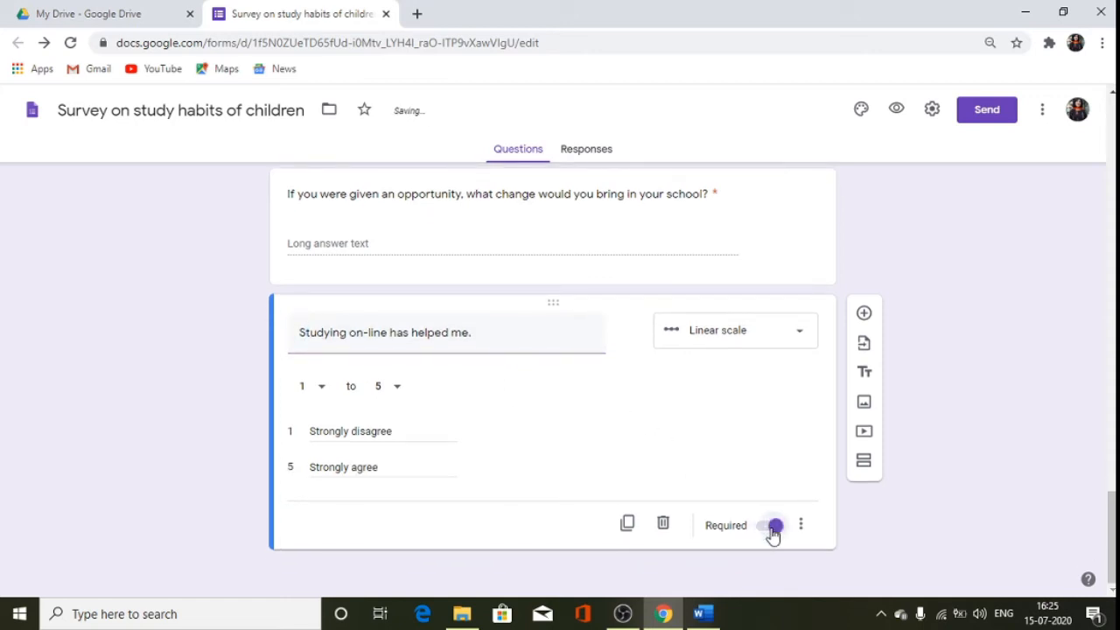
- Add a new question below the linear scale question with the Multiple choice grid answer type
left_click(866, 312)
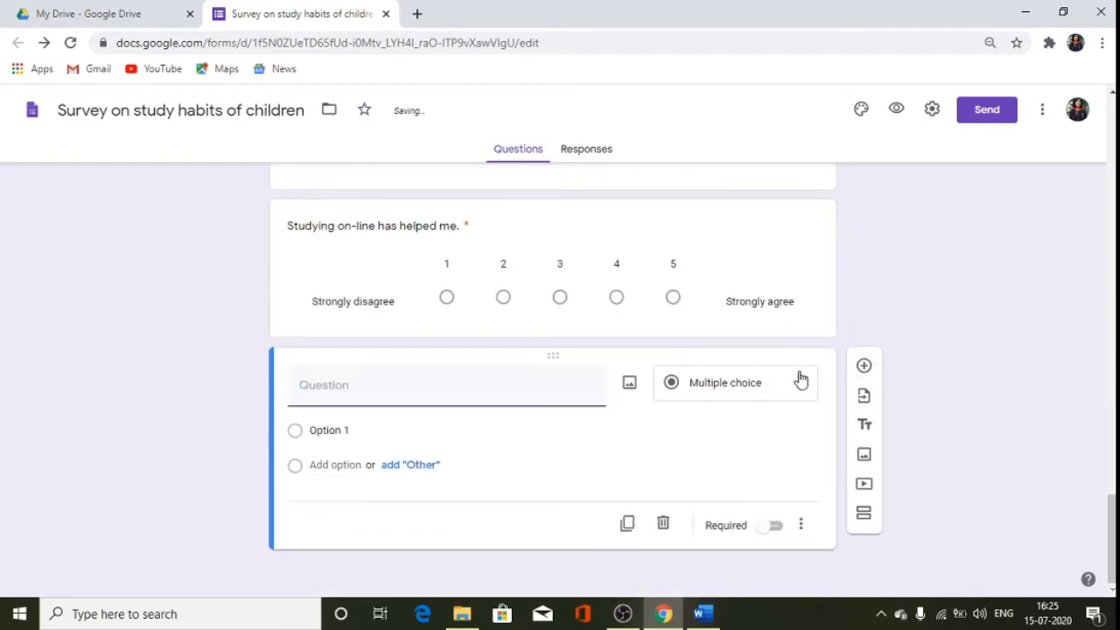
left_click(805, 393)
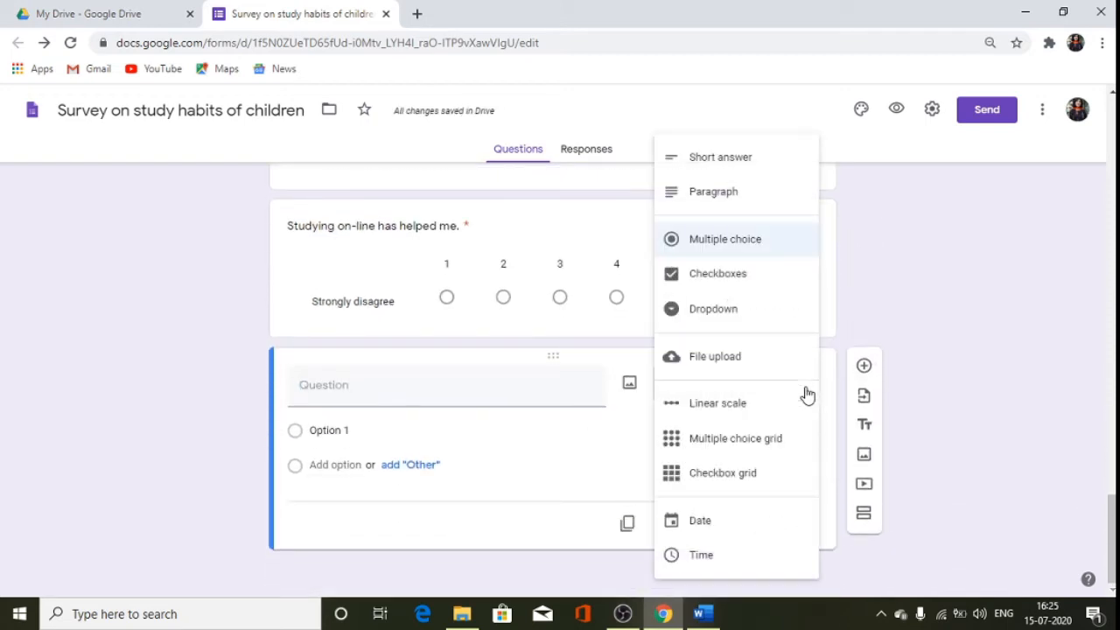
left_click(771, 448)
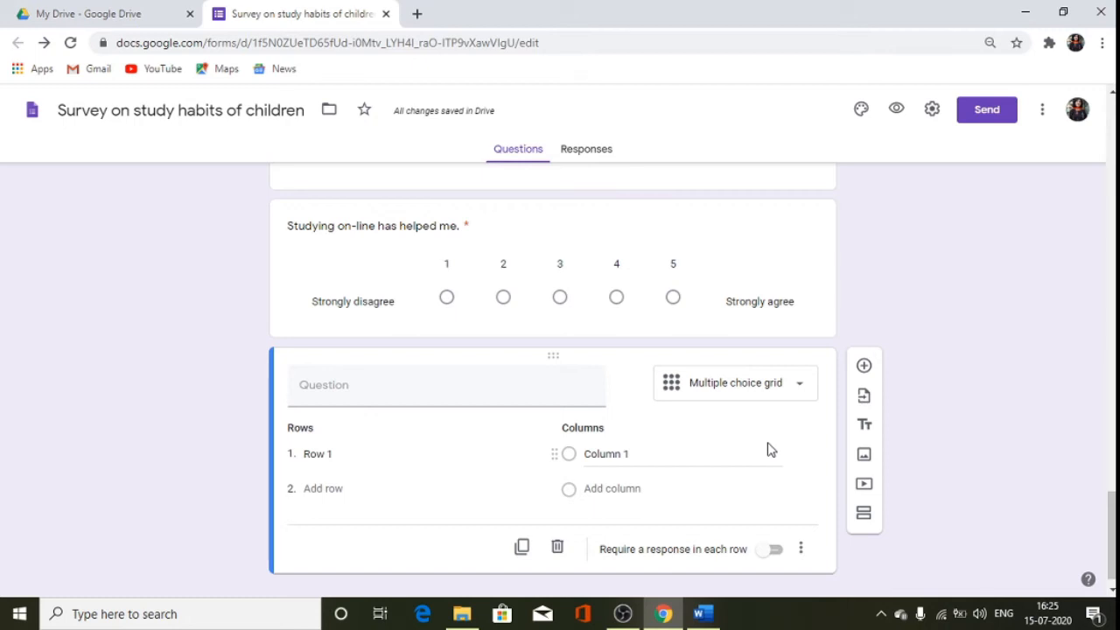
- Enter "What do you feel about the following" as the multiple choice grid's question text
left_click(333, 395)
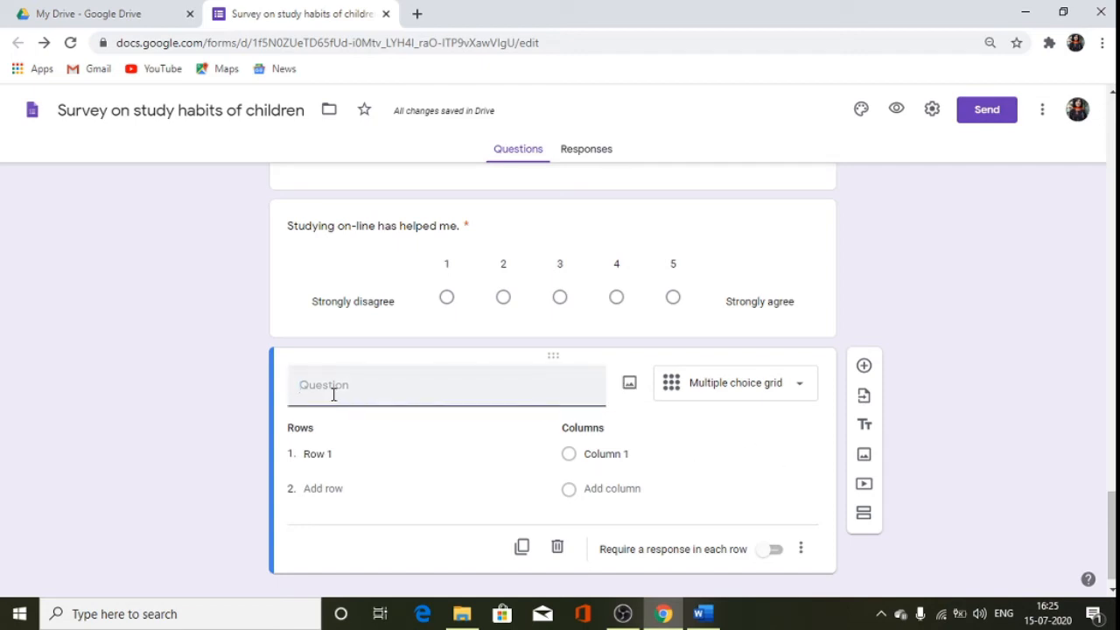
type("What ")
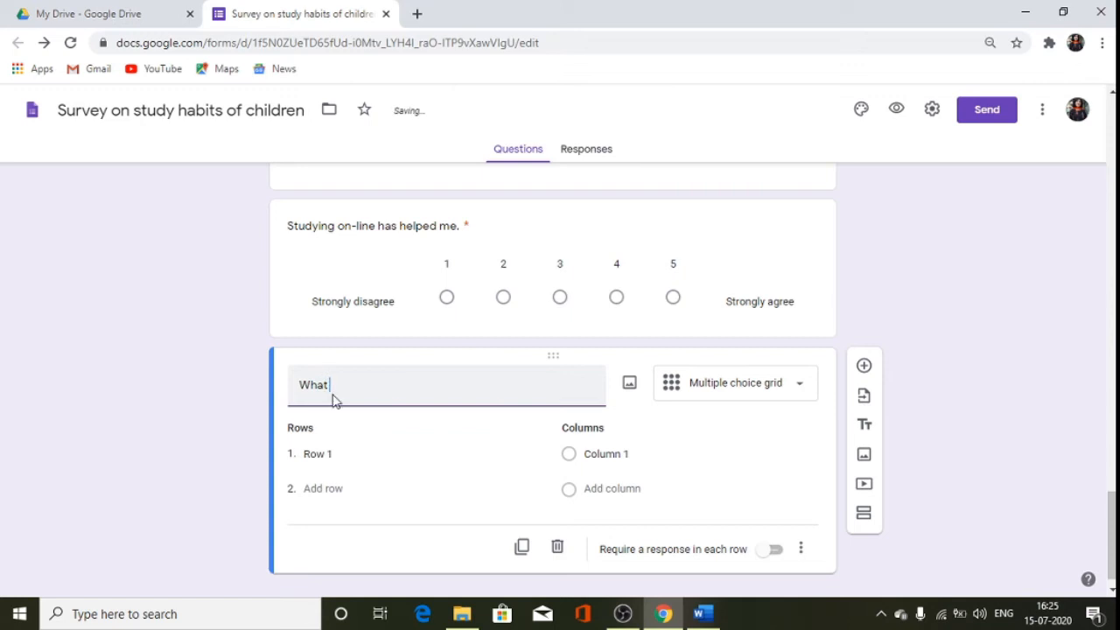
type("do you feel about the foll")
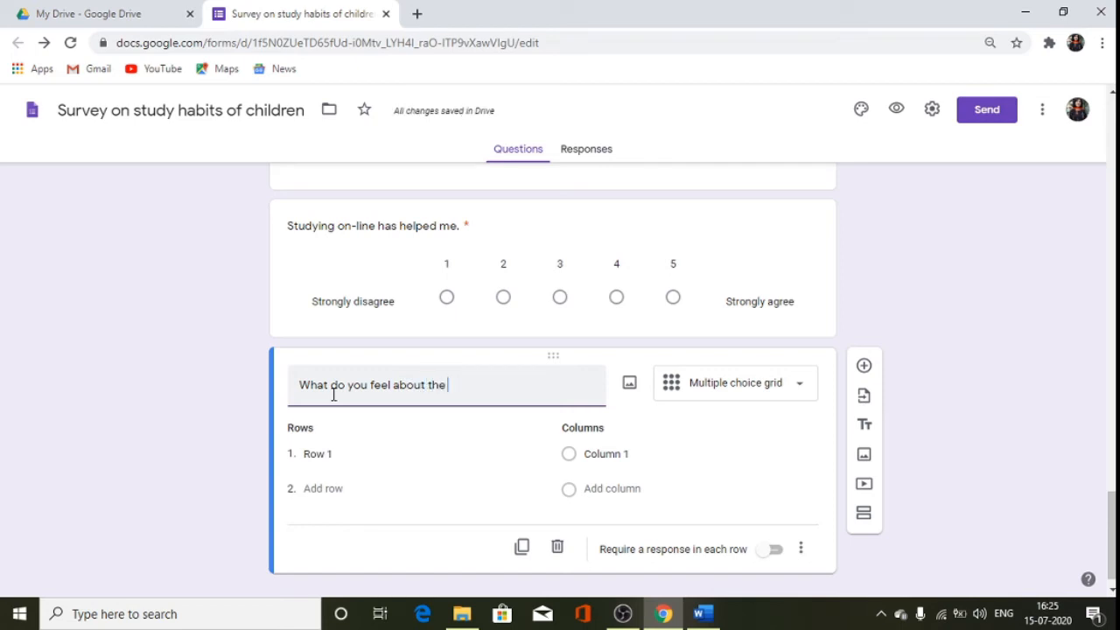
type("wing")
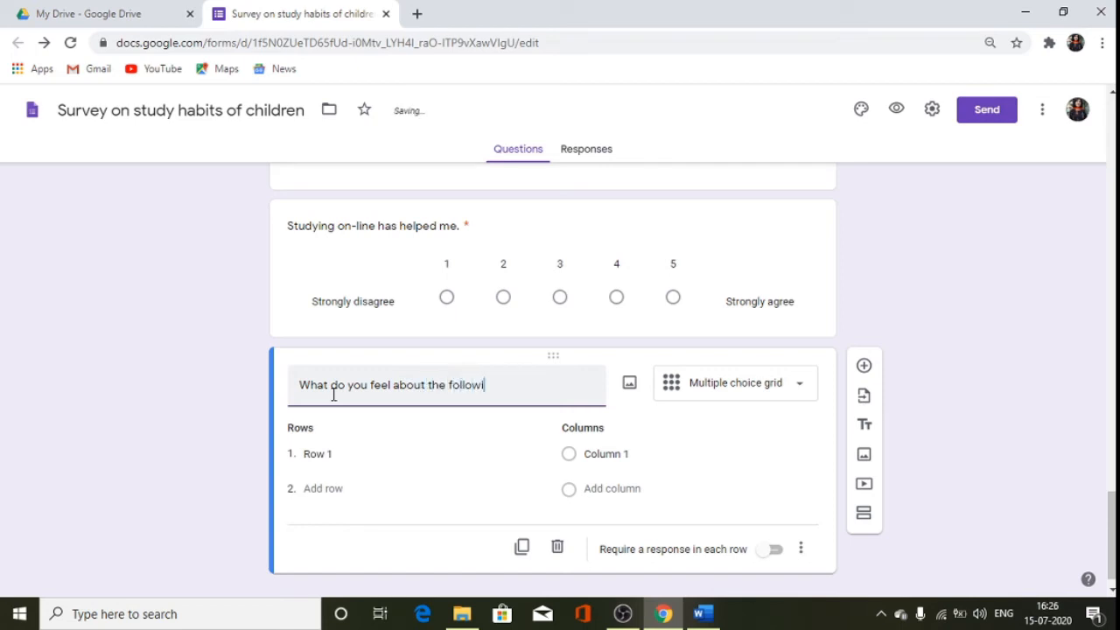
- Name the grid's first three rows "On-line classes", "Exams" and "Projects"
left_click(328, 457)
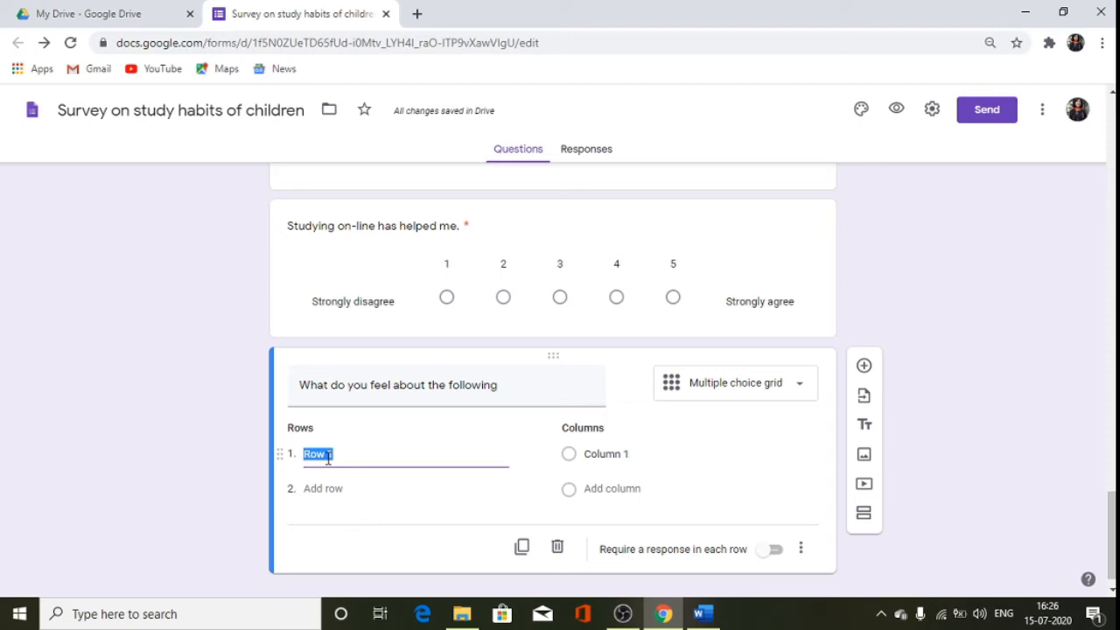
type("On-line c")
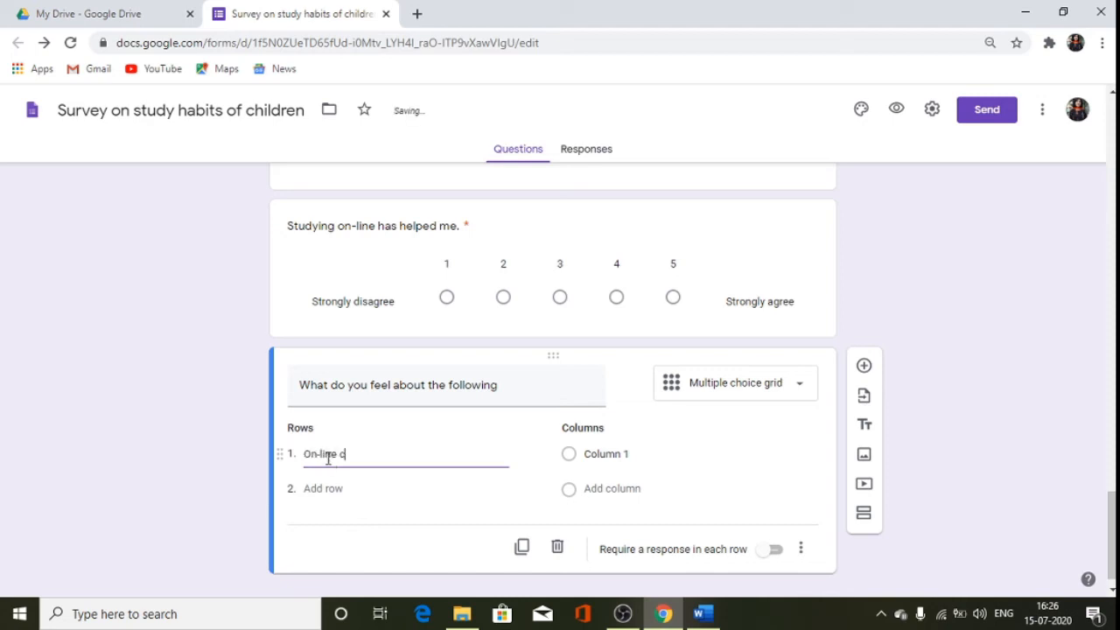
type("lasses")
left_click(326, 488)
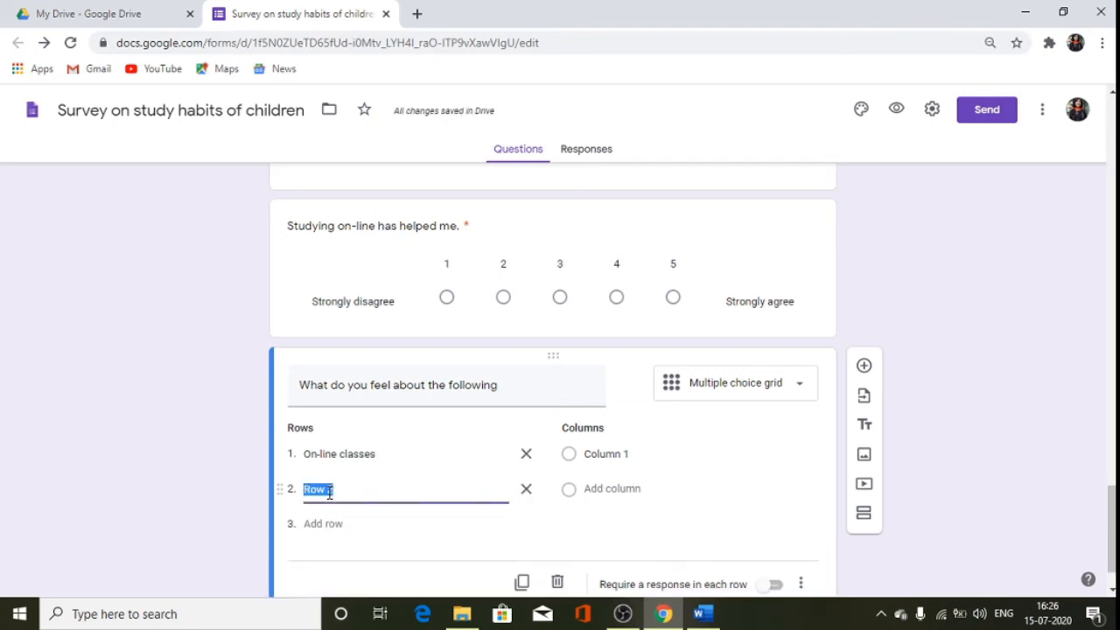
type("Exam")
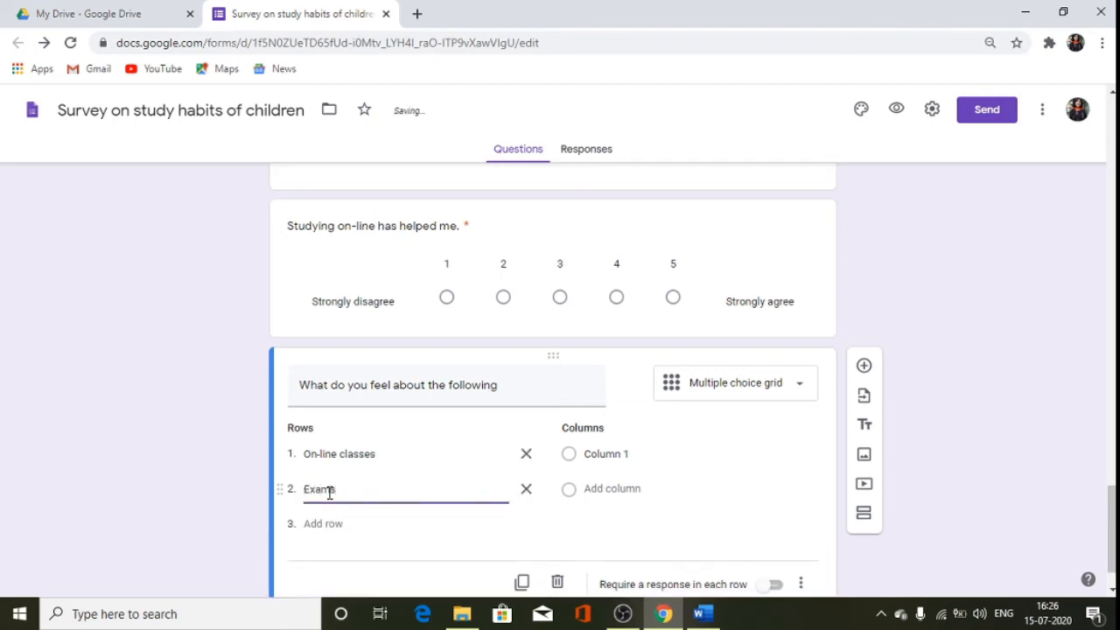
type("s")
left_click(329, 525)
type("P")
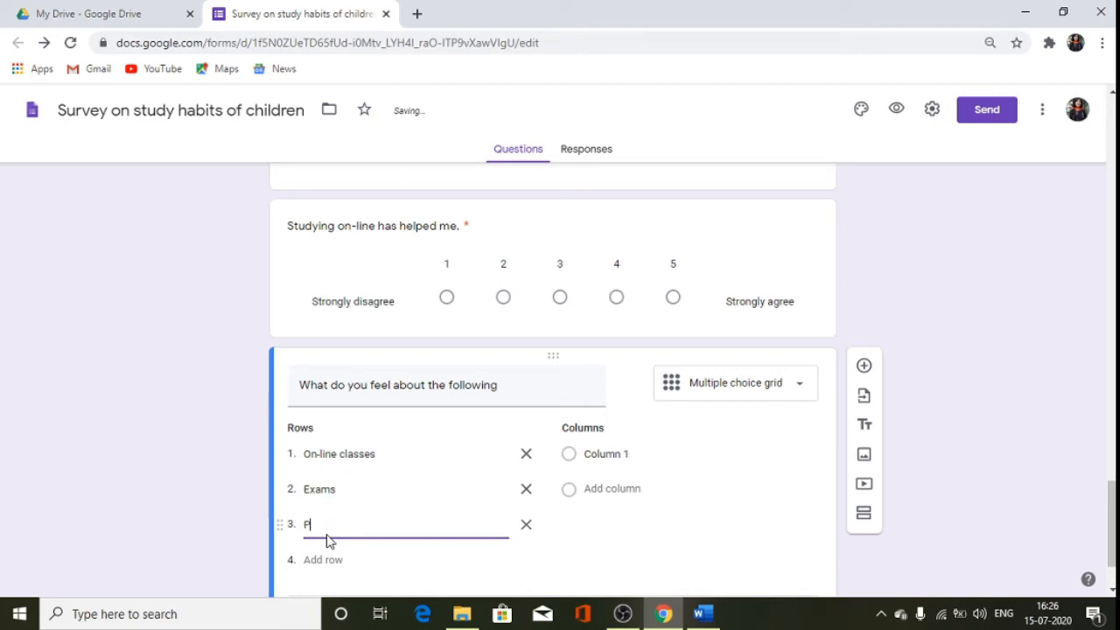
type("rojet")
key("BackSpace")
type("ccts")
- Add a fourth row "Co-curricular activities" and a fifth row "Home-work" to the multiple choice grid
left_click(330, 559)
type("Q")
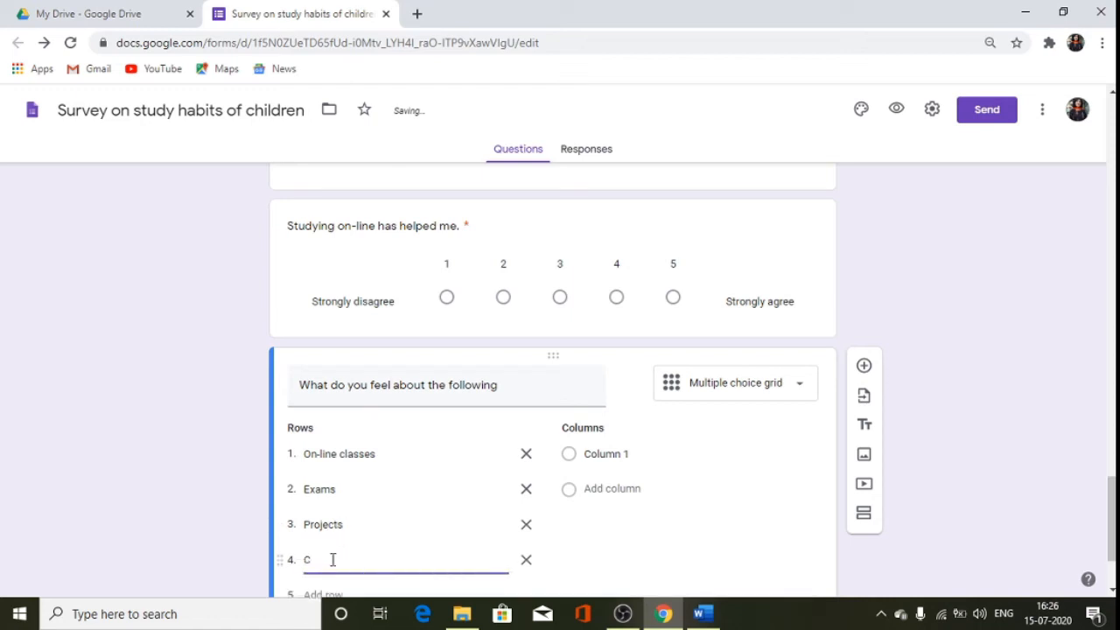
type("o-curricular activit")
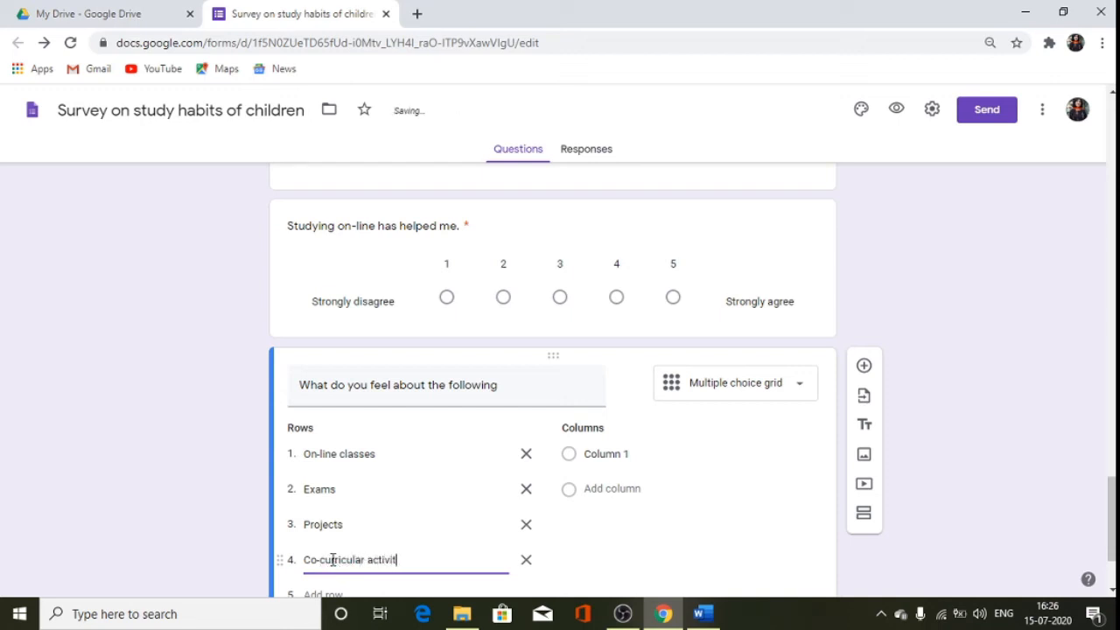
type("ies")
left_click(326, 594)
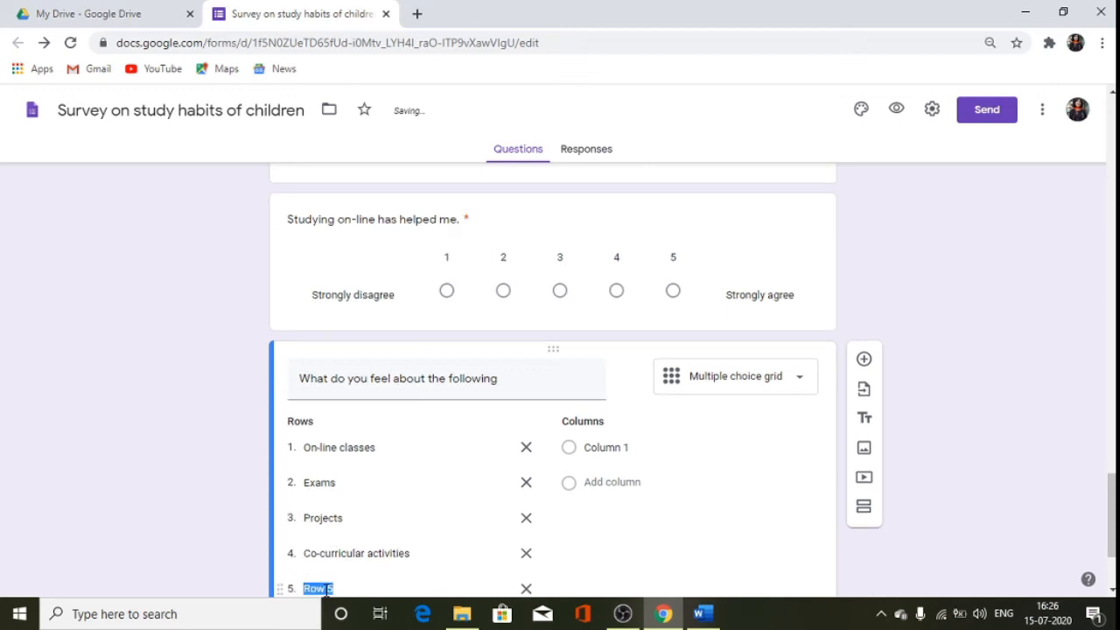
type("Home-work")
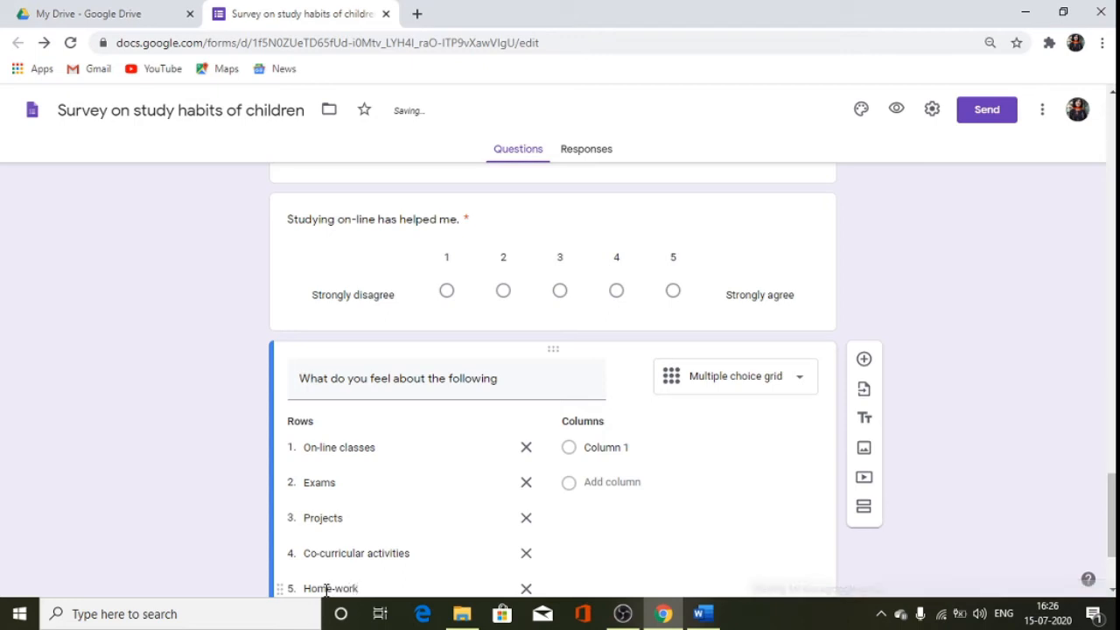
- Reword the multiple choice grid's question text to "What do you think about the following?"
scroll(325, 591, "down", 2)
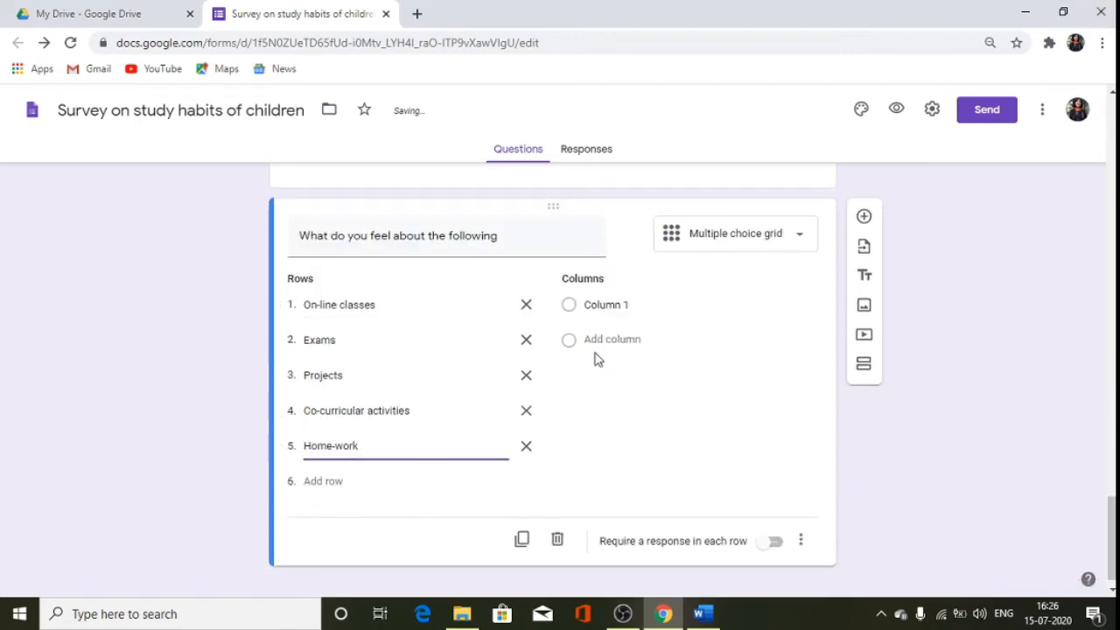
left_click(569, 306)
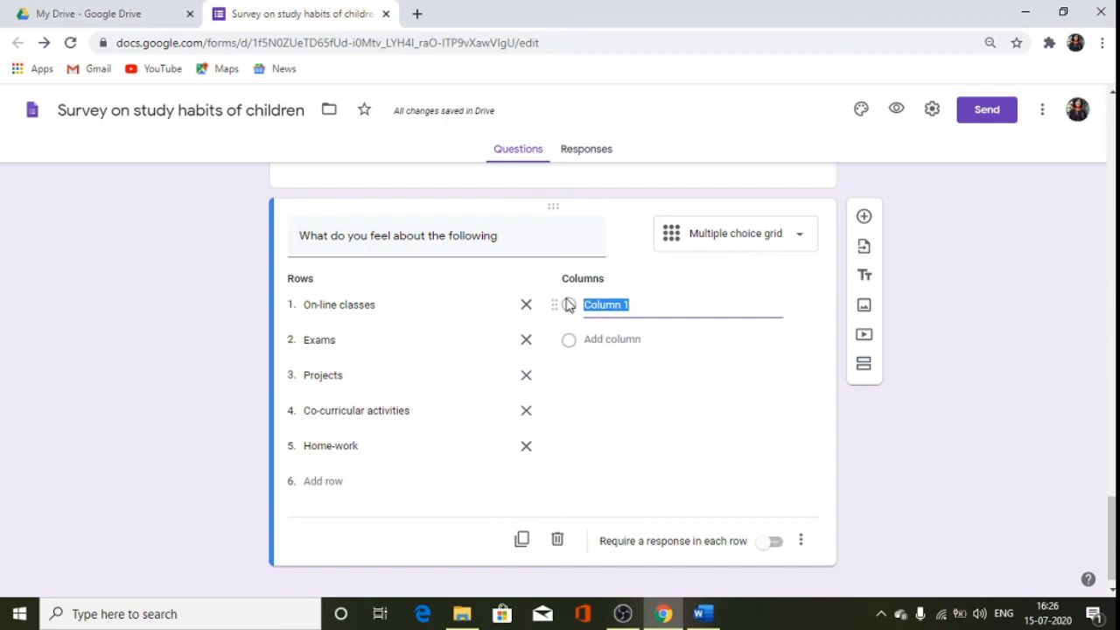
left_click(515, 237)
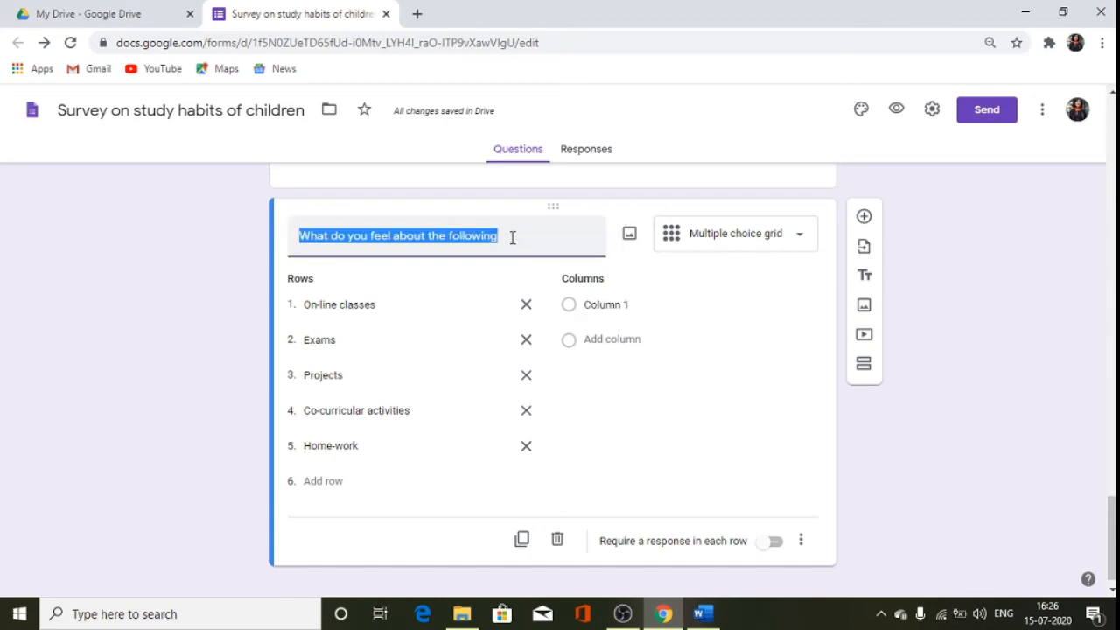
left_click(512, 237)
double_click(382, 237)
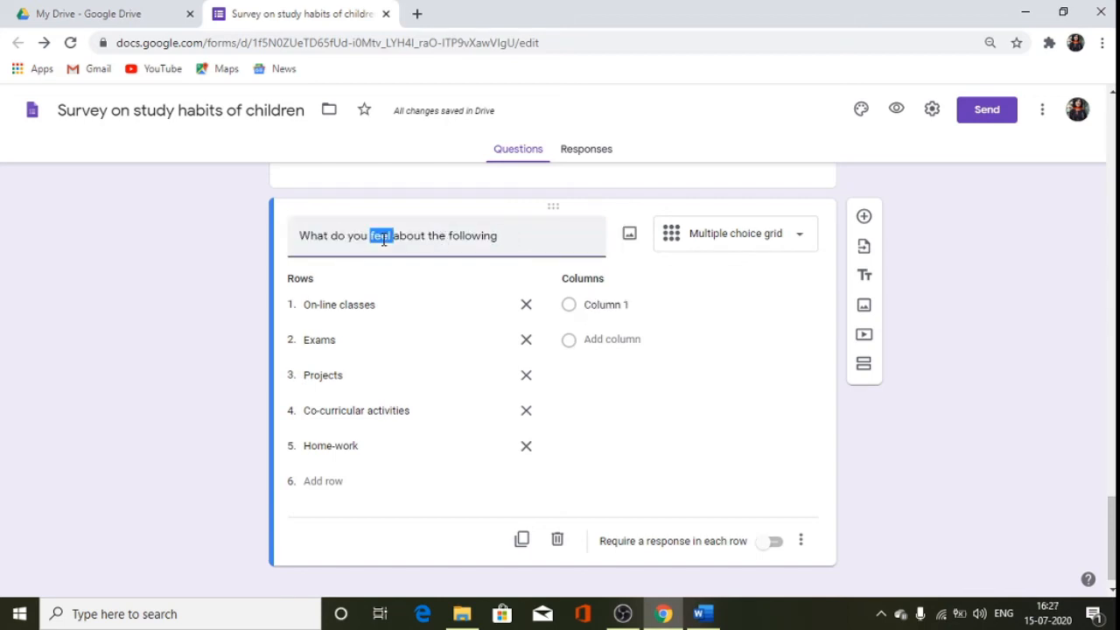
type("think")
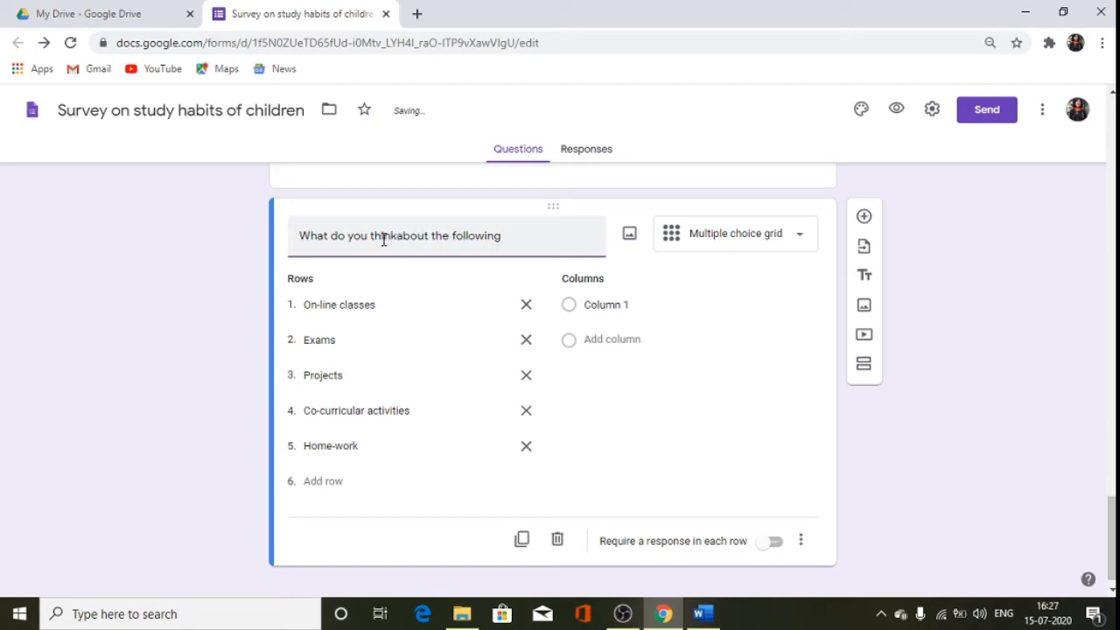
left_click(531, 241)
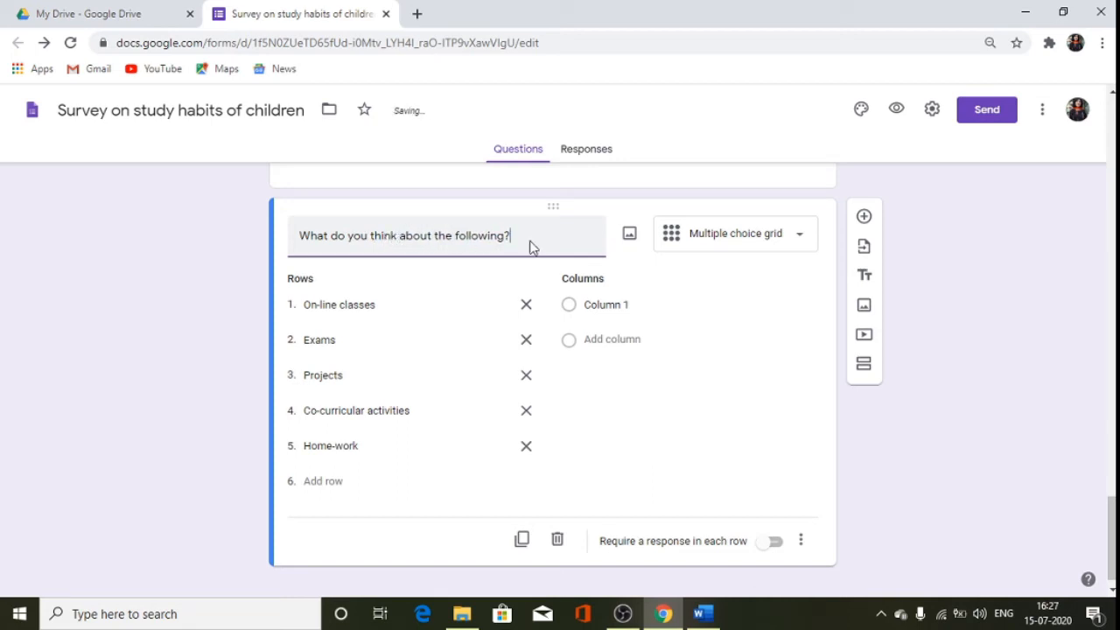
- Name the grid's two columns "I like" and "I dislike" and require a response in each row
left_click(574, 306)
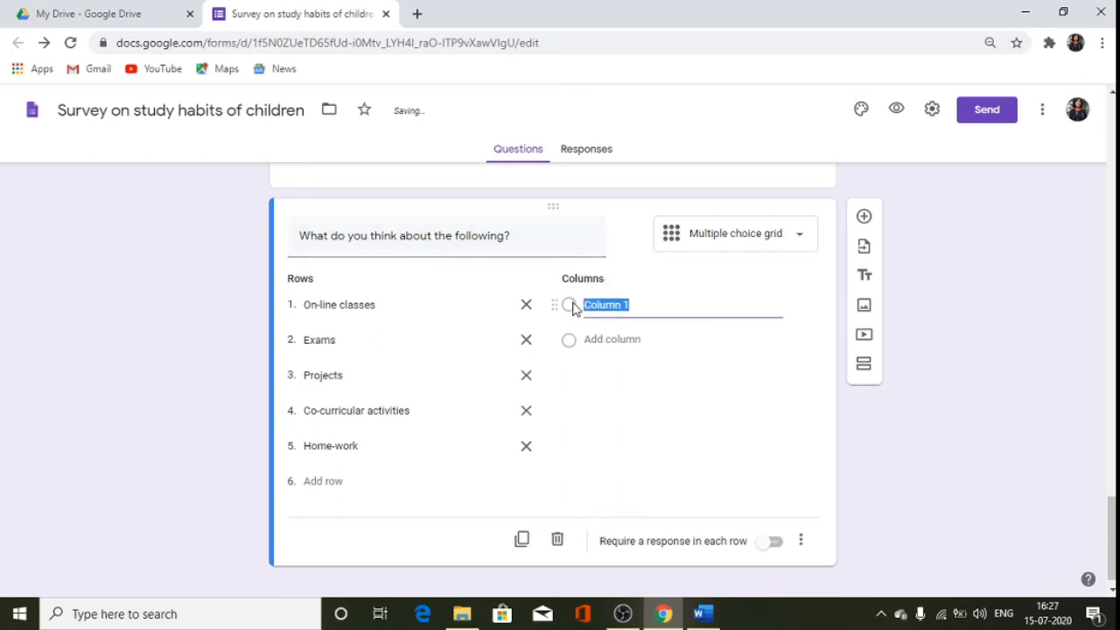
type("I like")
left_click(590, 340)
type("I")
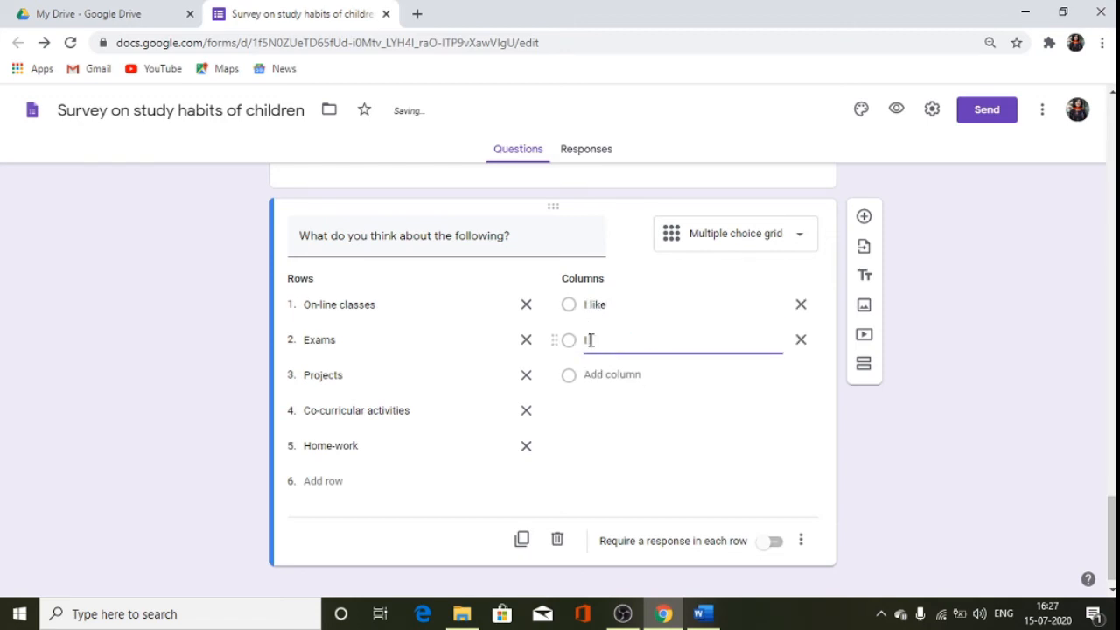
type(" dos")
key("BackSpace")
type("islike")
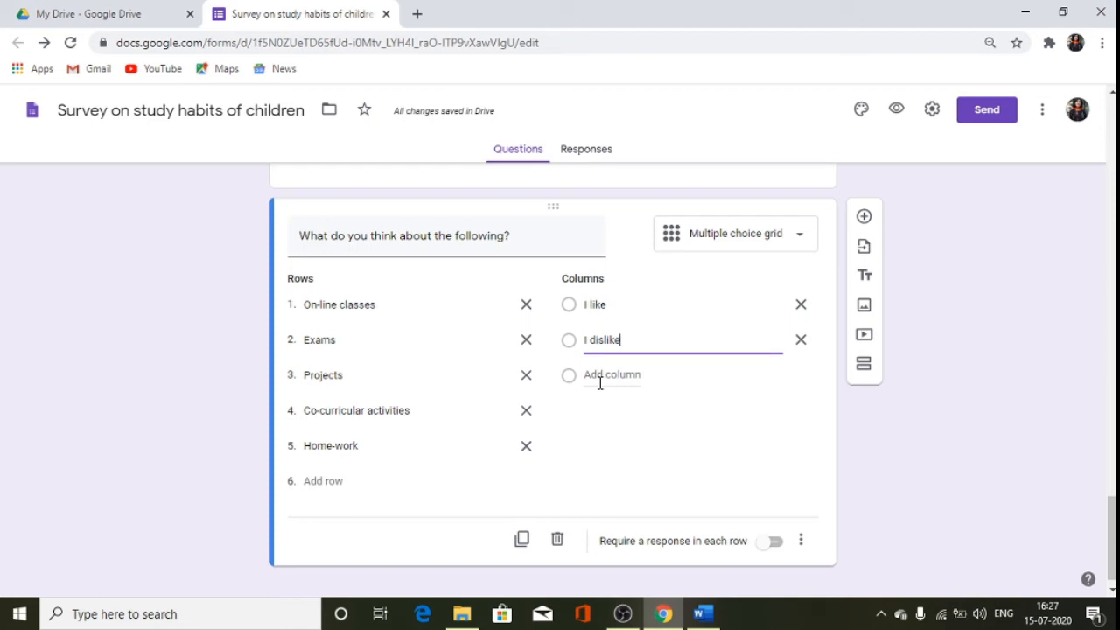
left_click(770, 545)
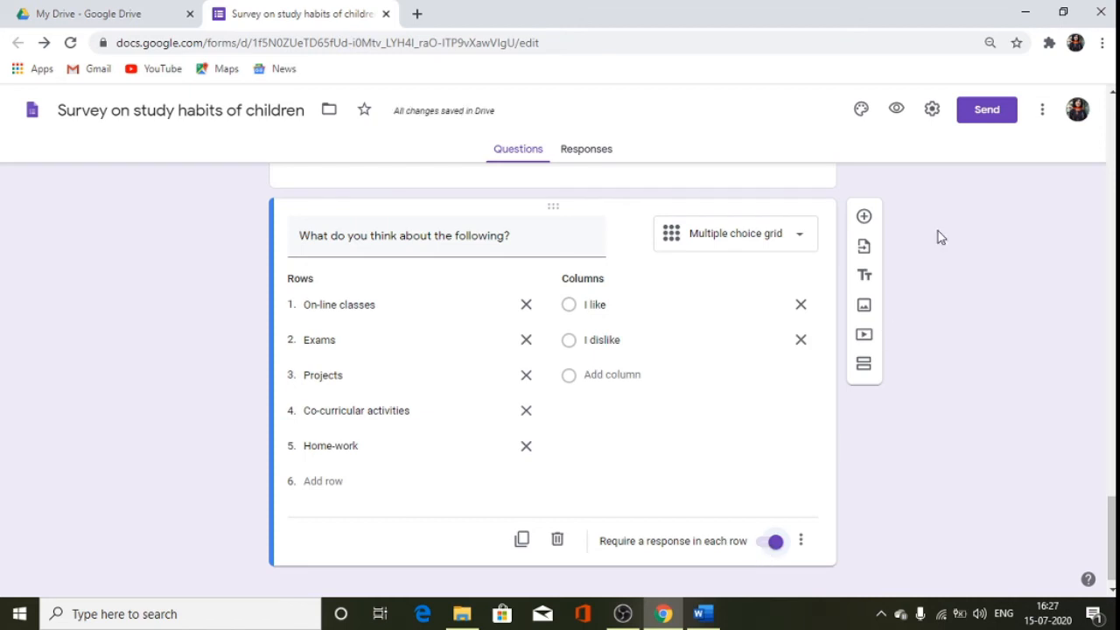
- Add a new question below the multiple choice grid with the Checkbox grid answer type
left_click(863, 217)
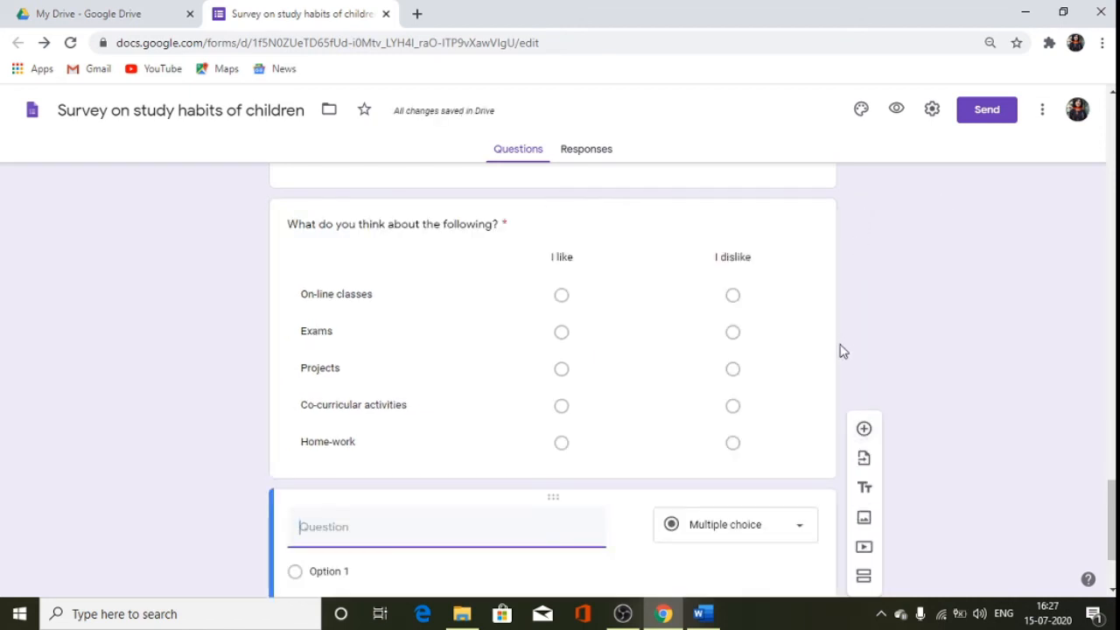
scroll(799, 503, "down", 1)
left_click(801, 455)
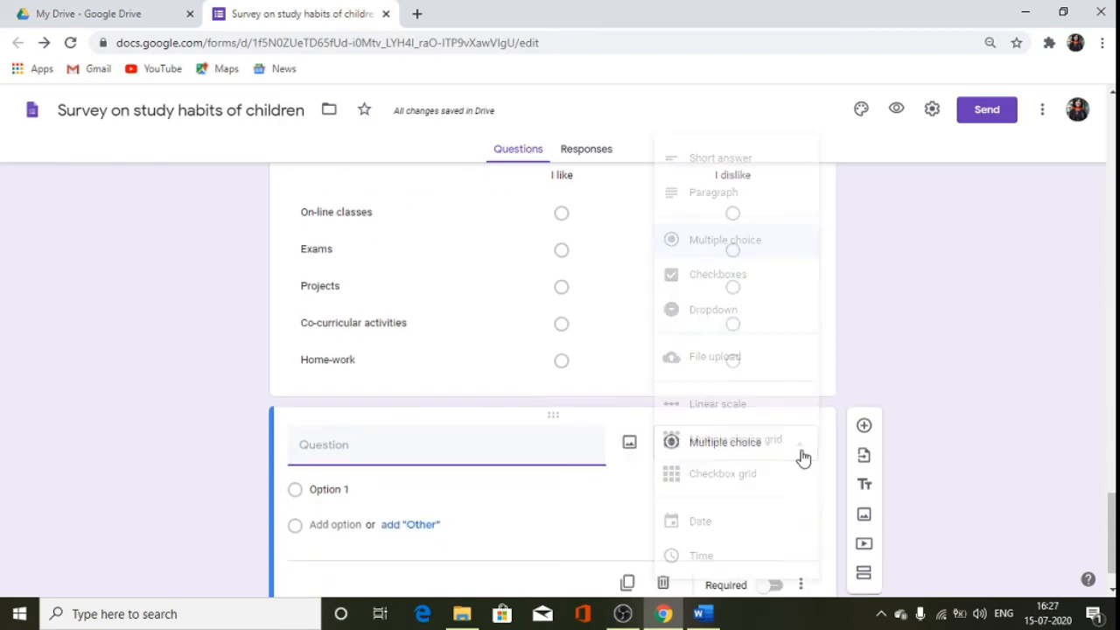
left_click(733, 488)
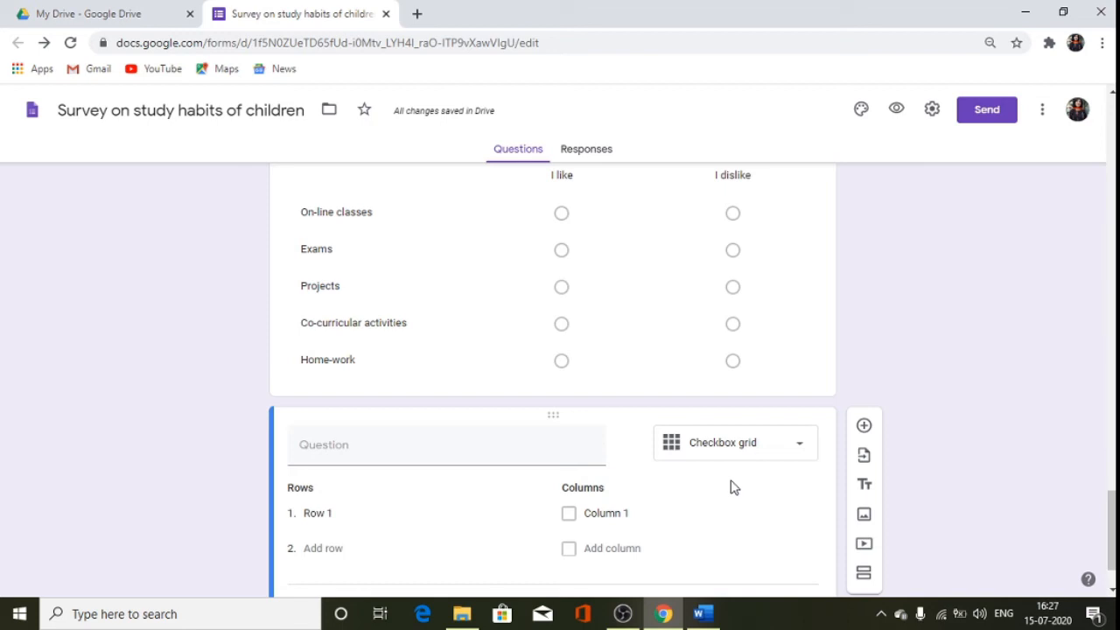
- Enter "How frequently do you study on-line through the following modes" as the checkbox grid's question text
scroll(341, 473, "down", 2)
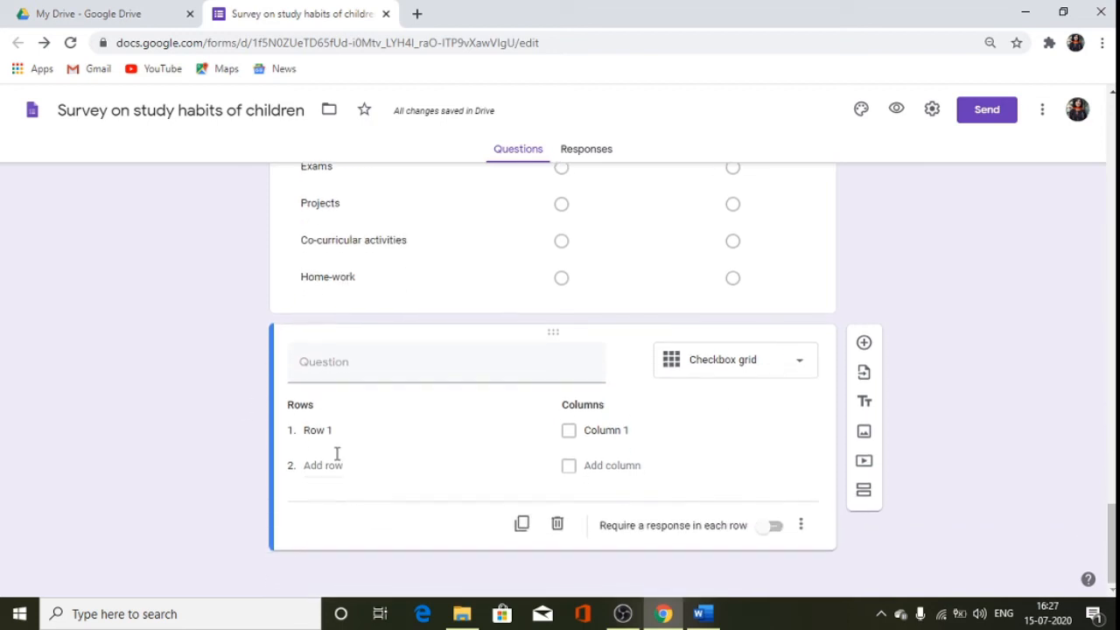
left_click(318, 368)
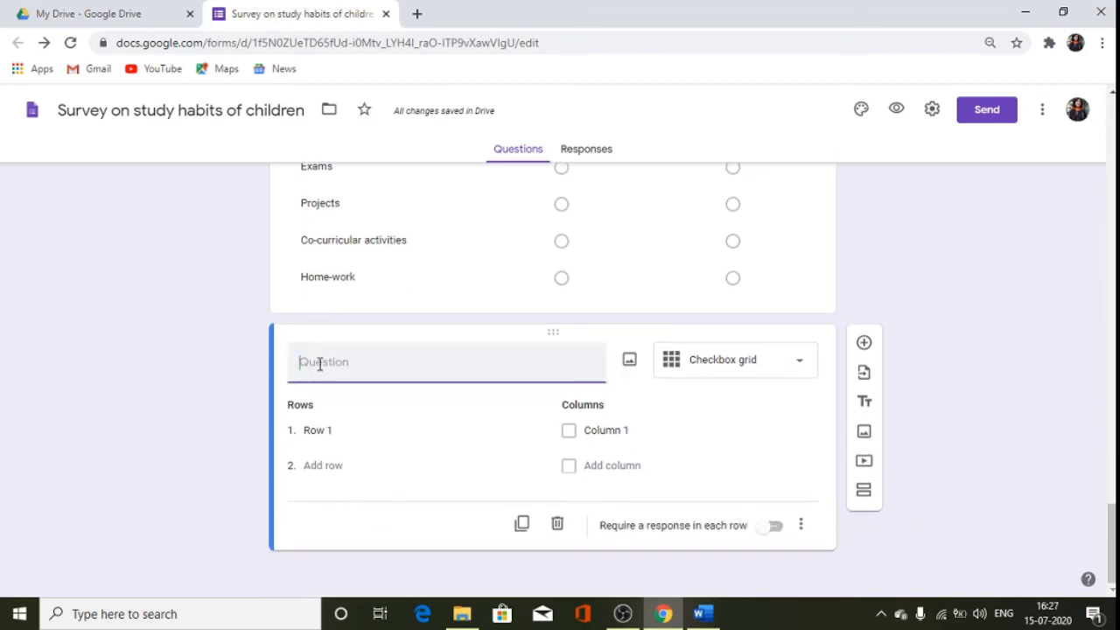
type("How freques")
key("BackSpace")
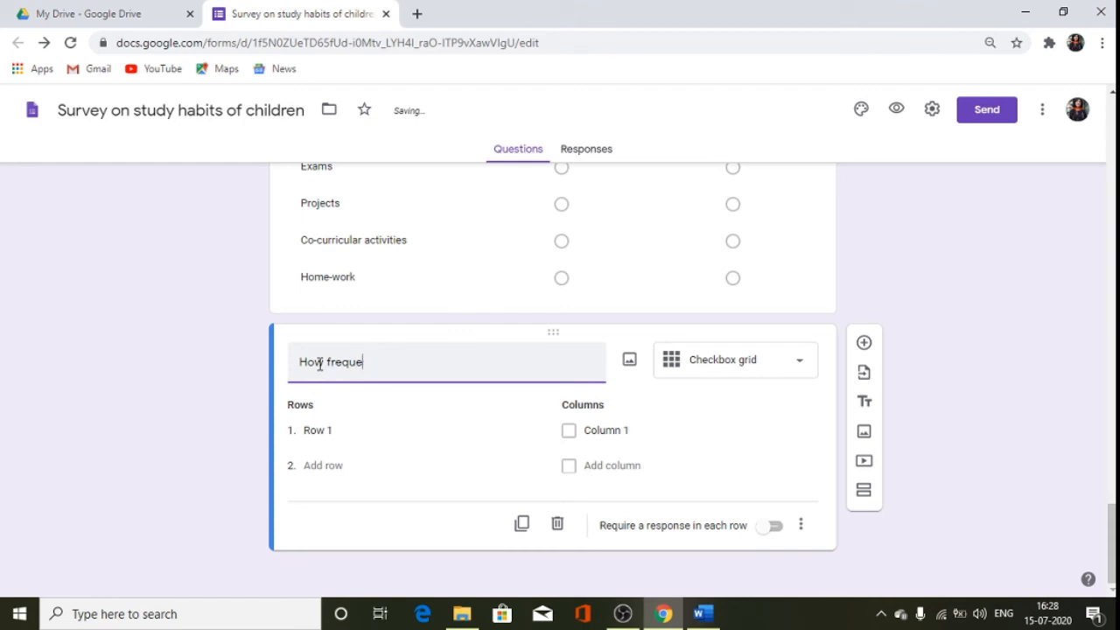
type("ntly do yo")
key("BackSpace")
key("BackSpace")
type("you study o")
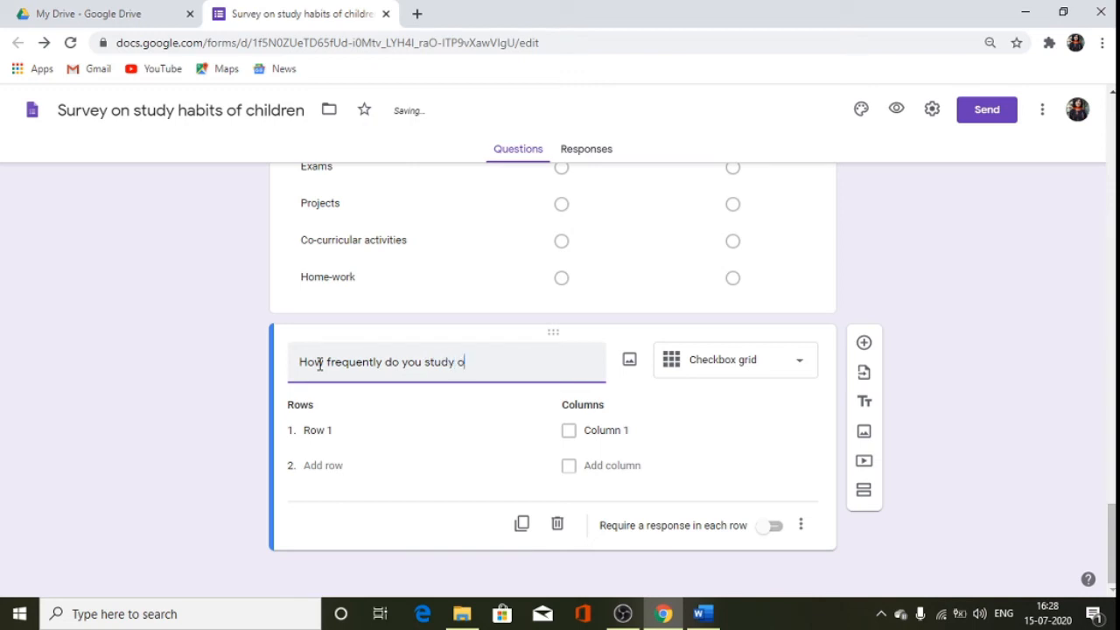
type("n-lie")
key("BackSpace")
type("ne through ")
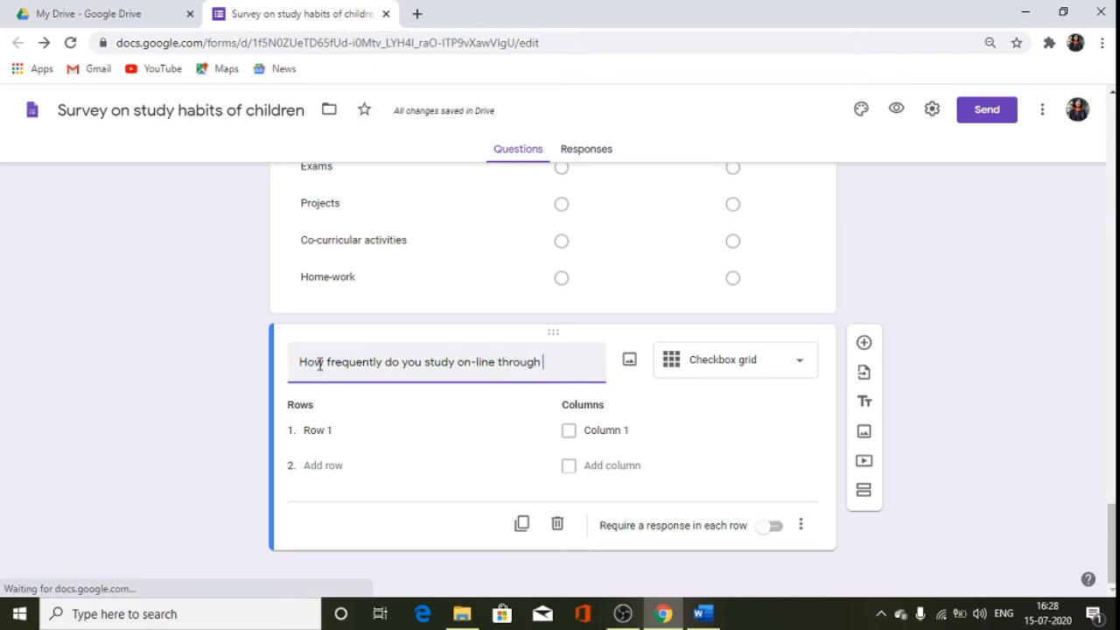
type("the follo")
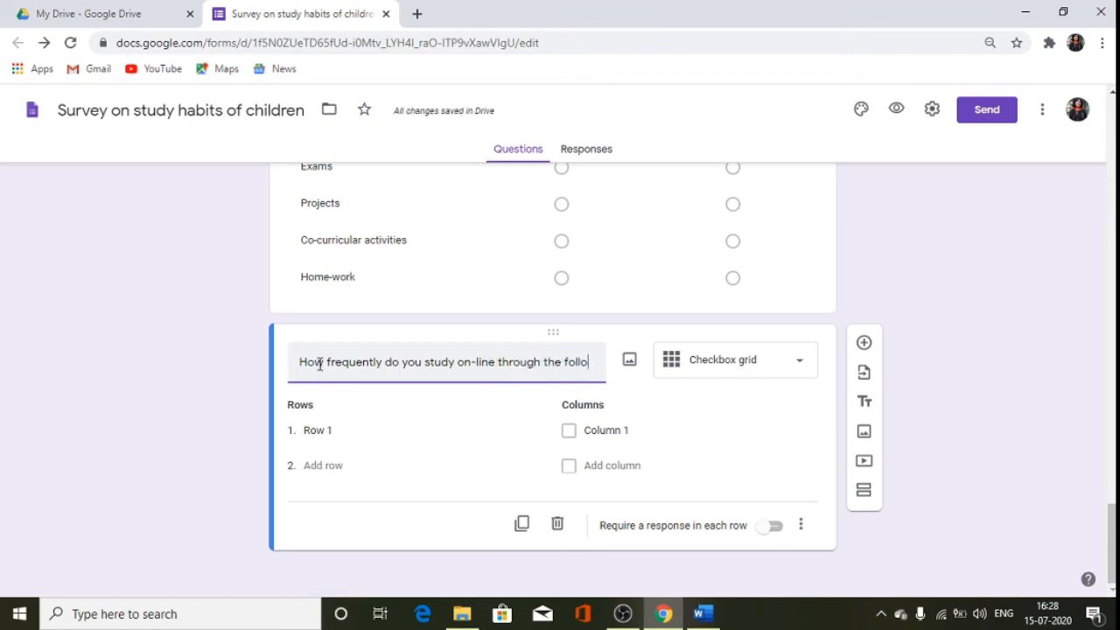
type("wing modes")
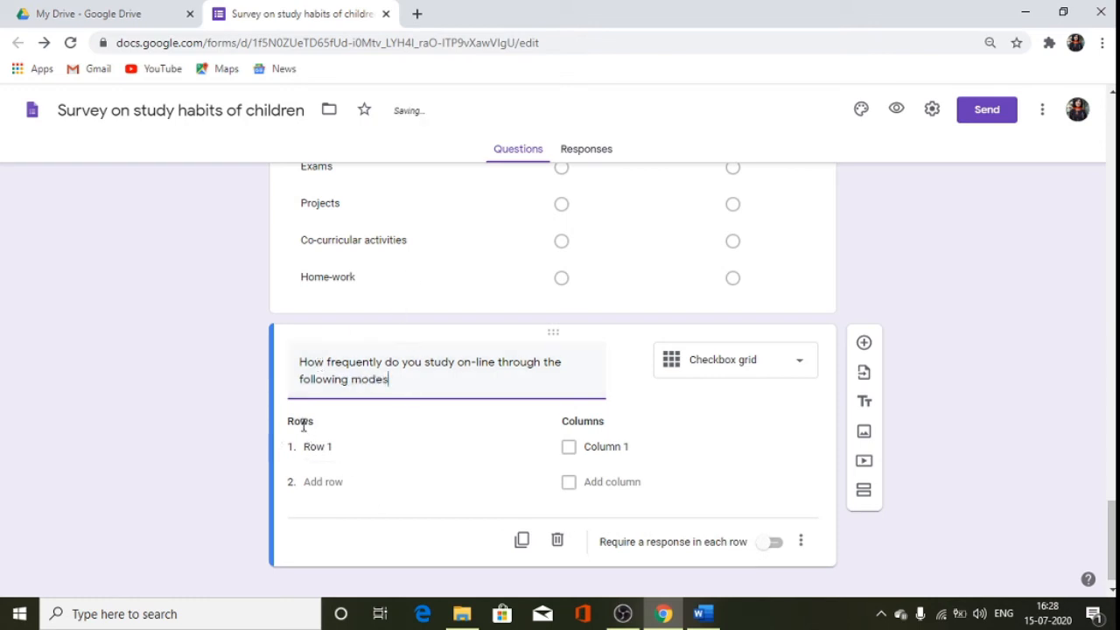
- Name the checkbox grid's first row "Whats app" and add a second row "Google meet"
left_click(323, 447)
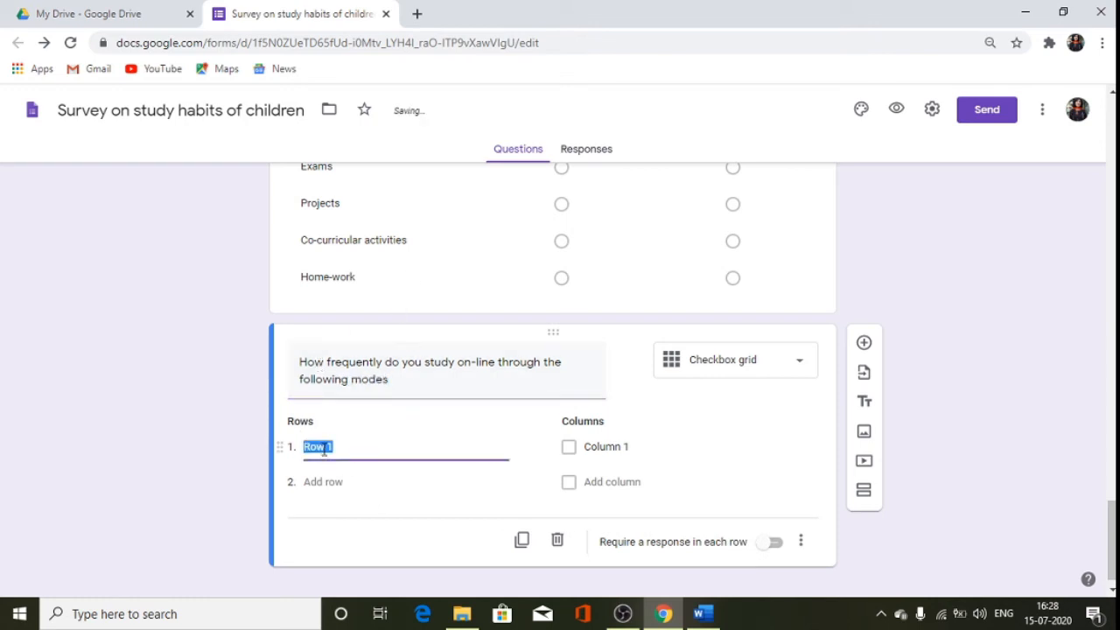
type("Whats app")
left_click(320, 482)
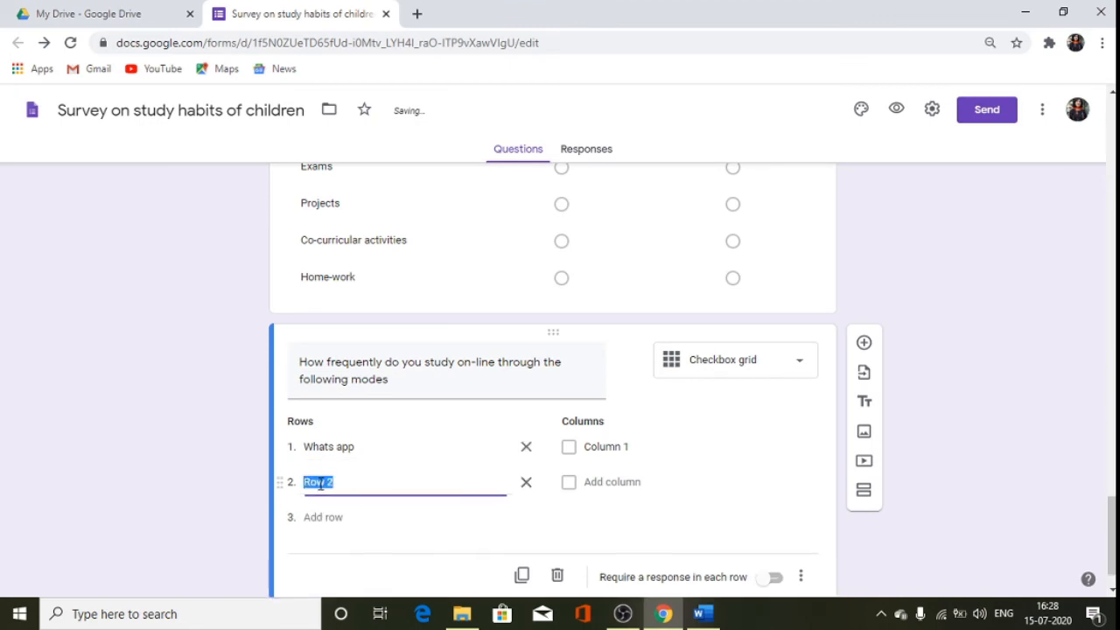
type("Google meet")
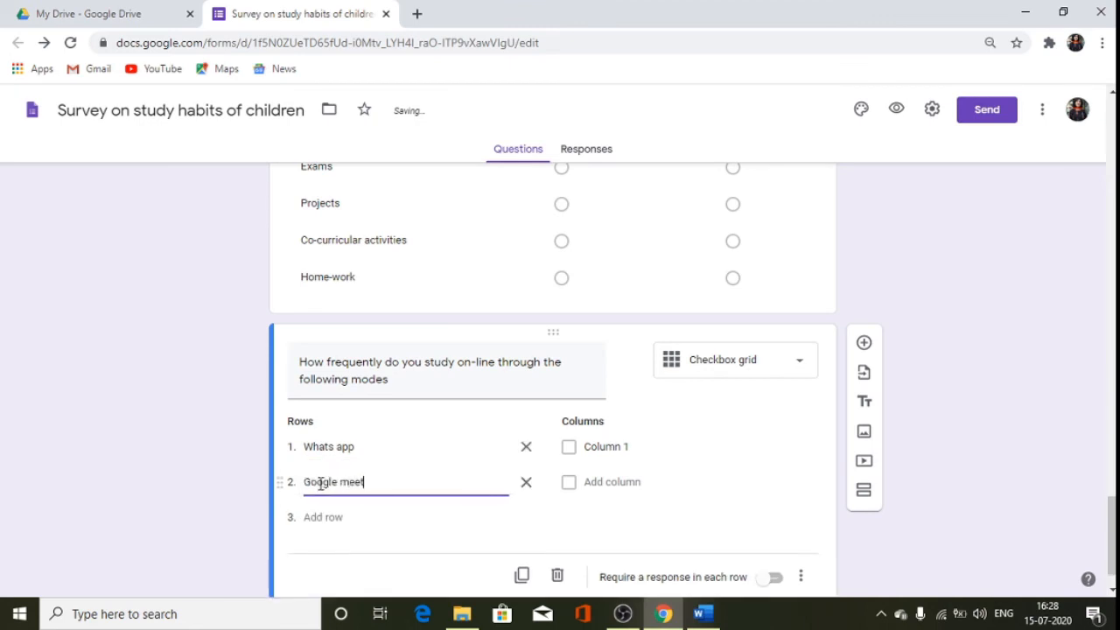
- Add a third row "Zoom" and a fourth row "Google classroom" to the checkbox grid
left_click(325, 516)
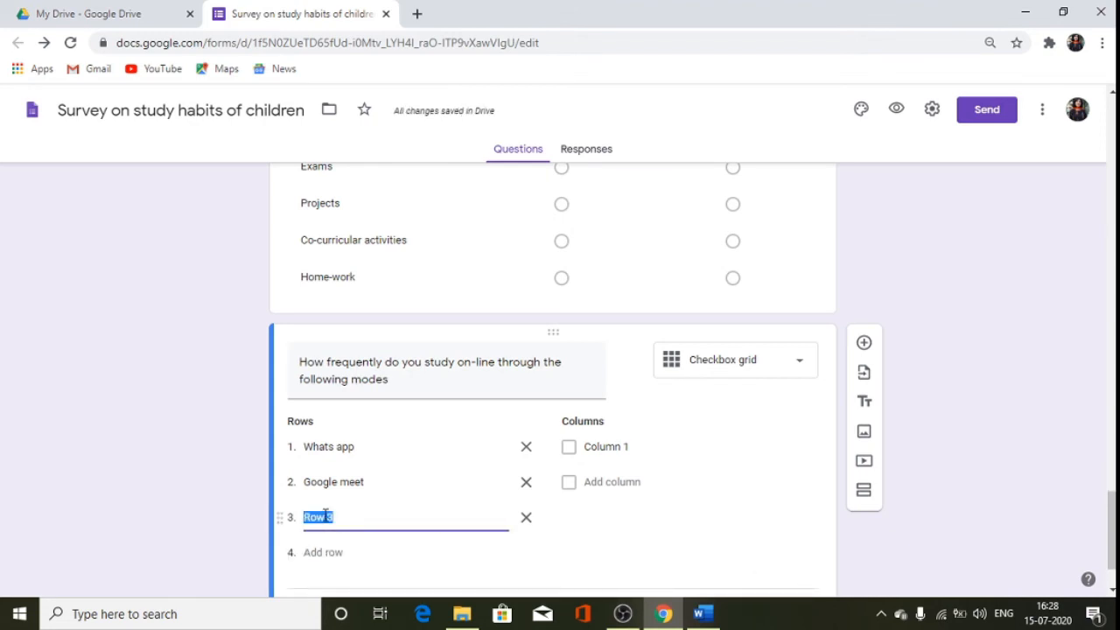
type("Zoom")
key("BackSpace")
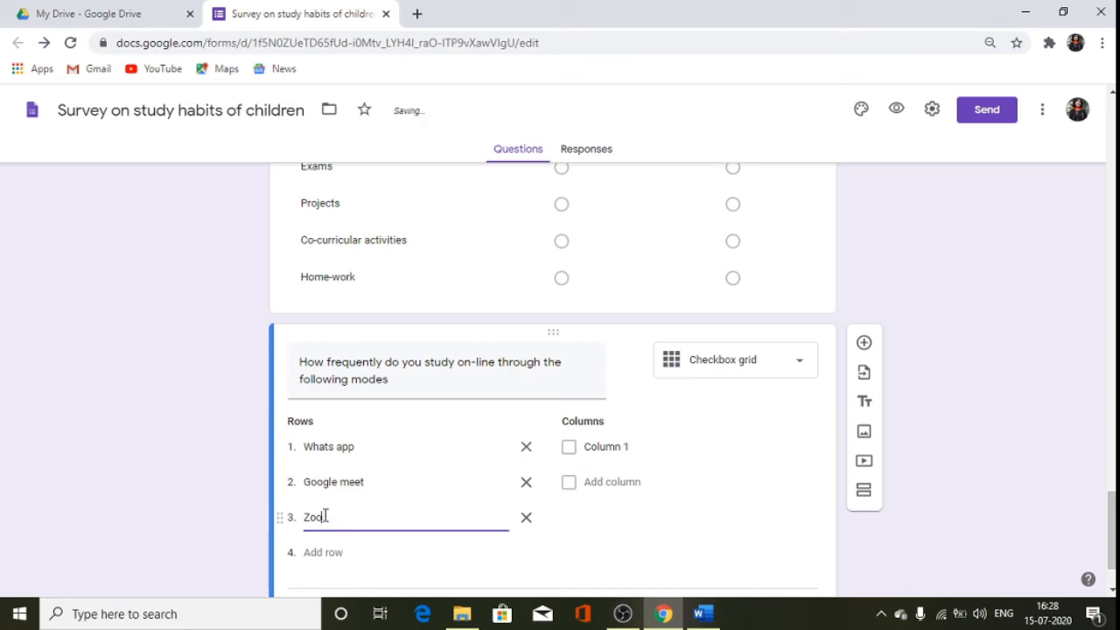
type("m")
left_click(325, 549)
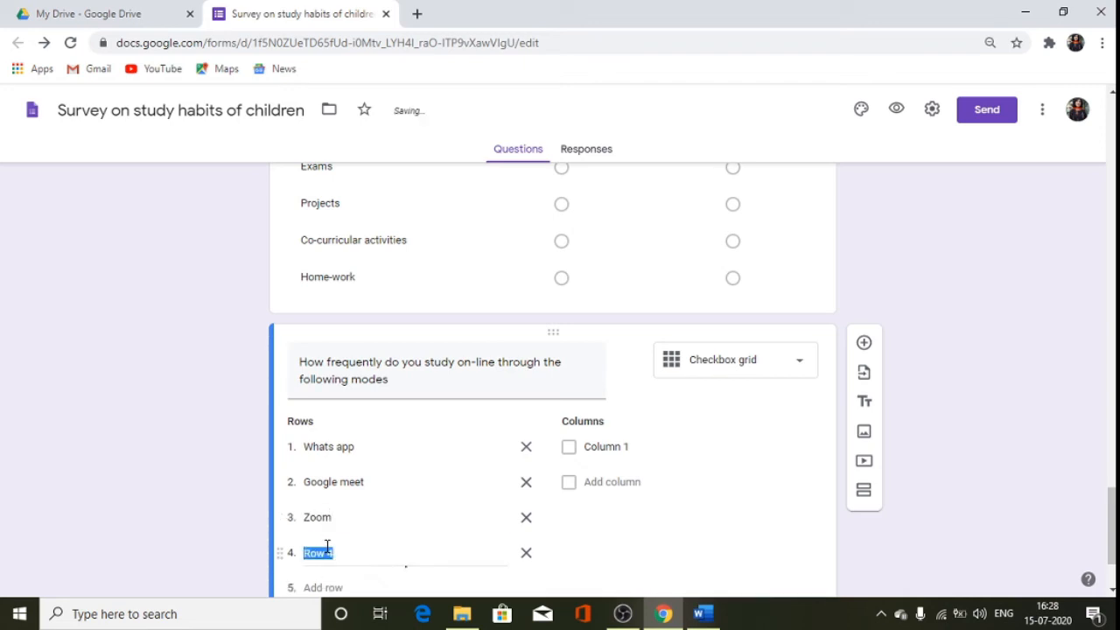
type("Google")
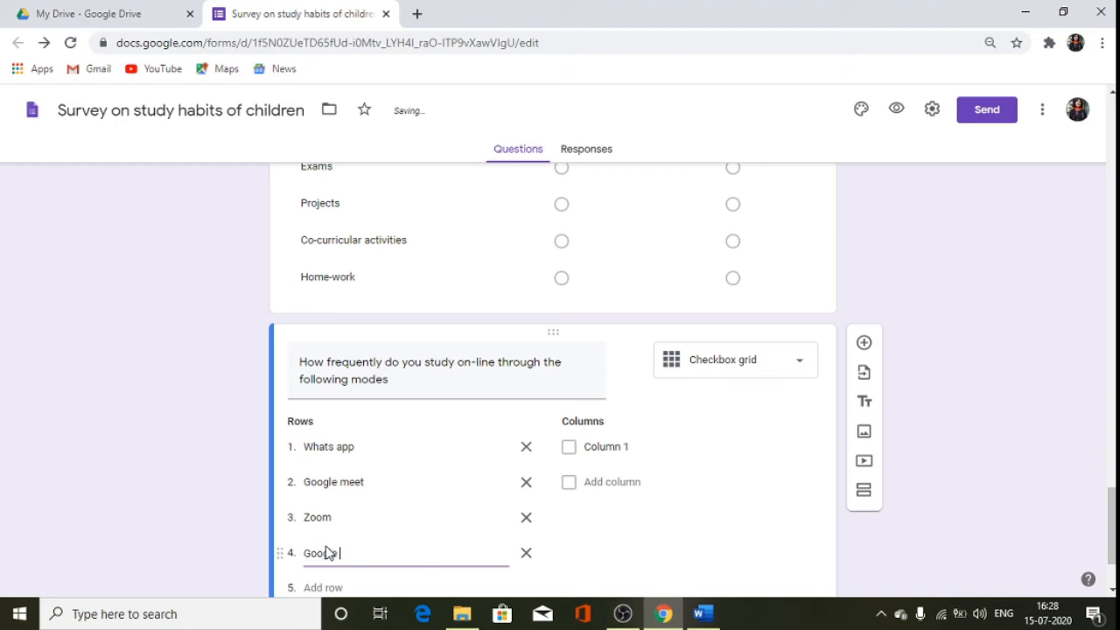
type(" classroom")
- Name the checkbox grid's first column "Often" and add a second column "Sometimes"
scroll(328, 547, "down", 2)
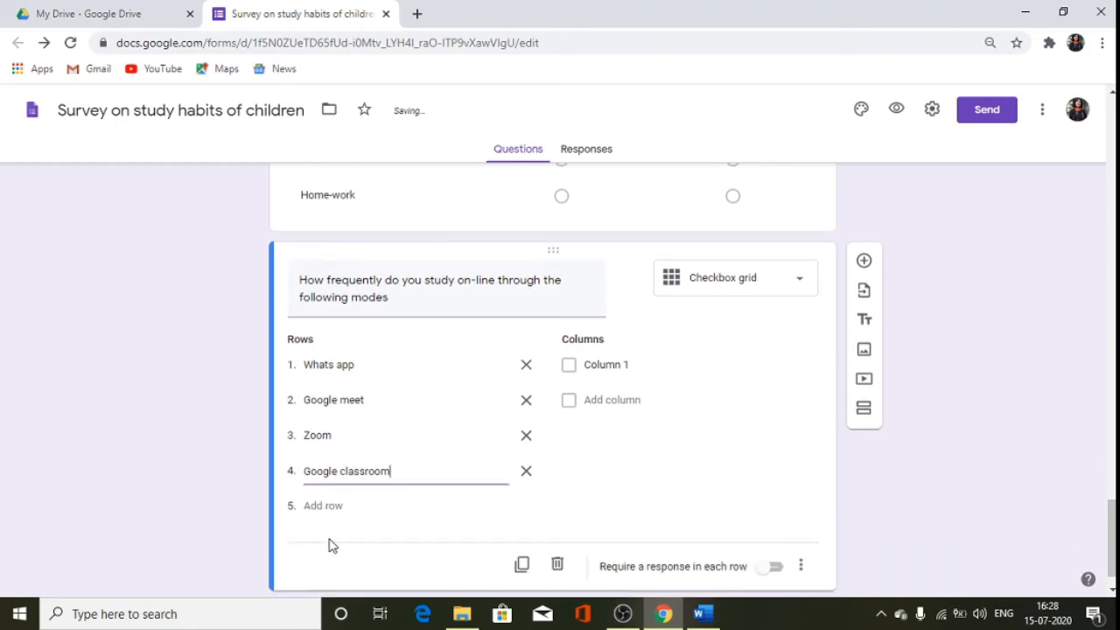
left_click(571, 368)
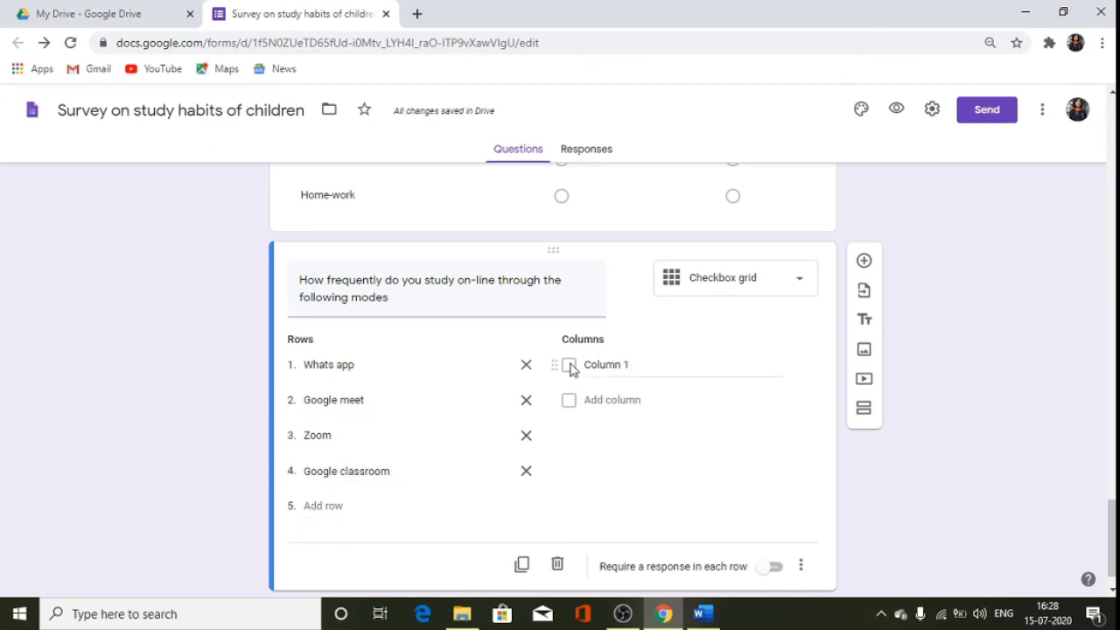
type("Often")
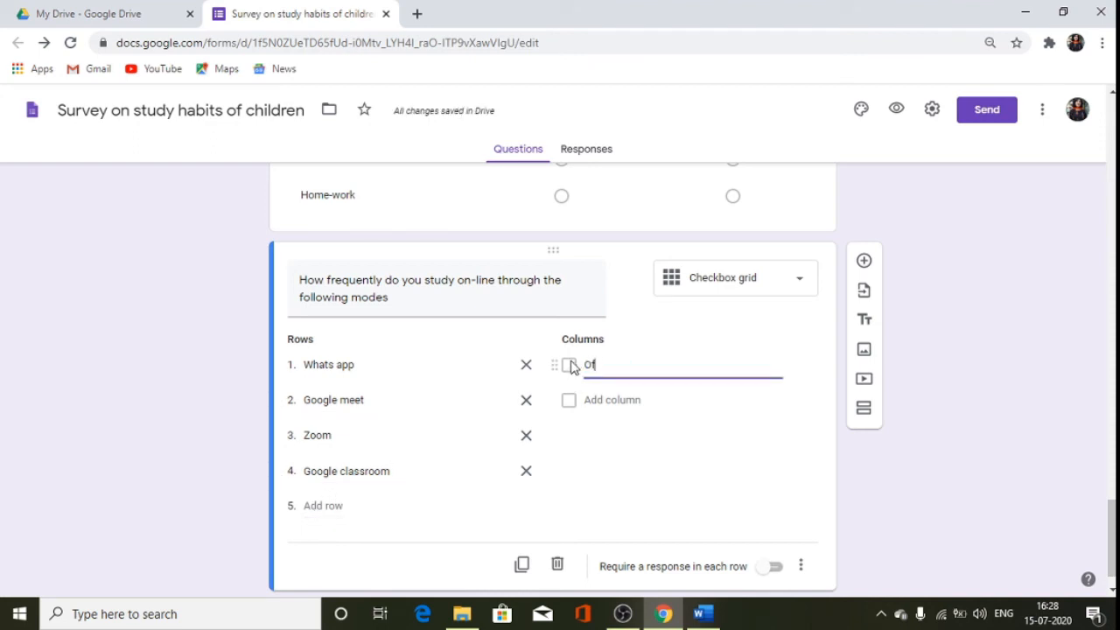
left_click(592, 401)
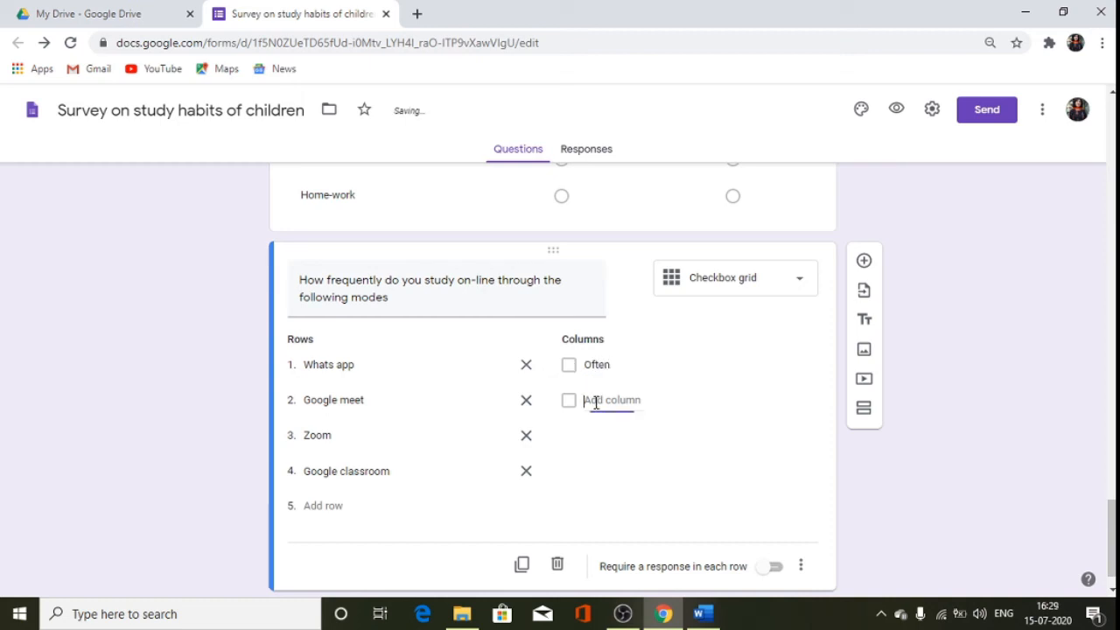
type("Someti")
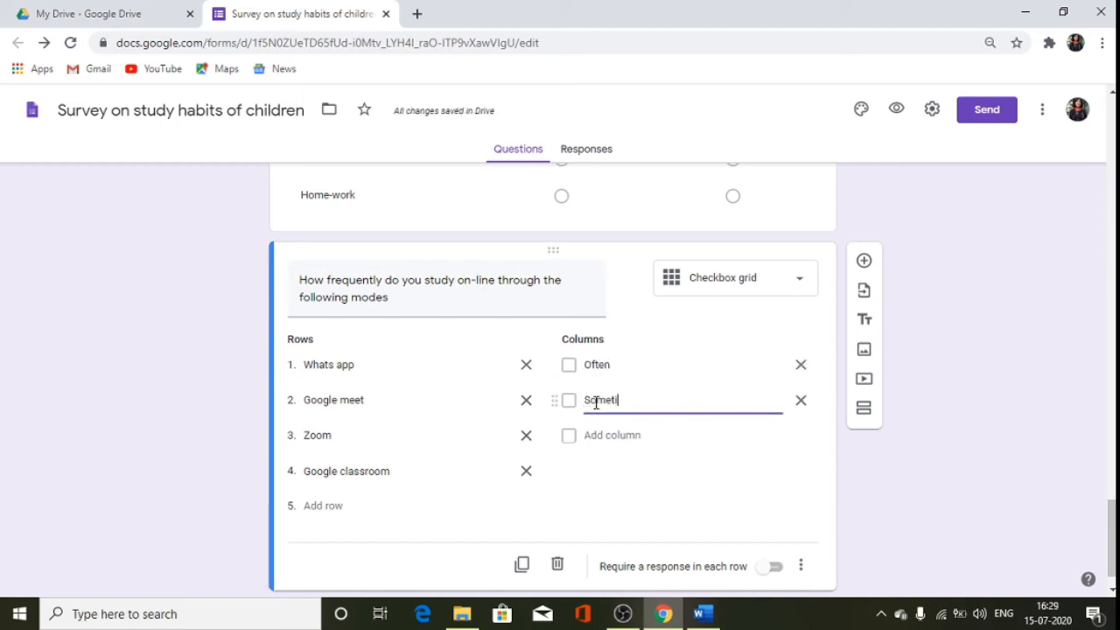
type("mes")
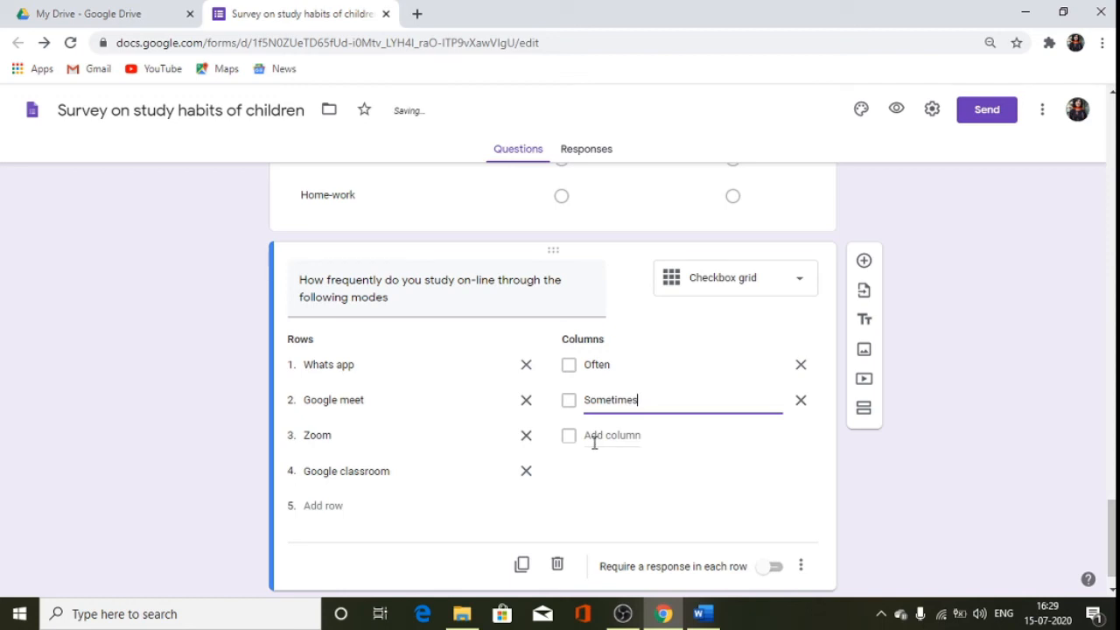
- Add the columns "Seldom" and "Never" to the checkbox grid and require a response in each row
left_click(592, 436)
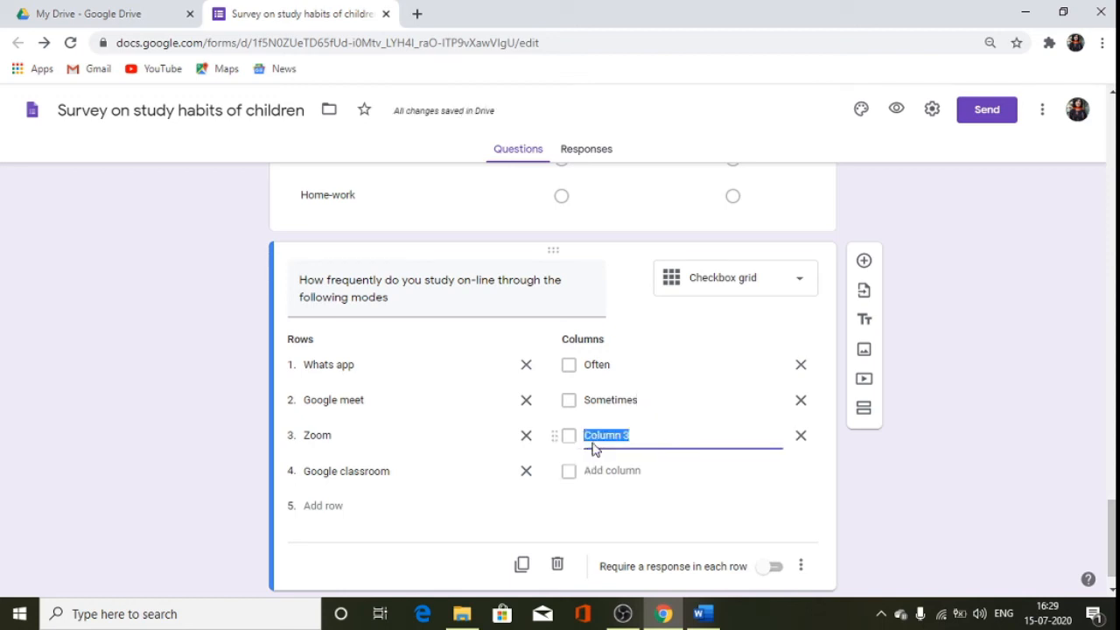
type("S")
key("BackSpace")
type("Seldom")
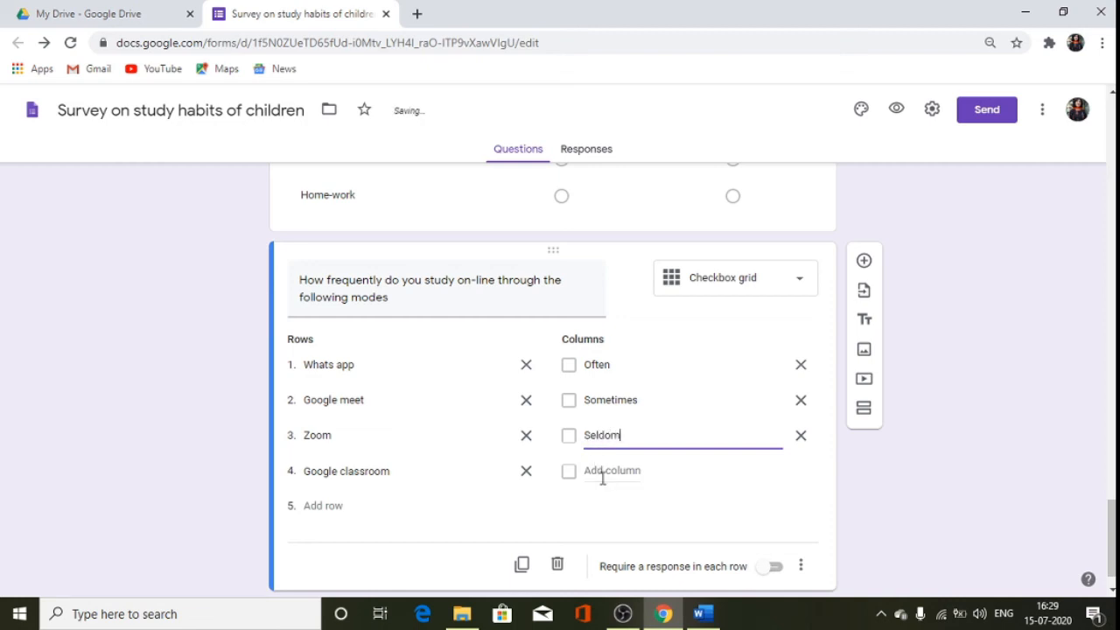
left_click(602, 473)
type("Never")
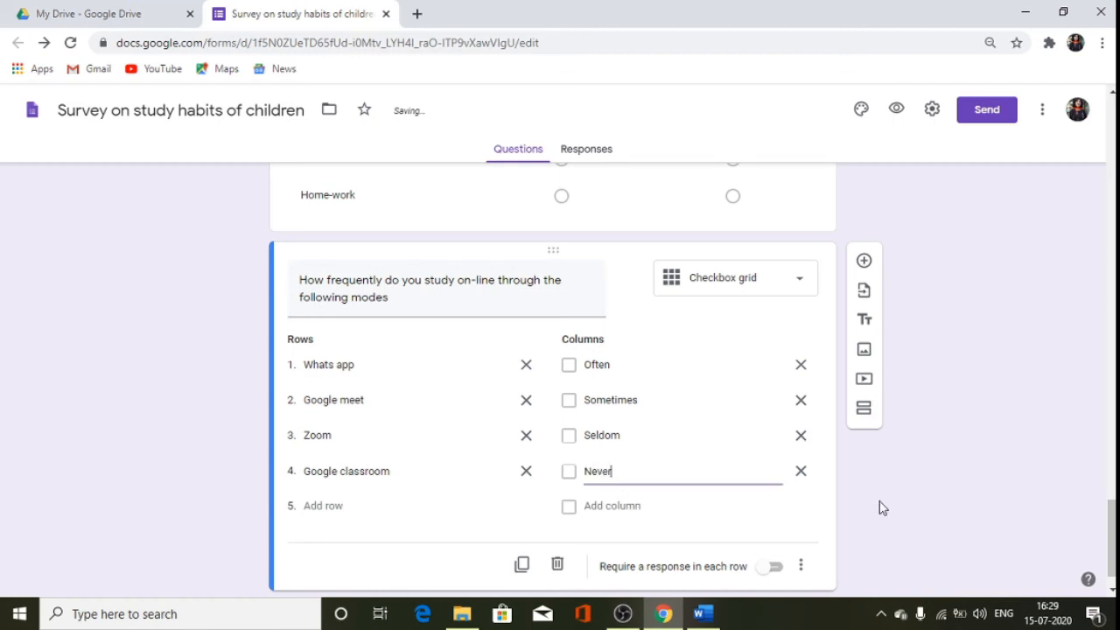
scroll(882, 507, "down", 1)
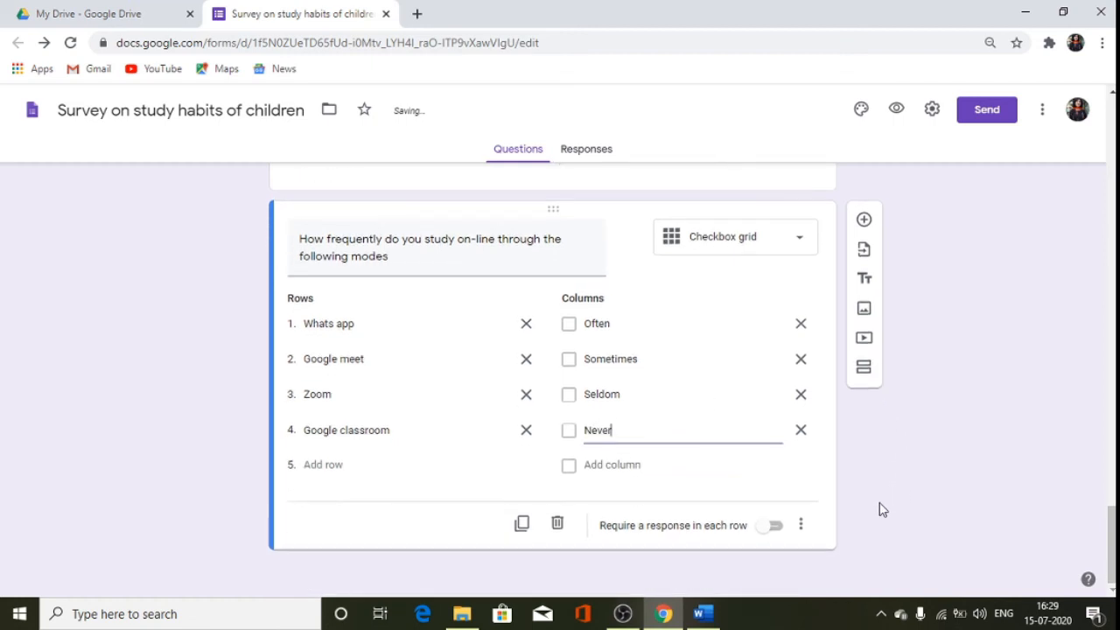
left_click(769, 527)
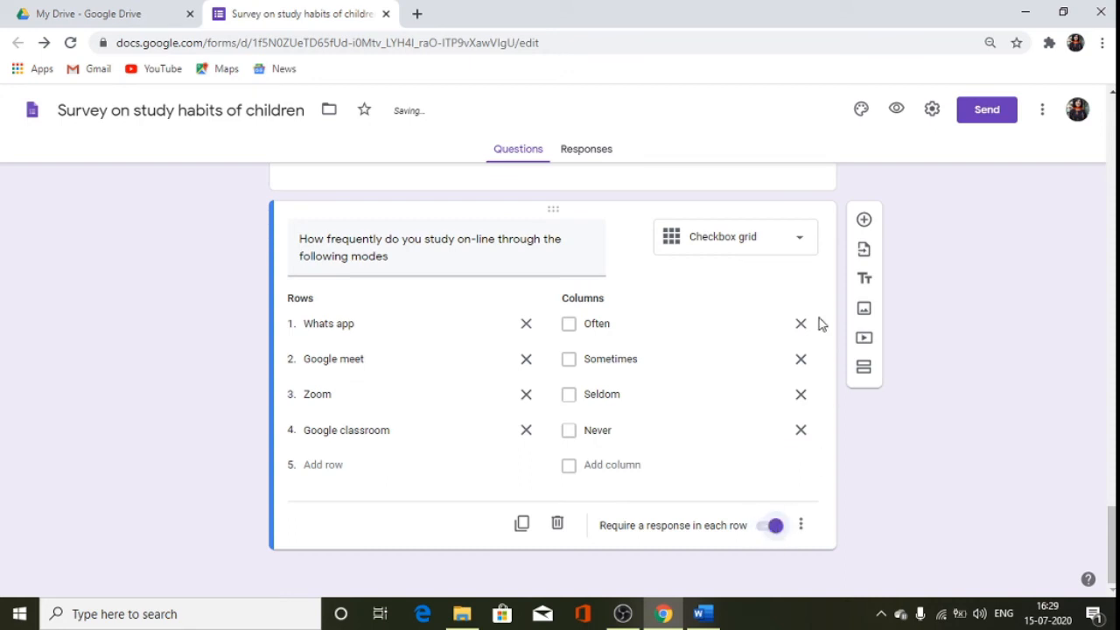
left_click(799, 239)
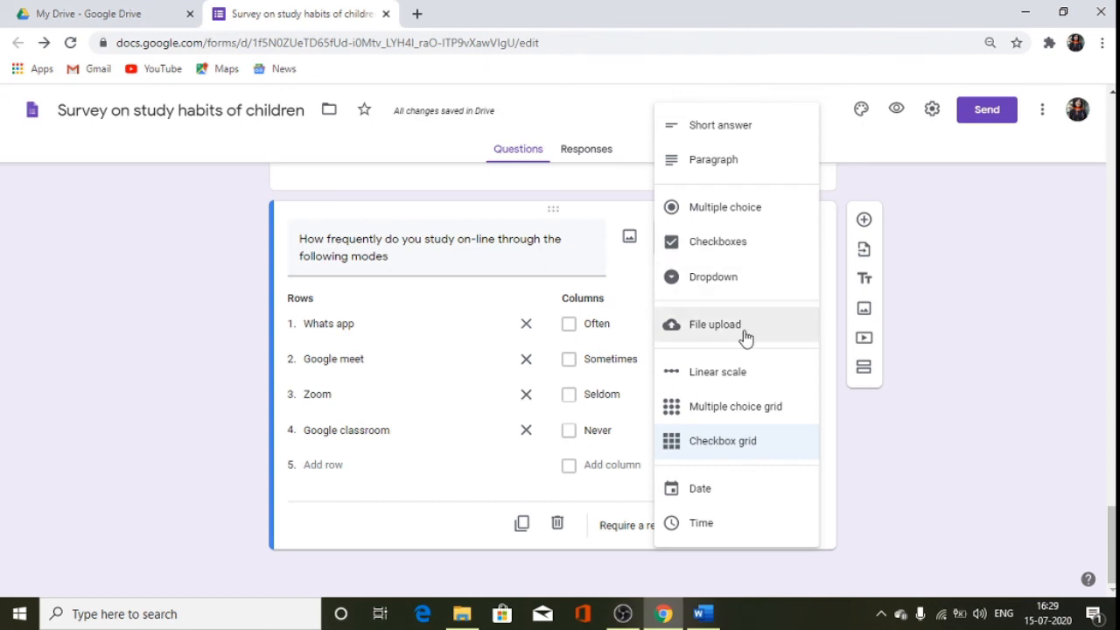
left_click(969, 322)
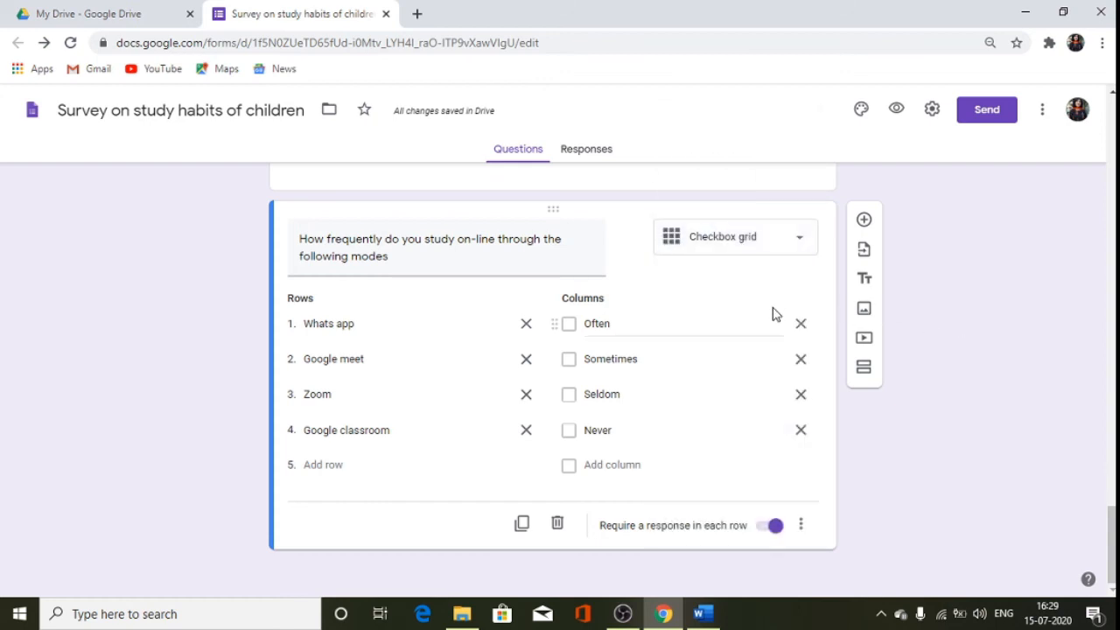
left_click(798, 241)
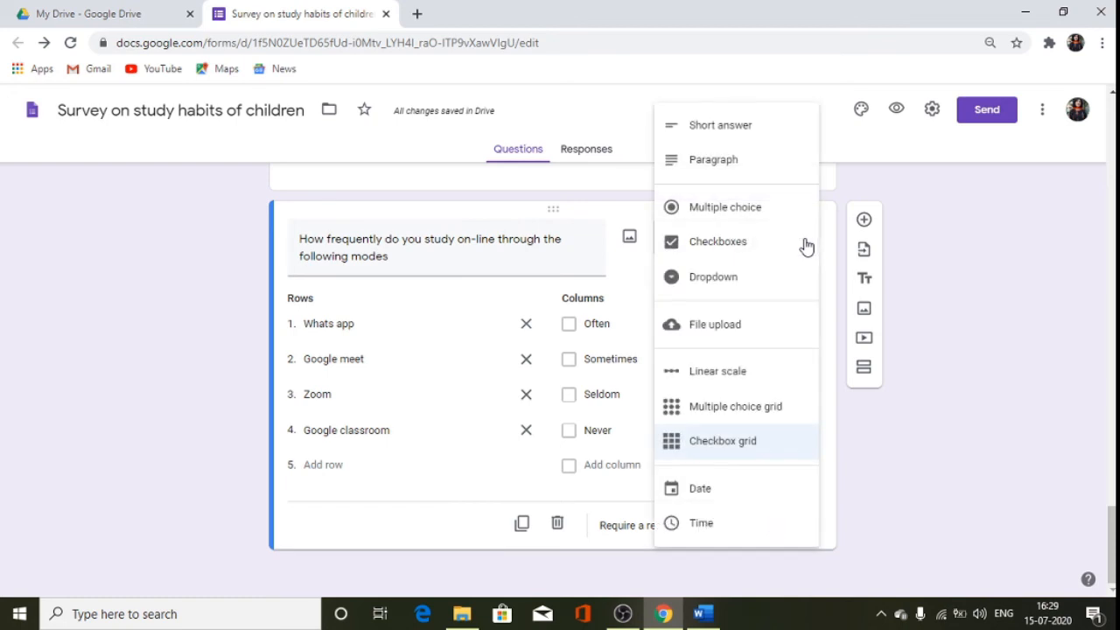
left_click(980, 271)
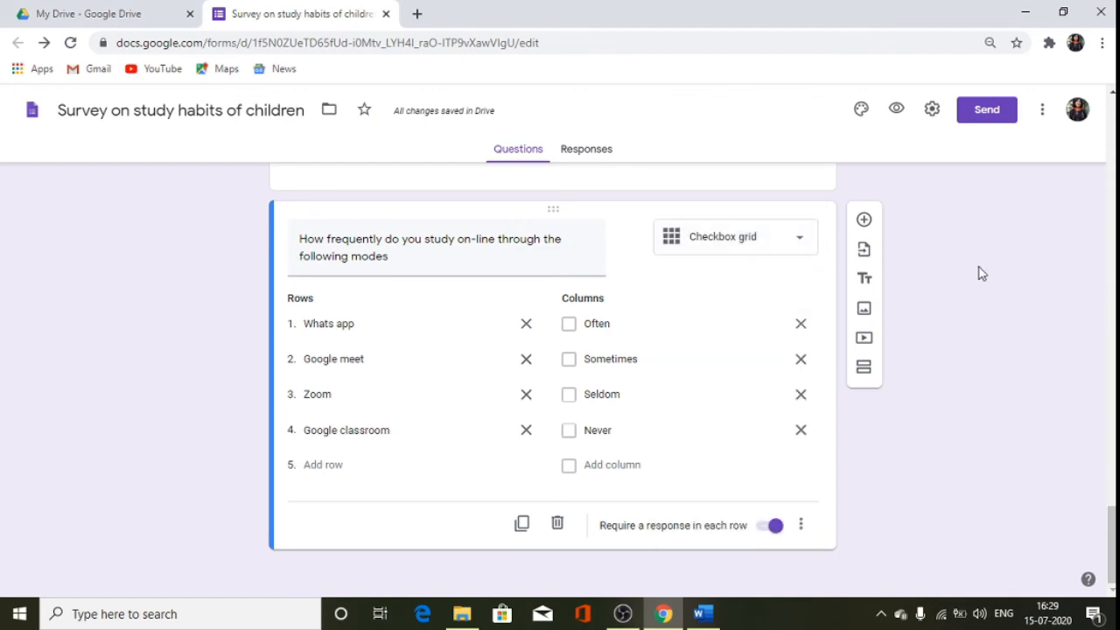
- Preview the survey form as a respondent and advance to its Personal information section
scroll(945, 310, "up", 5)
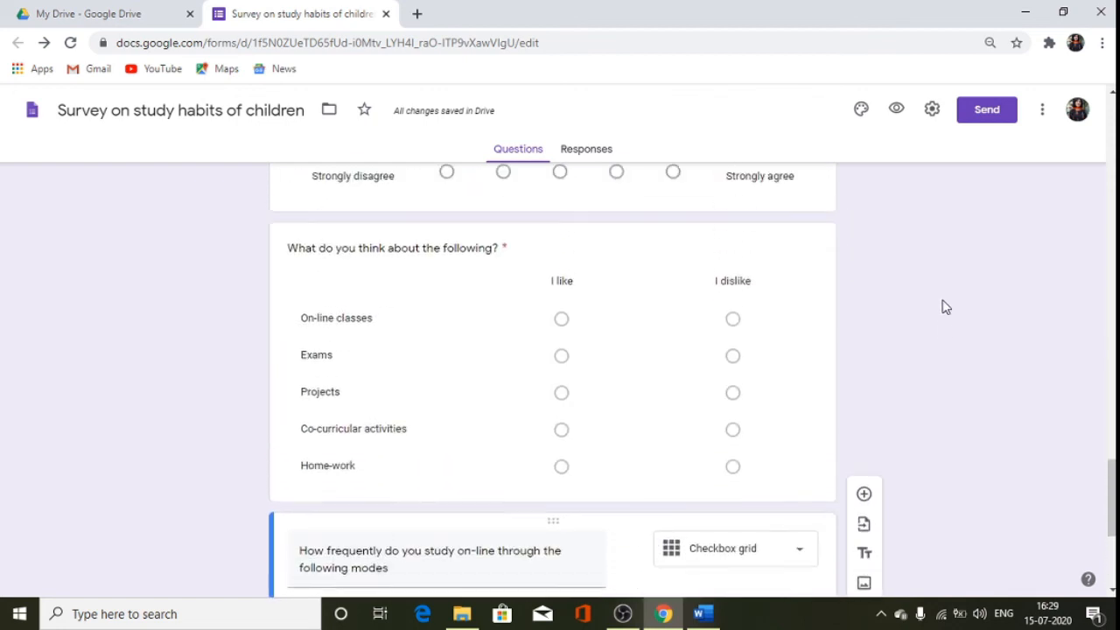
scroll(945, 306, "up", 3)
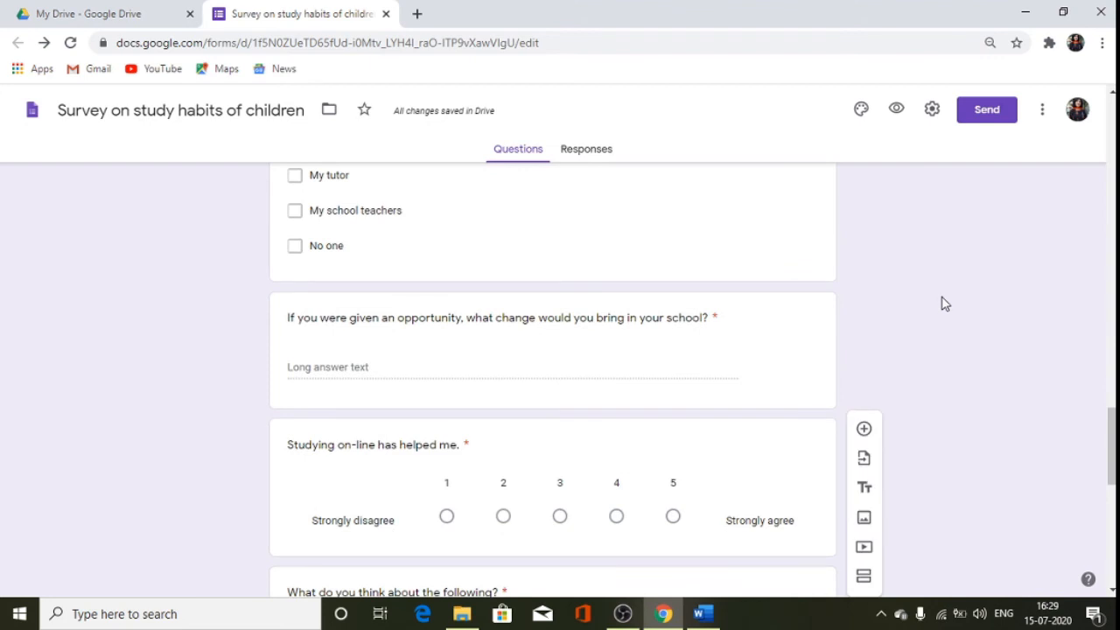
scroll(889, 317, "up", 10)
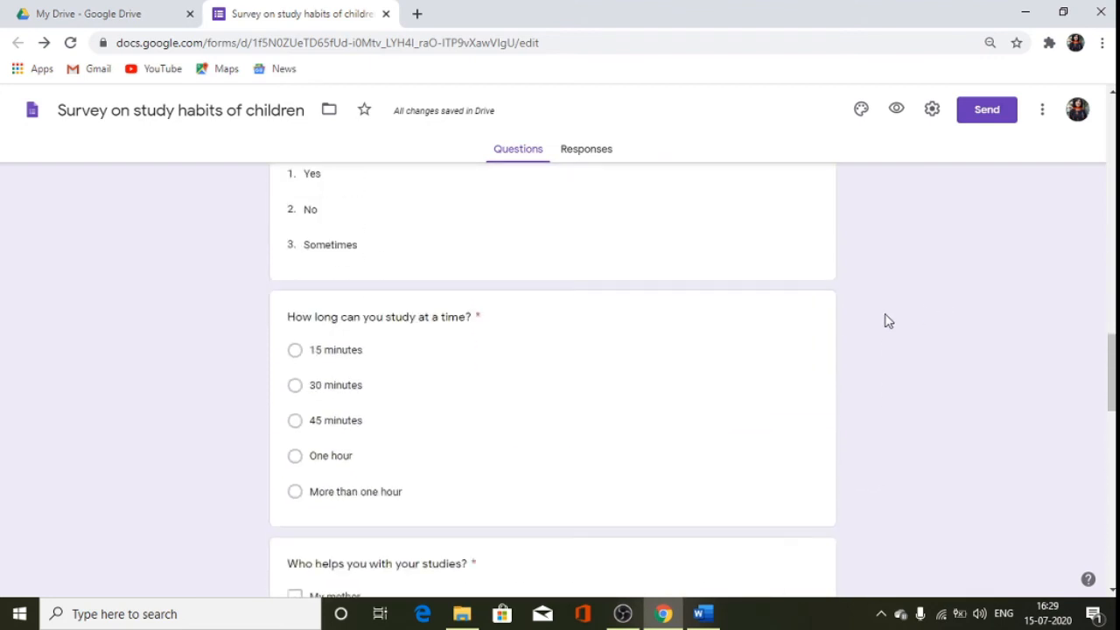
scroll(885, 318, "up", 15)
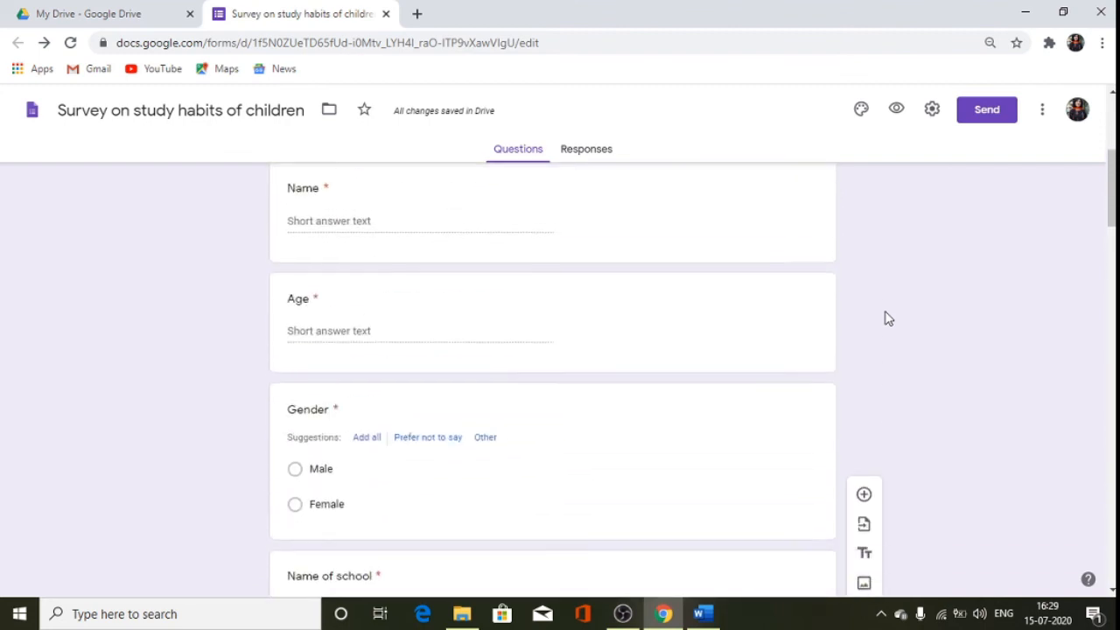
left_click(898, 110)
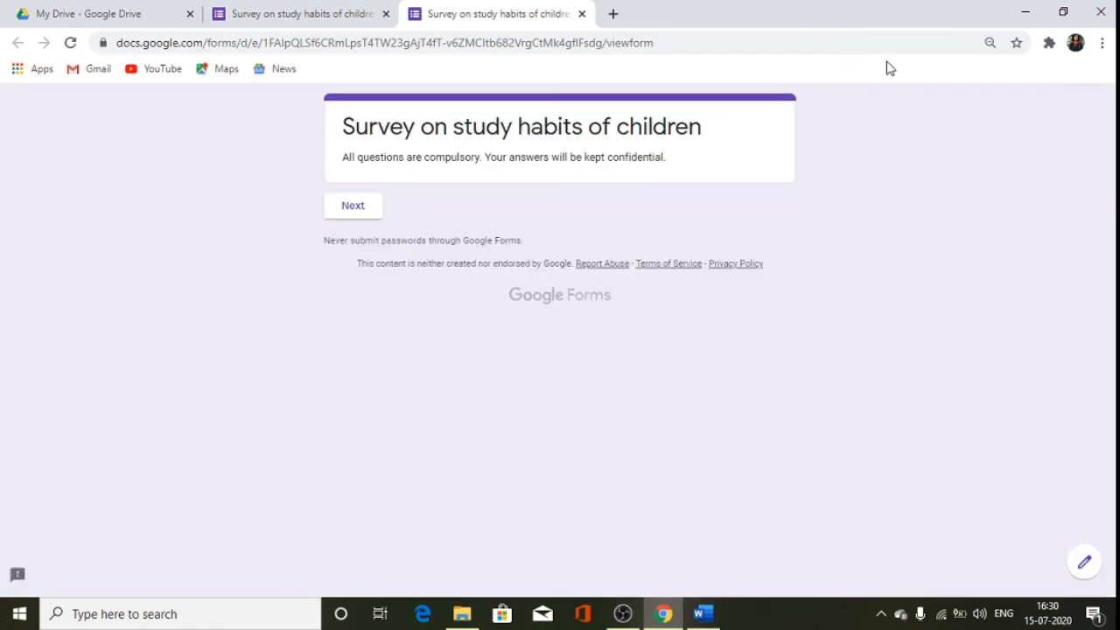
left_click(353, 223)
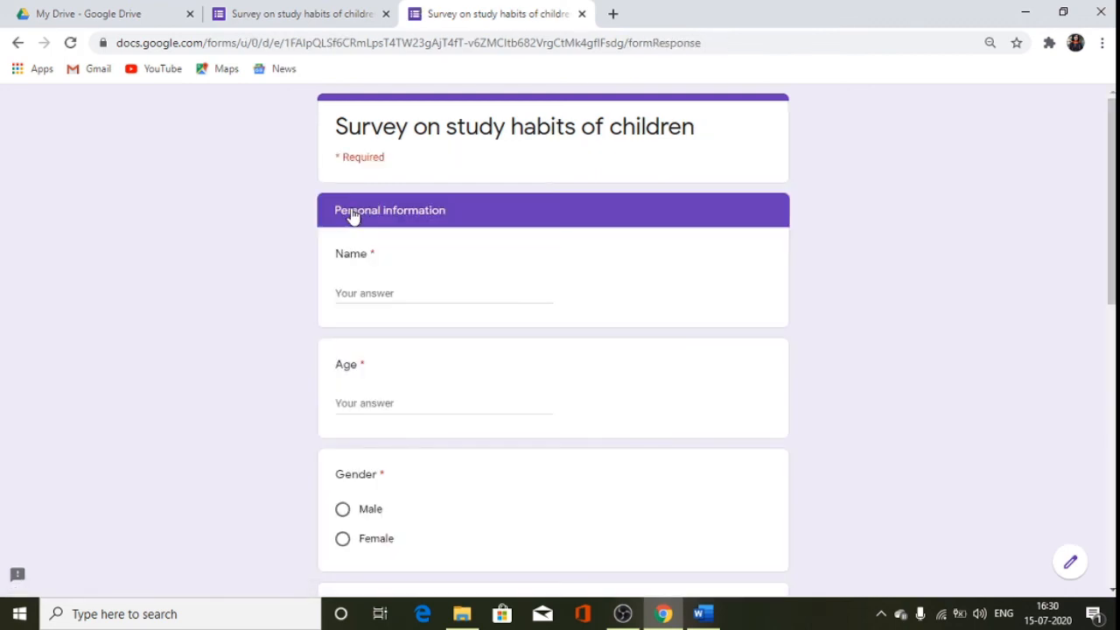
- Enter the respondent's name in the Personal information section and set the age to 6
scroll(447, 327, "down", 2)
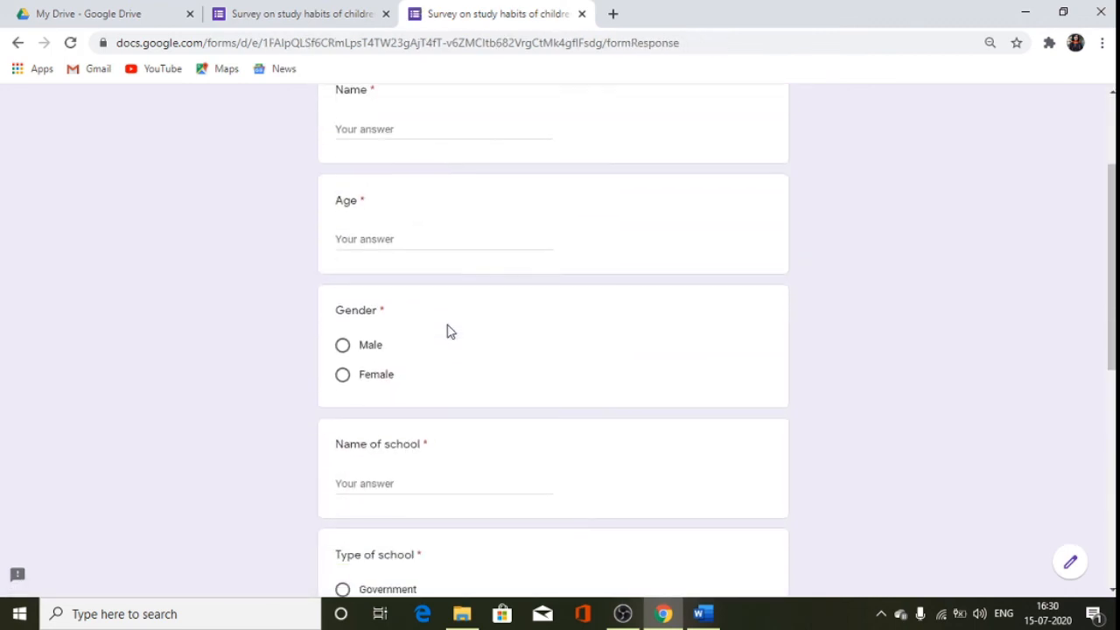
scroll(447, 328, "up", 1)
scroll(449, 358, "down", 7)
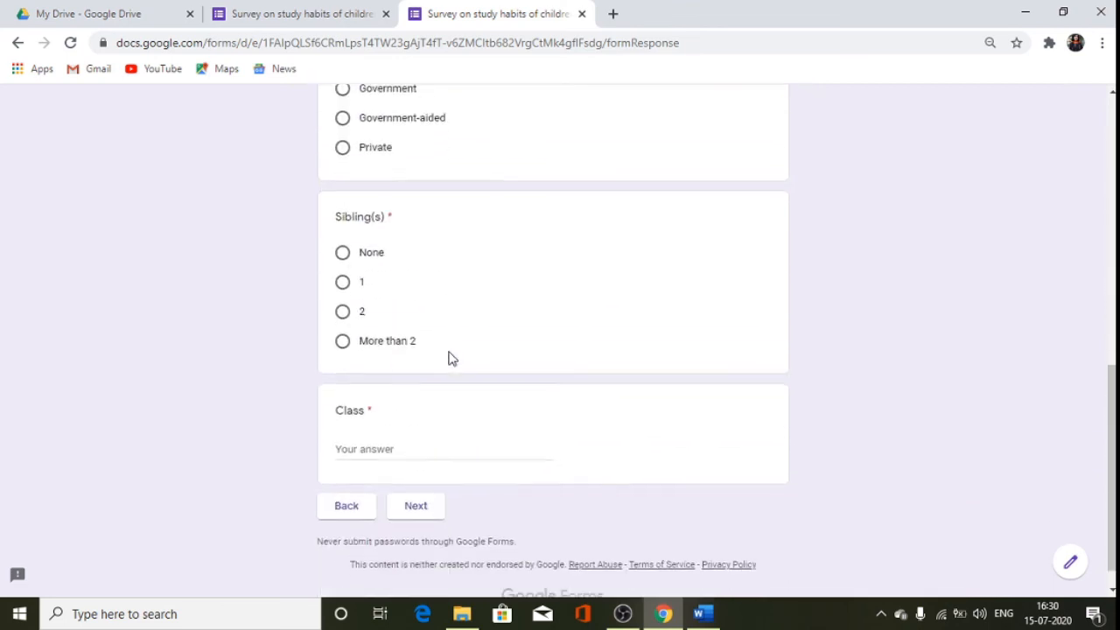
scroll(447, 373, "up", 1)
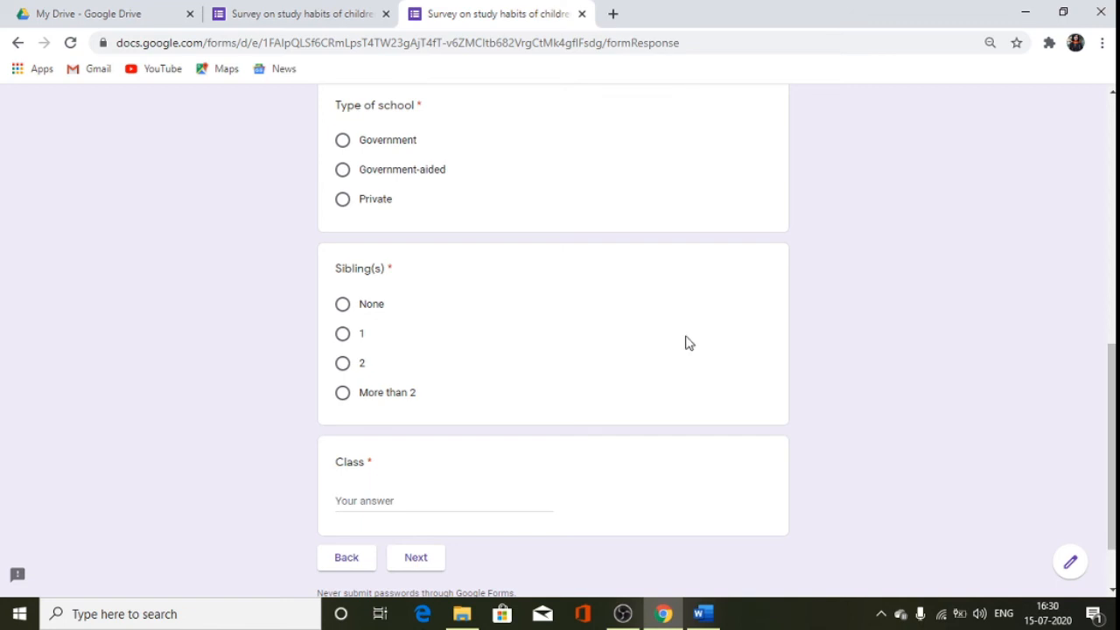
scroll(685, 342, "up", 7)
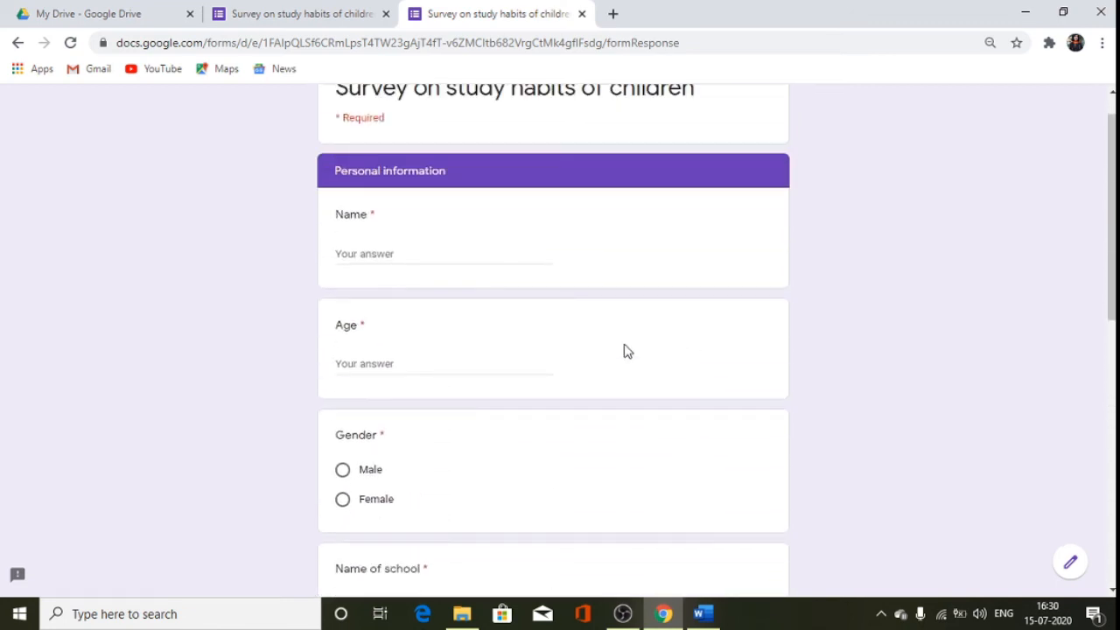
left_click(345, 256)
type("S")
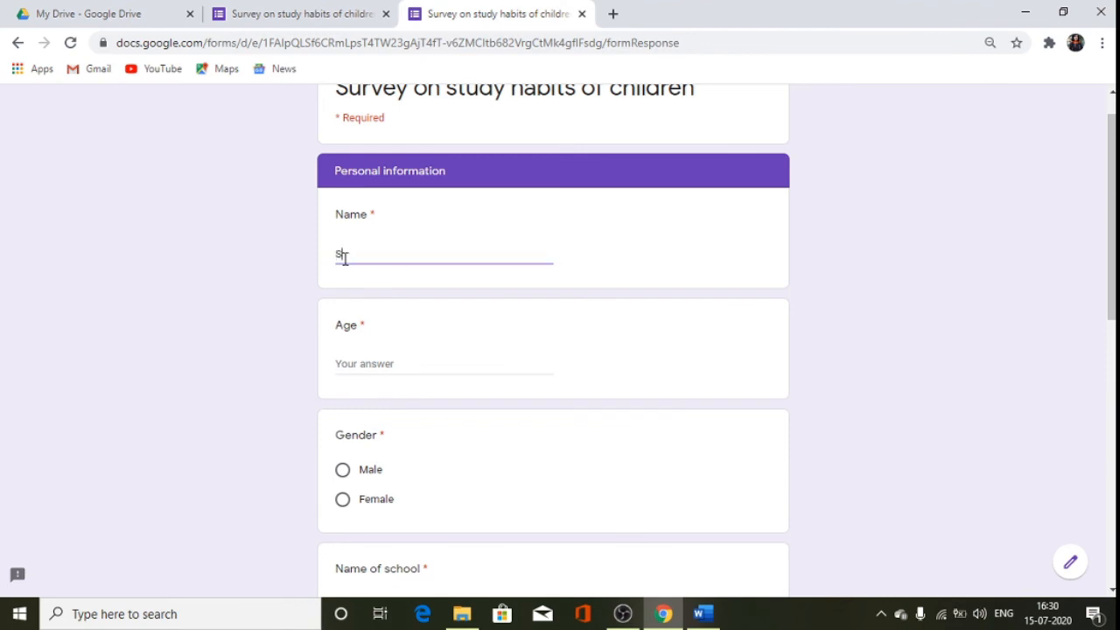
type("een")
left_click(377, 366)
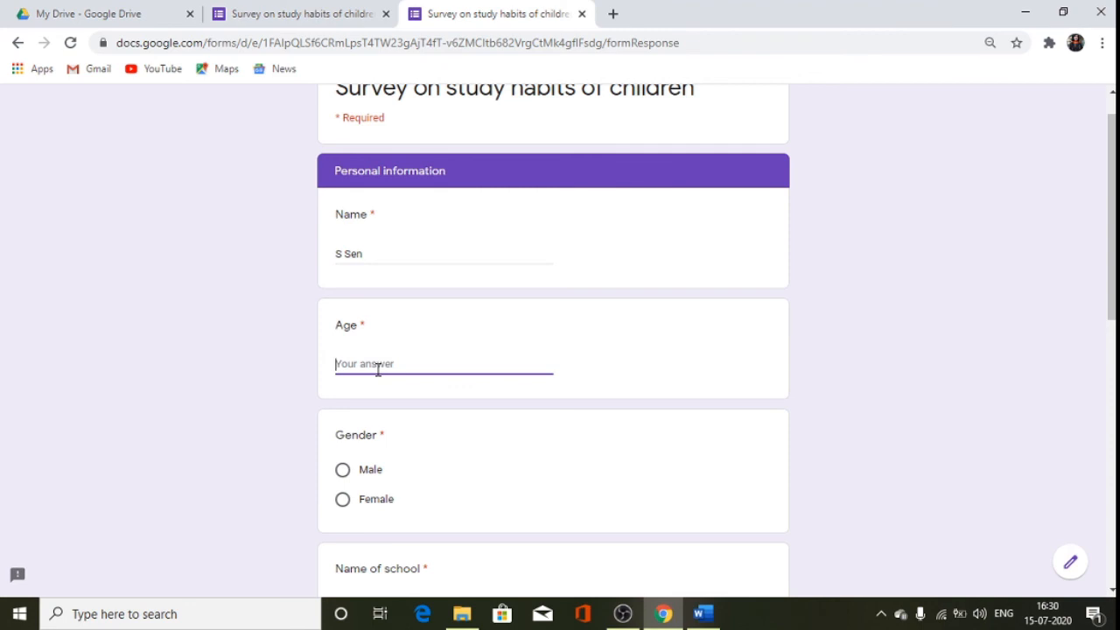
type("6")
- Select Female as the gender and enter "MBG school" as the name of school
scroll(377, 369, "down", 2)
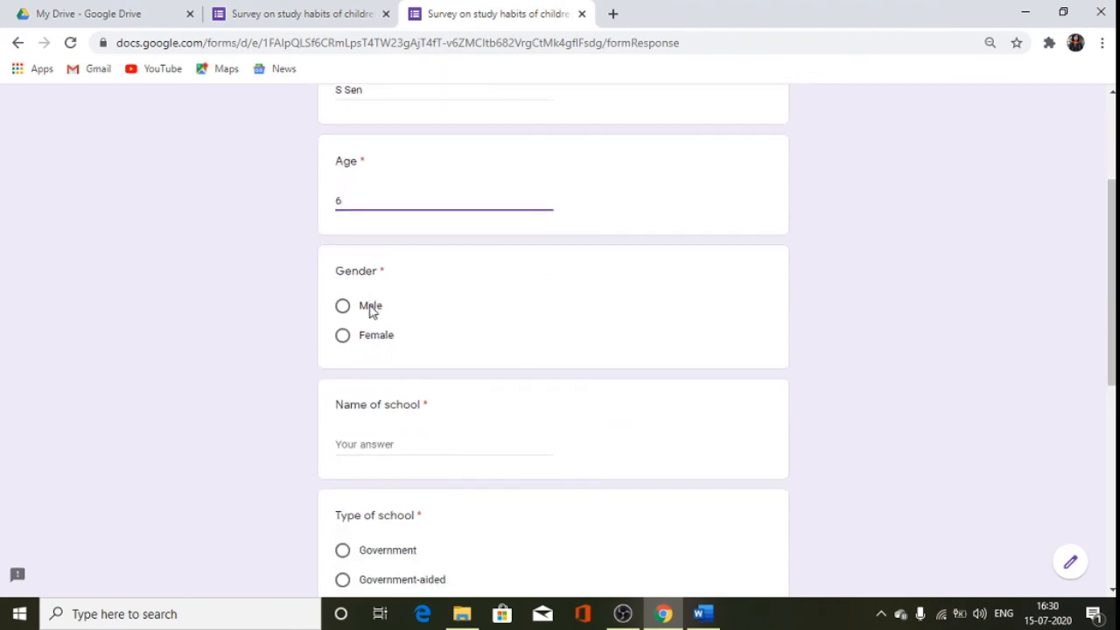
left_click(374, 336)
scroll(387, 381, "down", 1)
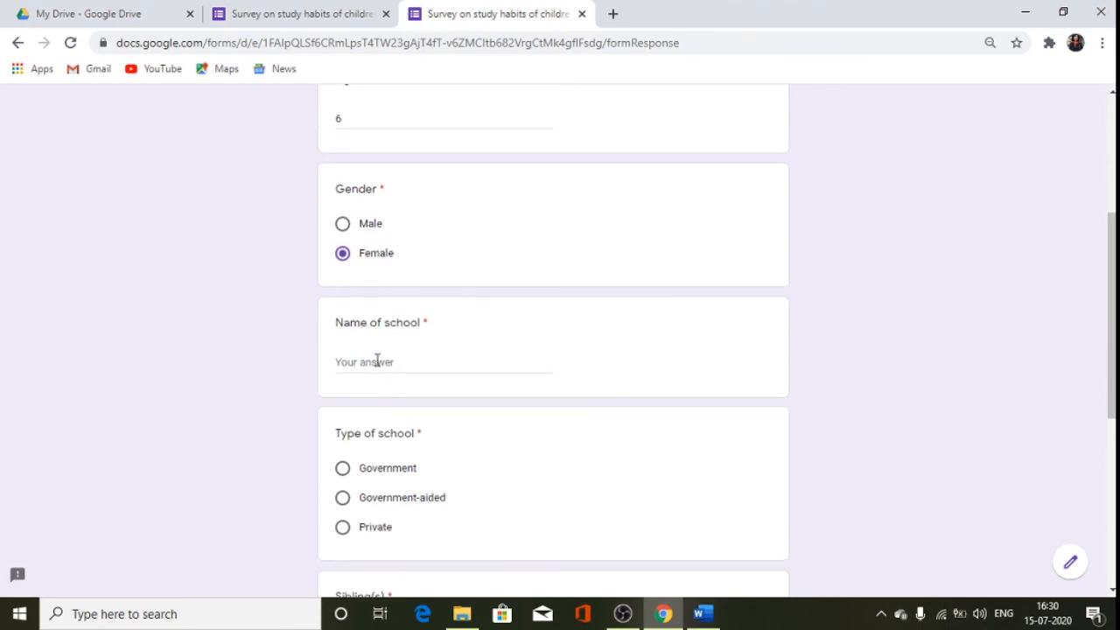
left_click(377, 361)
type("M")
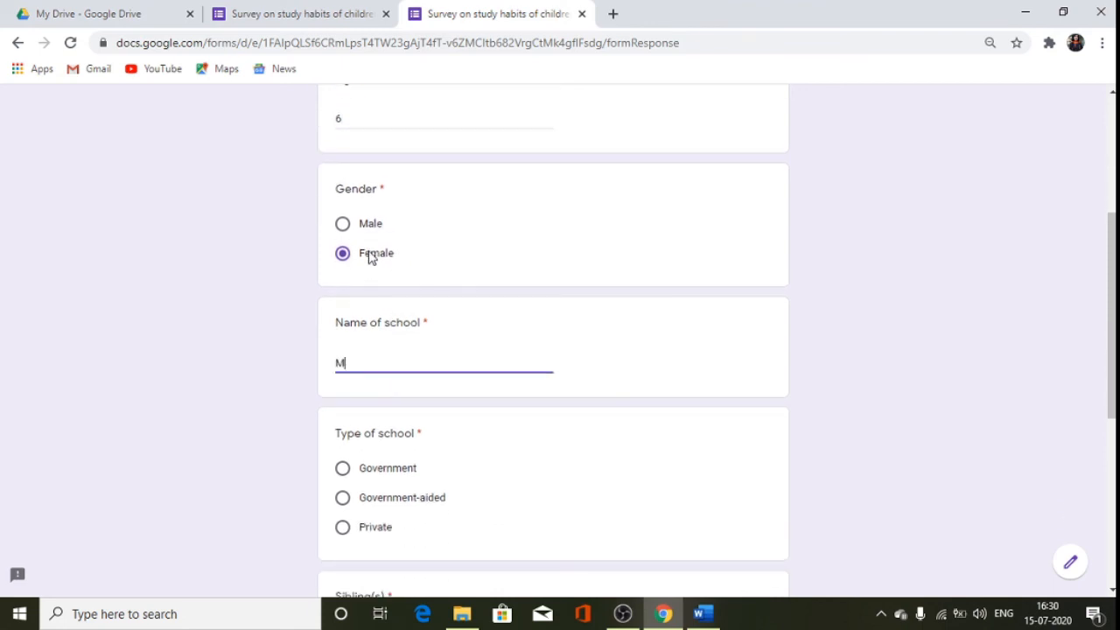
type("BDG sch")
key("BackSpace")
- Choose Private as the type of school and None for siblings
scroll(355, 367, "down", 1)
left_click(375, 446)
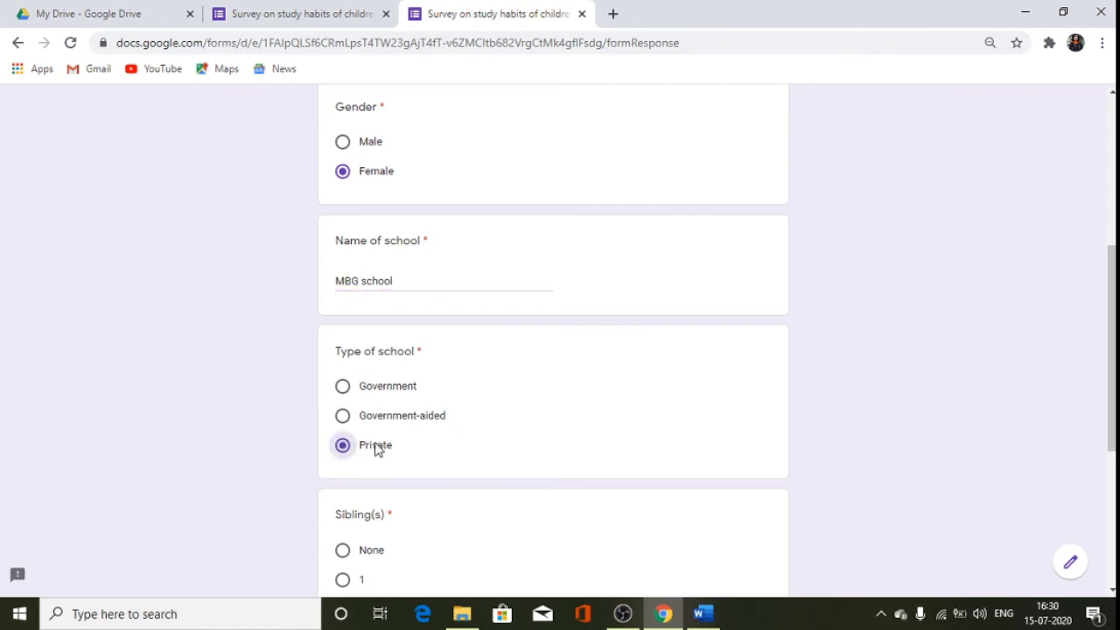
scroll(378, 449, "down", 3)
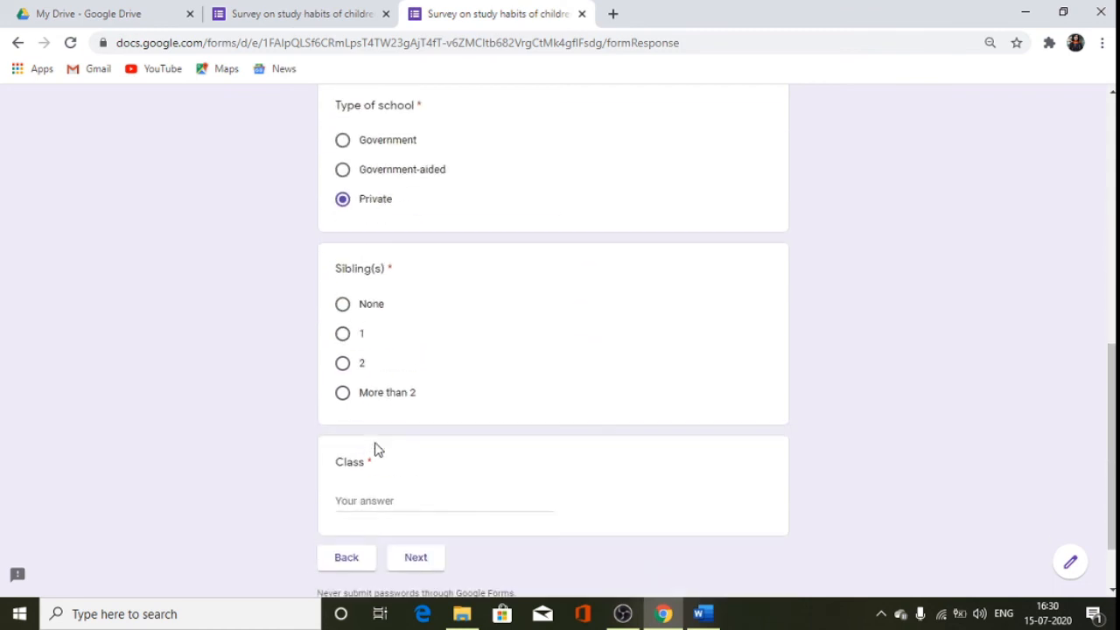
left_click(354, 308)
scroll(387, 441, "down", 1)
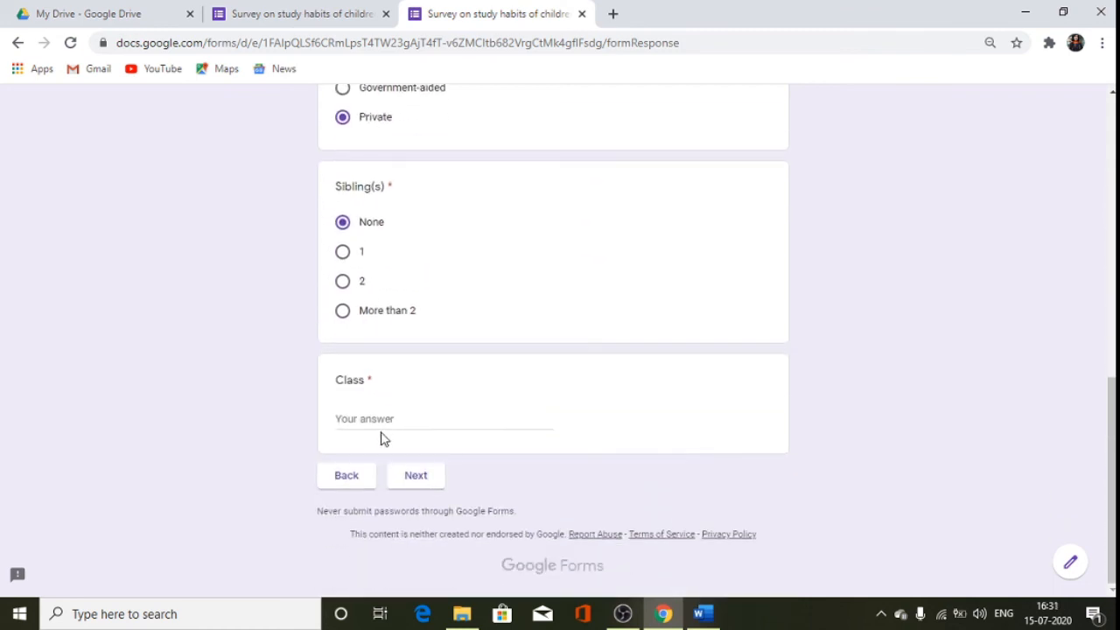
- Enter 2 as the class and advance to the Test-items section of the survey
left_click(380, 423)
scroll(418, 437, "up", 10)
scroll(495, 439, "down", 10)
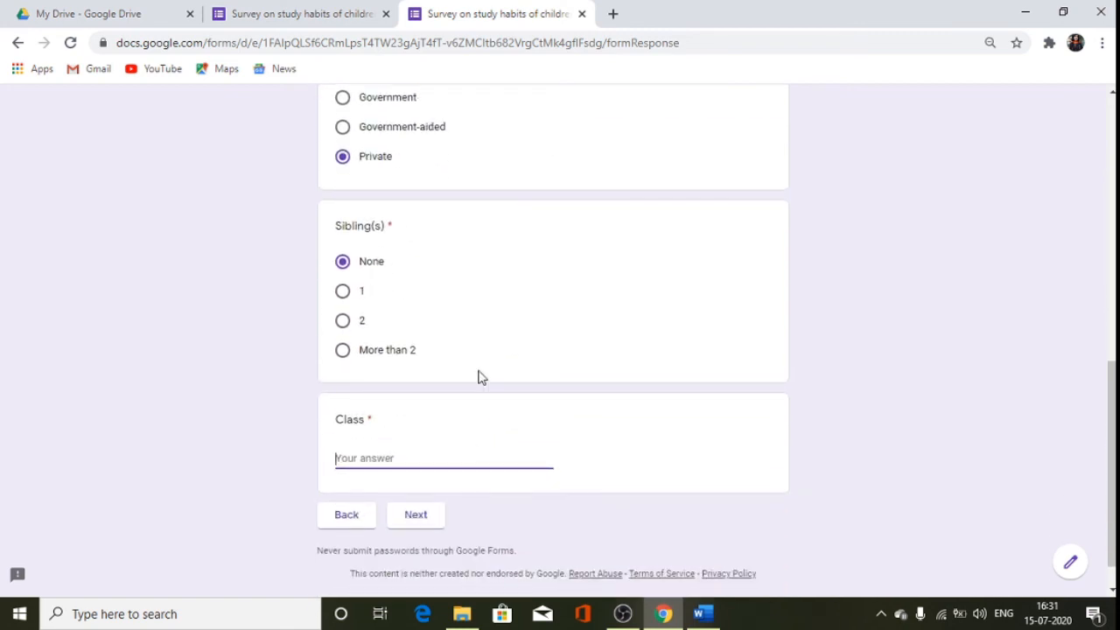
type("2")
left_click(420, 523)
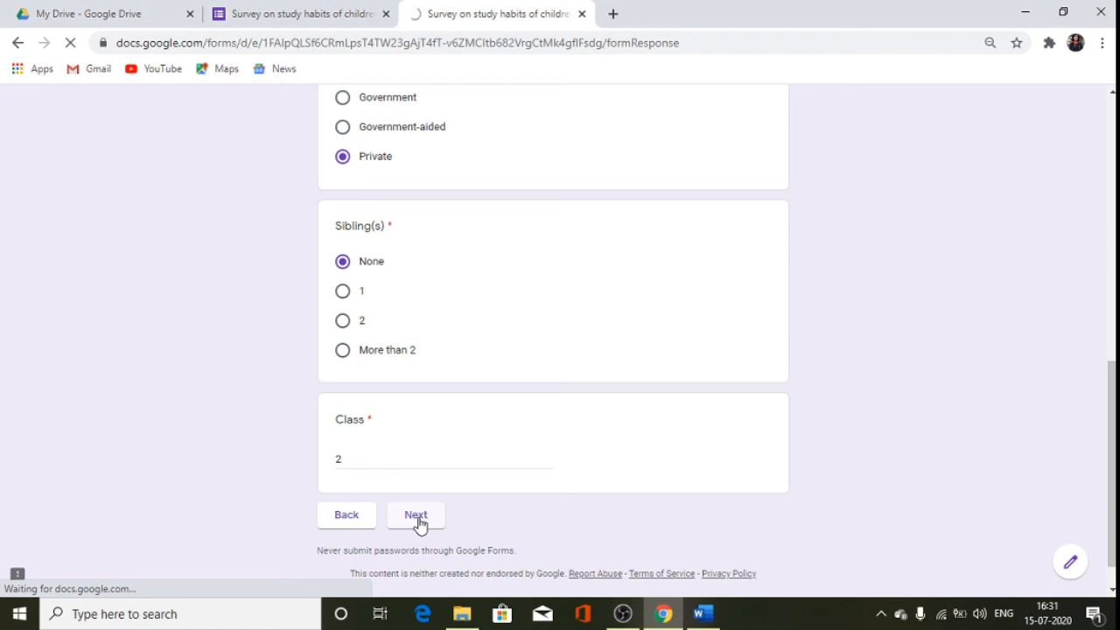
left_click(419, 523)
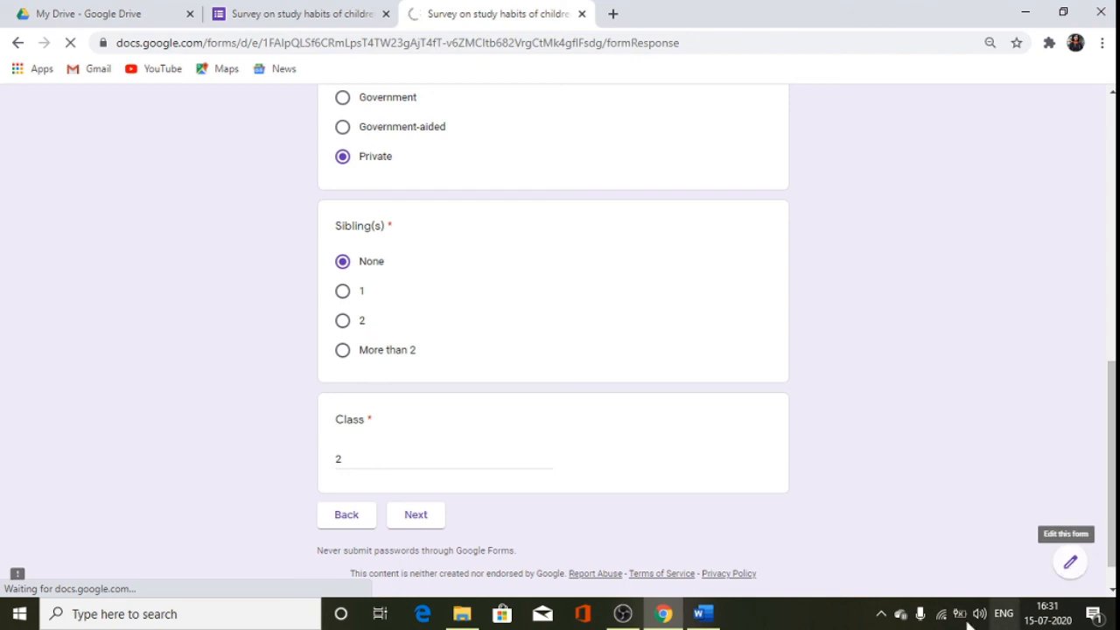
left_click(940, 617)
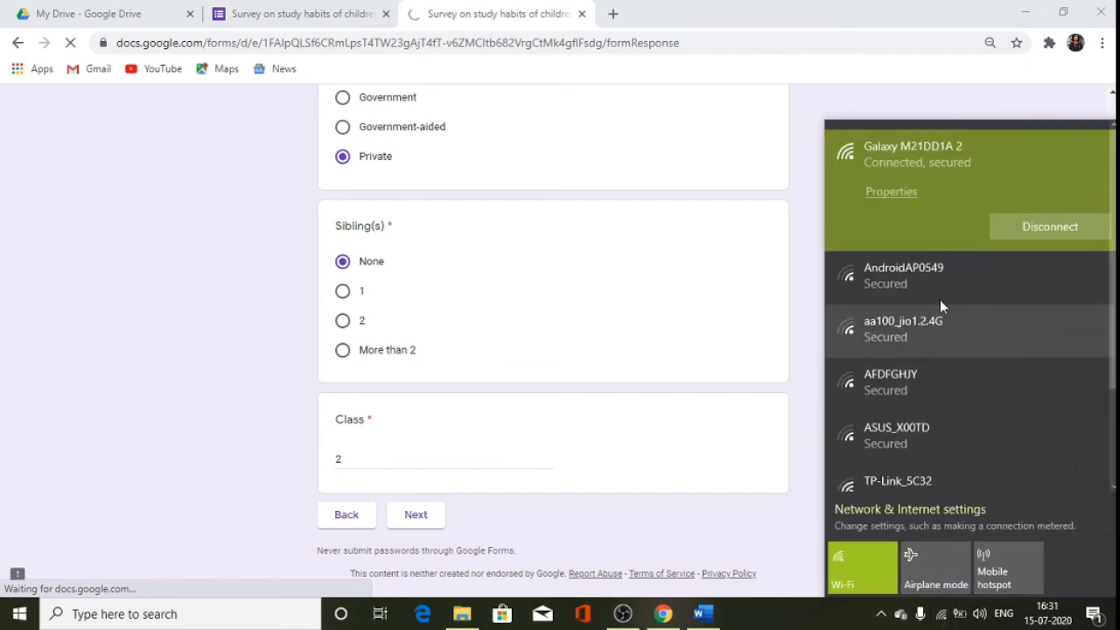
left_click(812, 100)
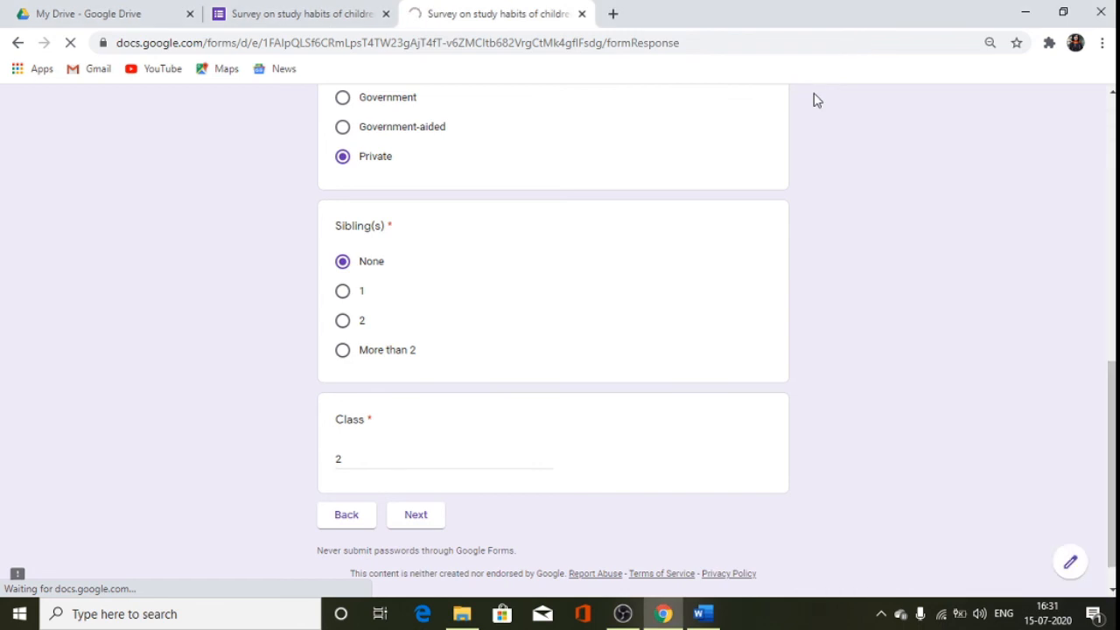
left_click(419, 522)
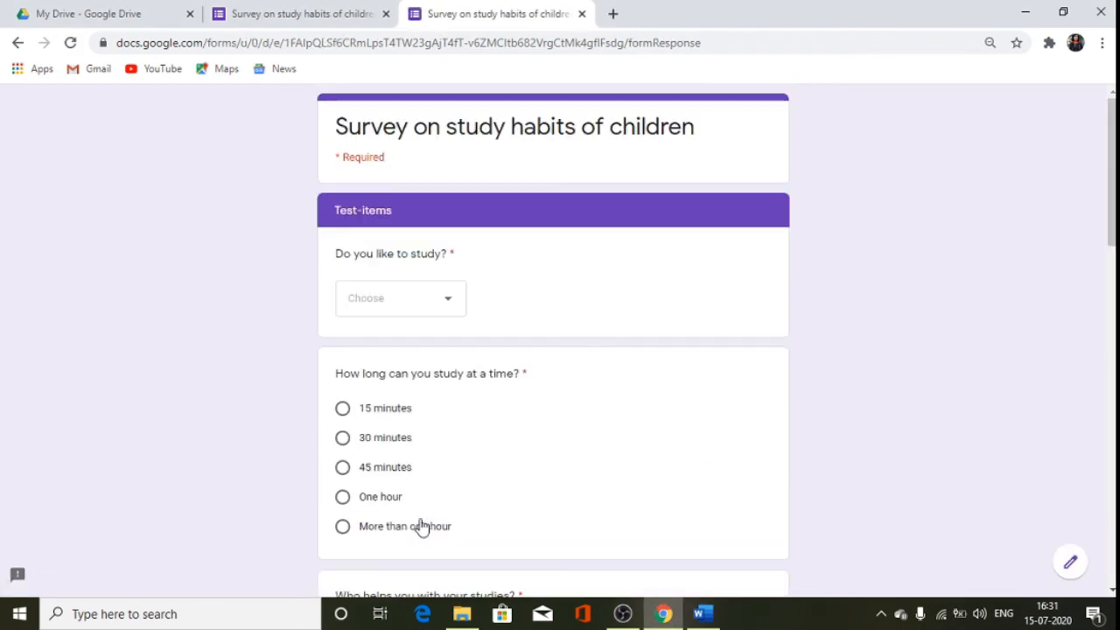
- Choose an answer for "Do you like to study?" and select 30 minutes for how long the child can study at a time
scroll(455, 486, "down", 2)
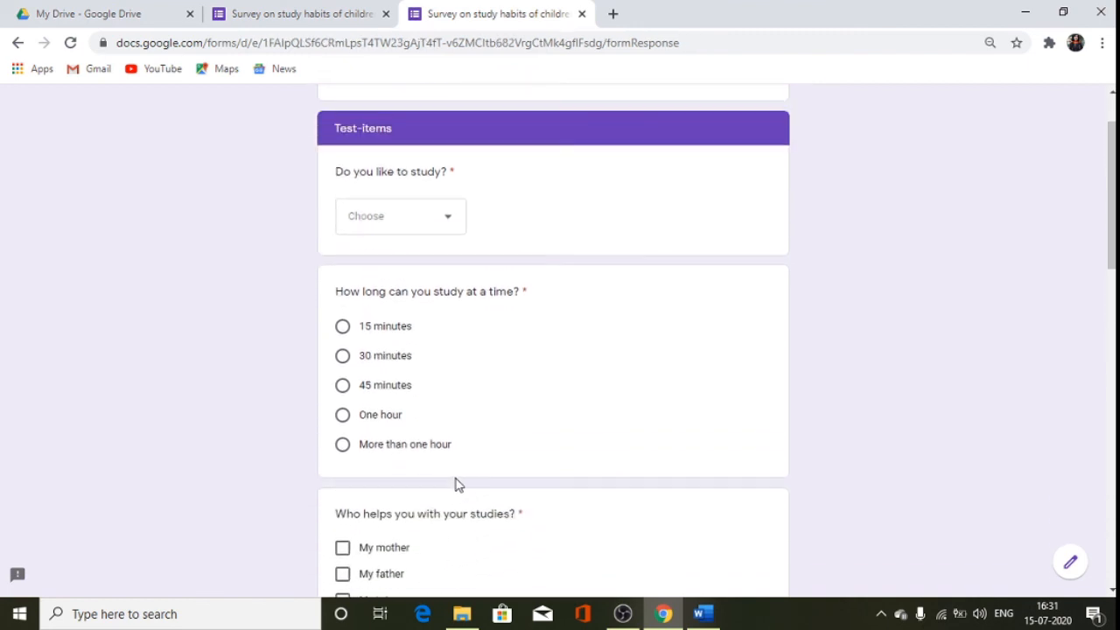
left_click(447, 221)
left_click(372, 263)
left_click(400, 359)
- Select My mother, My father, My tutor and My school teachers as those who help with studies
scroll(441, 402, "down", 2)
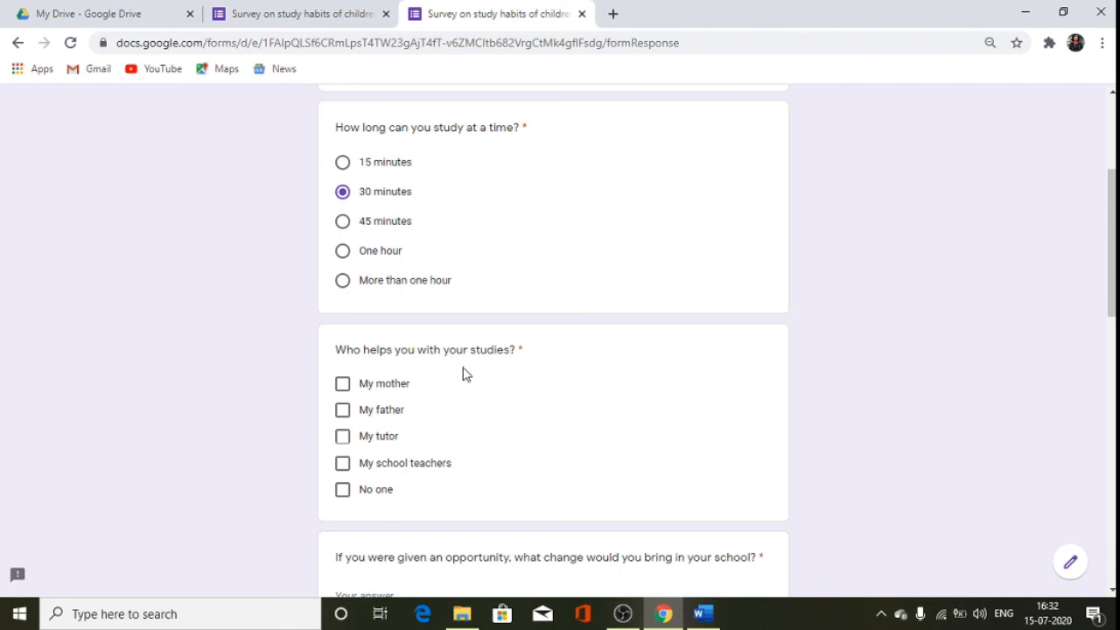
left_click(407, 385)
left_click(390, 416)
left_click(394, 442)
left_click(392, 470)
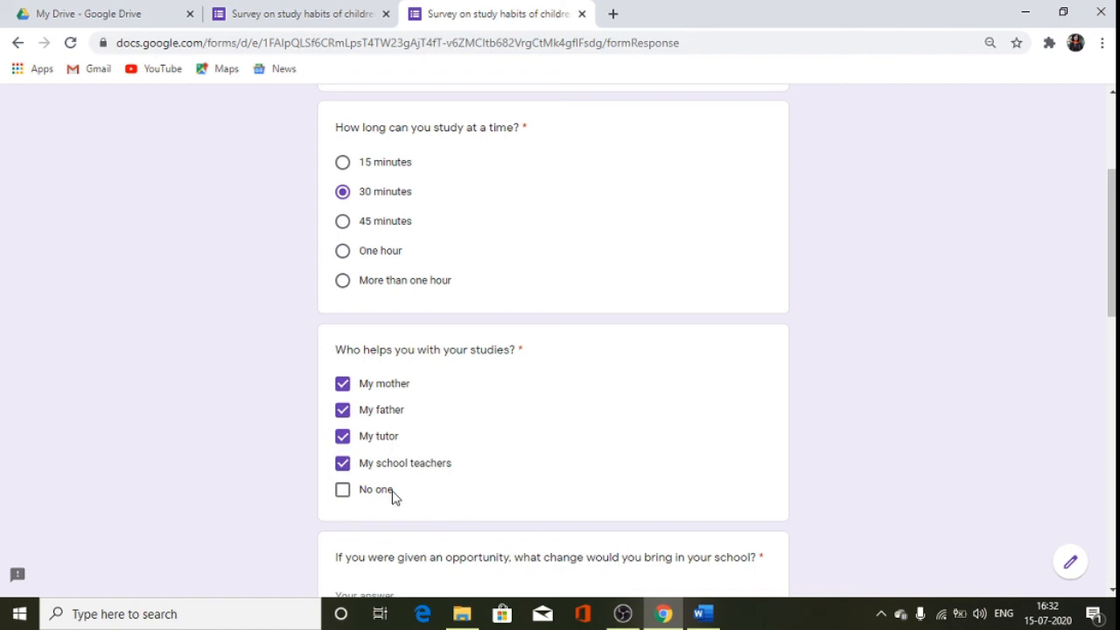
- Answer the school-change question with "I would abolish exams" and rate "Studying on-line has helped me" as 5
scroll(391, 496, "down", 2)
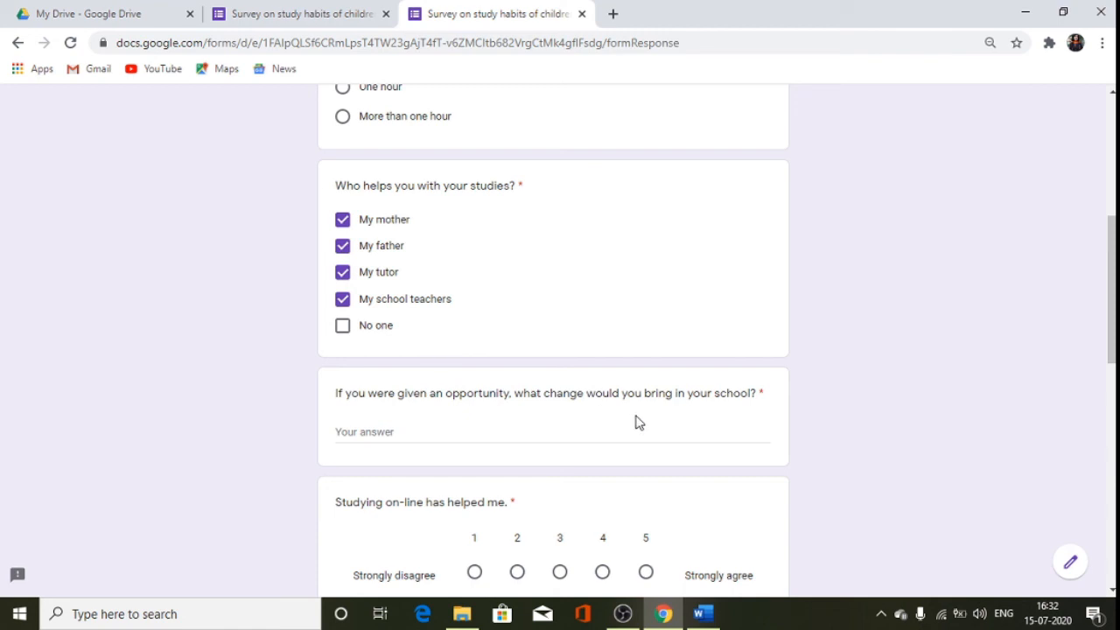
left_click(495, 429)
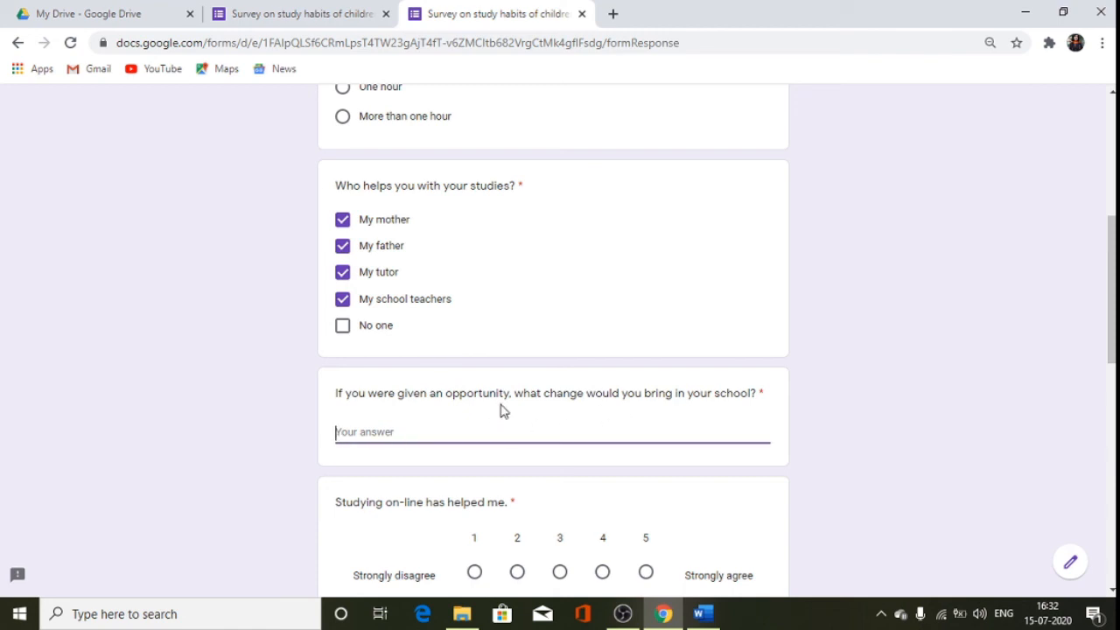
type("I would ")
type("an")
type("bolish e")
type("xams")
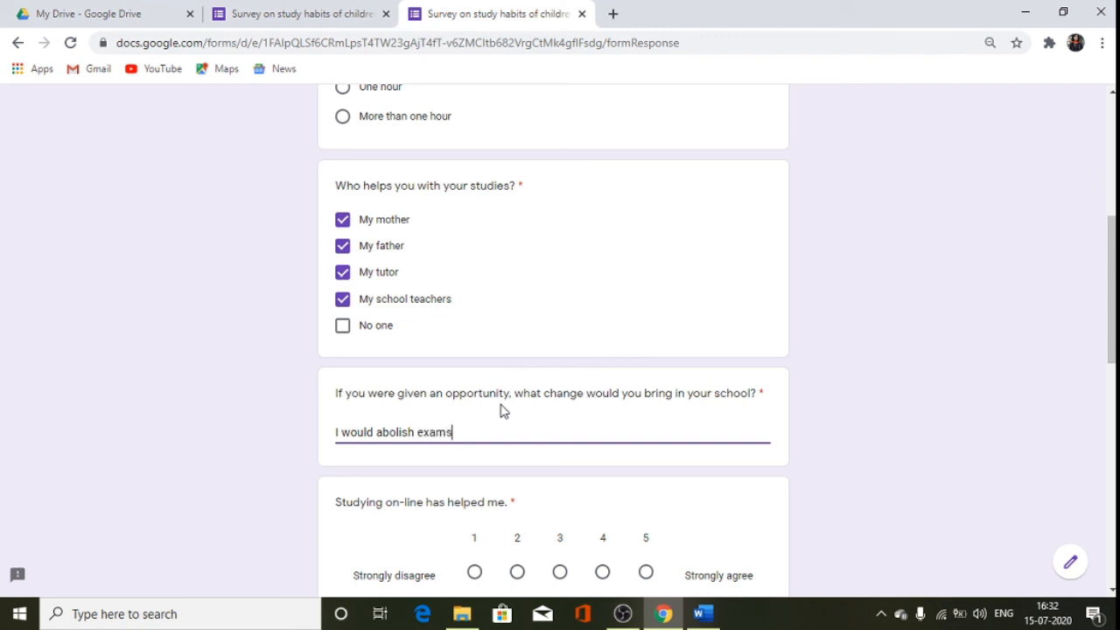
scroll(503, 410, "down", 3)
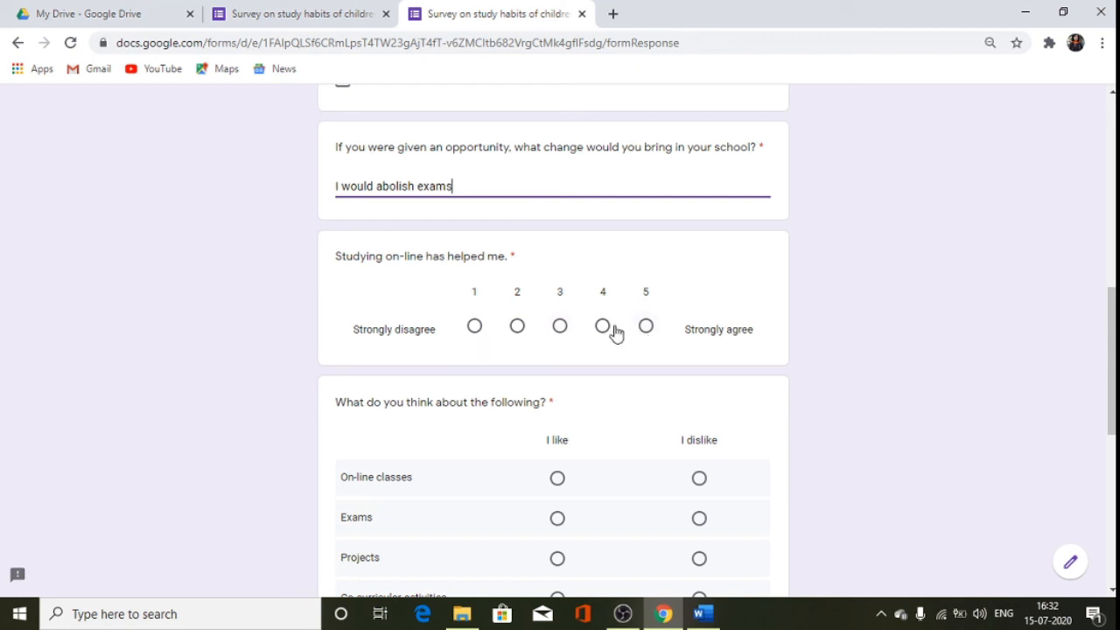
left_click(646, 326)
- In the opinion grid, mark On-line classes, Projects and Co-curricular activities as "I like", and Exams and Home-work as "I dislike"
scroll(664, 412, "down", 2)
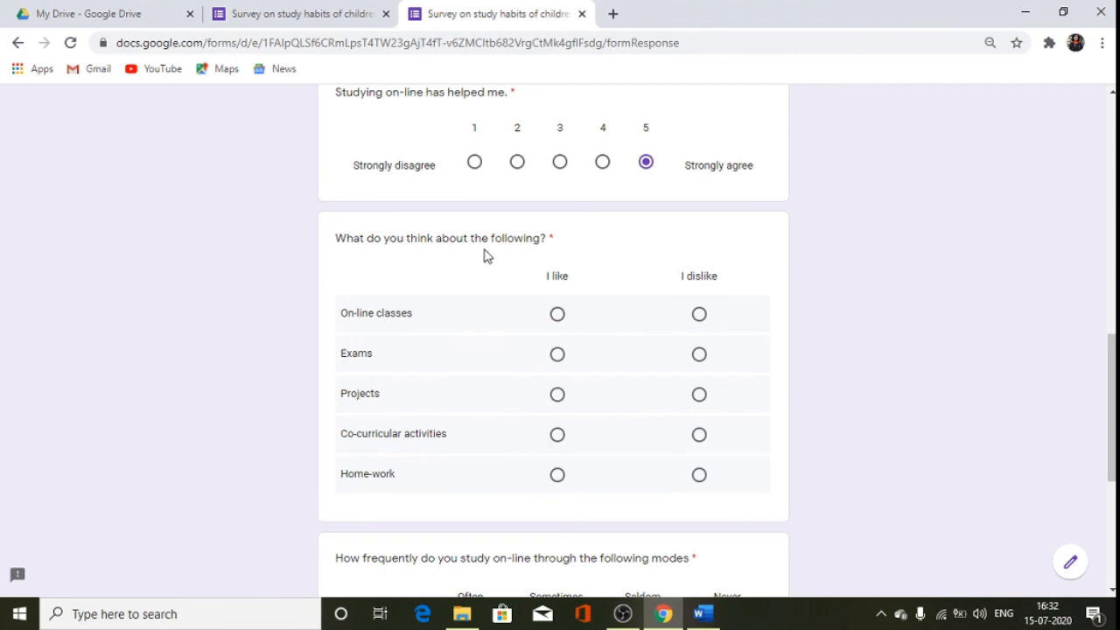
left_click(560, 318)
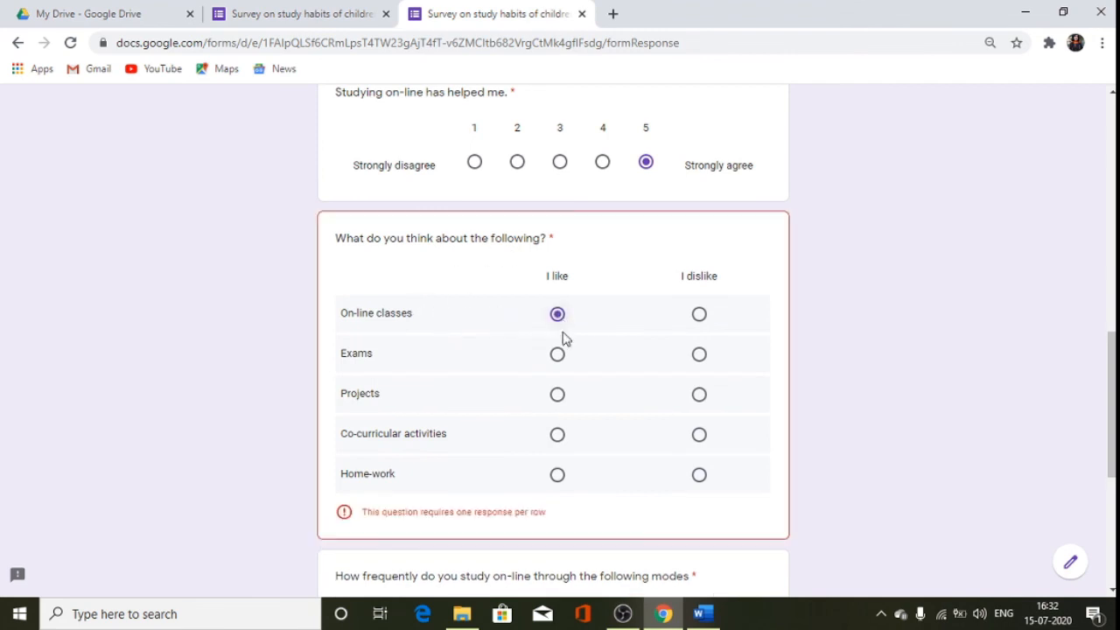
left_click(556, 396)
left_click(556, 433)
left_click(698, 475)
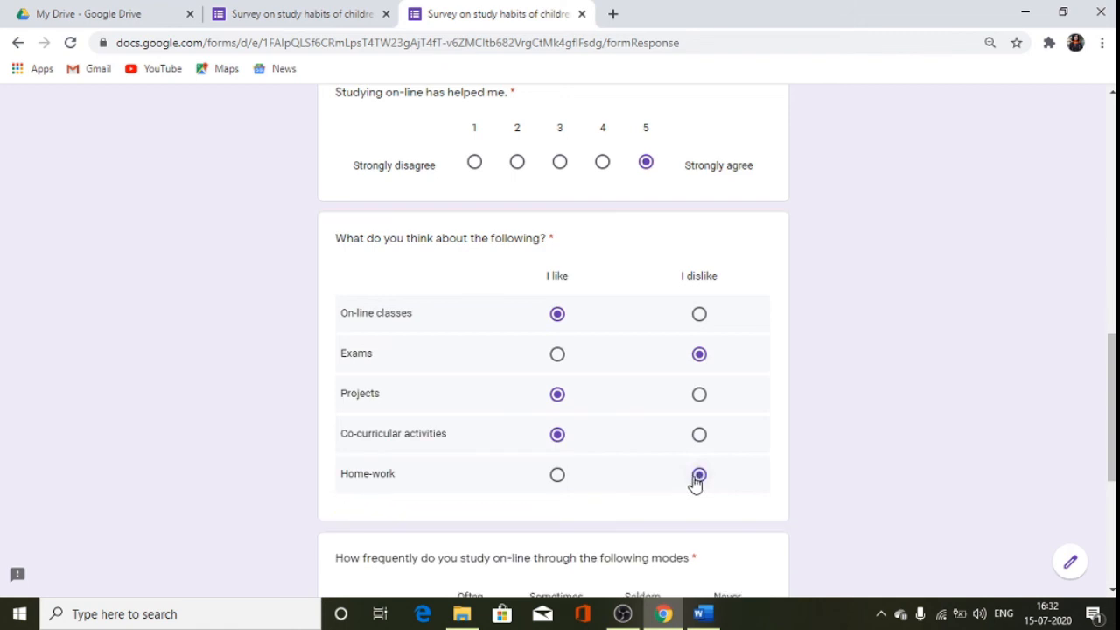
- In the on-line study frequency grid, mark Whats app Often, Google meet Sometimes, Zoom Seldom and Google classroom Sometimes
scroll(687, 486, "down", 3)
scroll(577, 482, "down", 1)
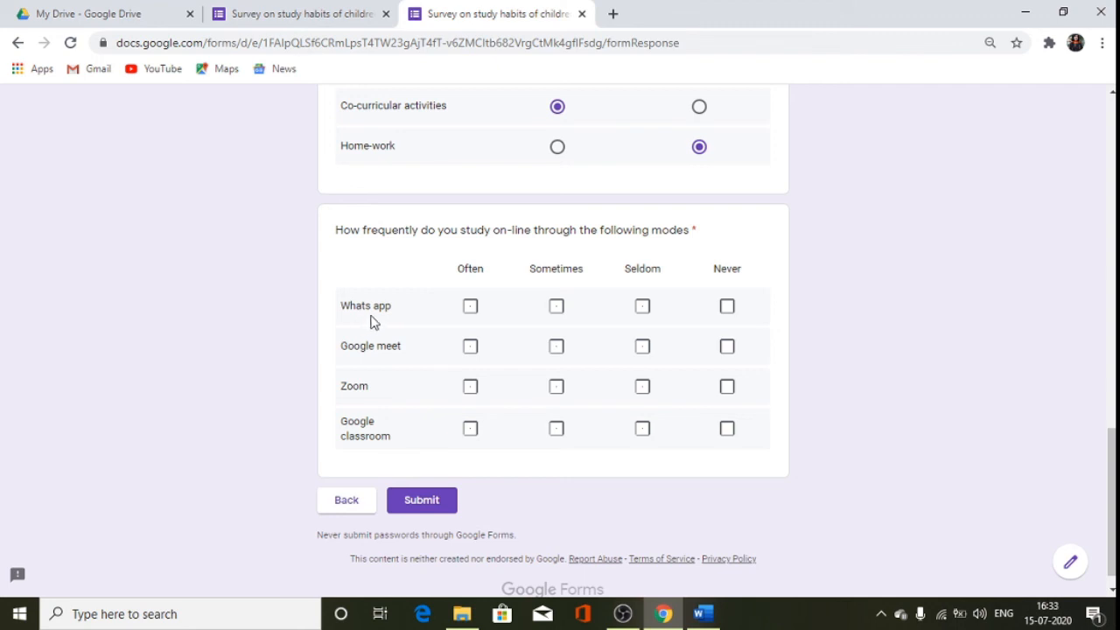
left_click(471, 308)
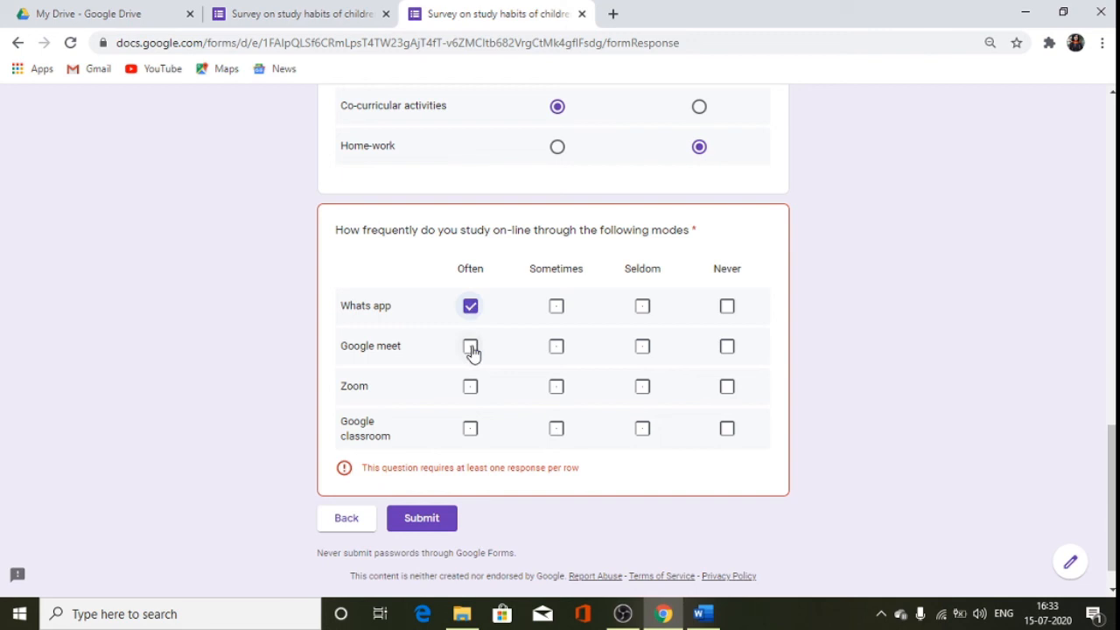
left_click(555, 352)
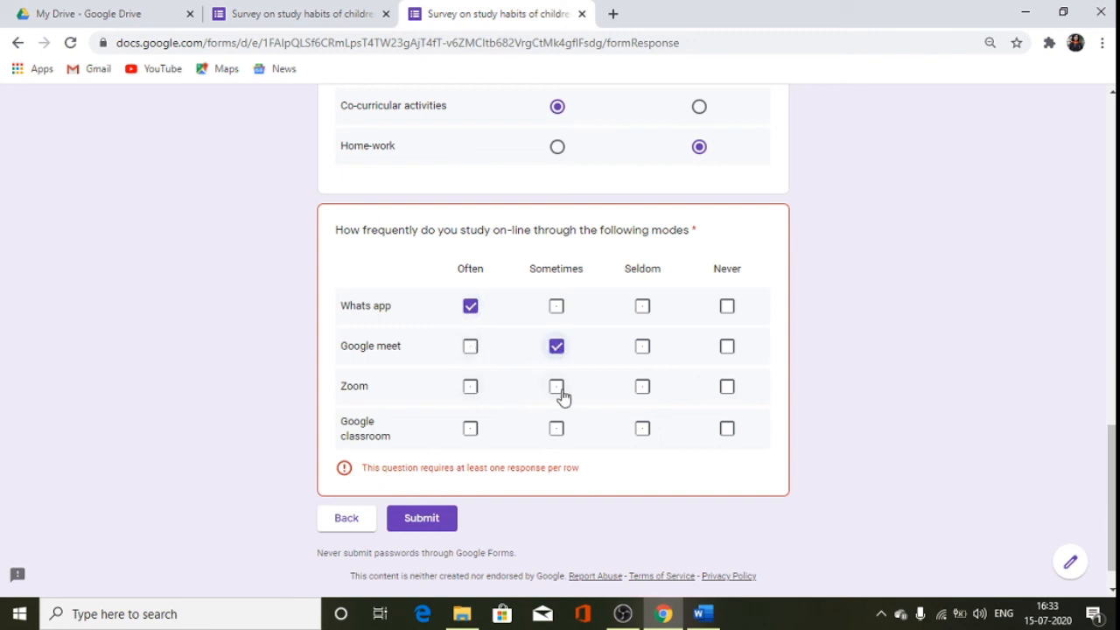
left_click(642, 391)
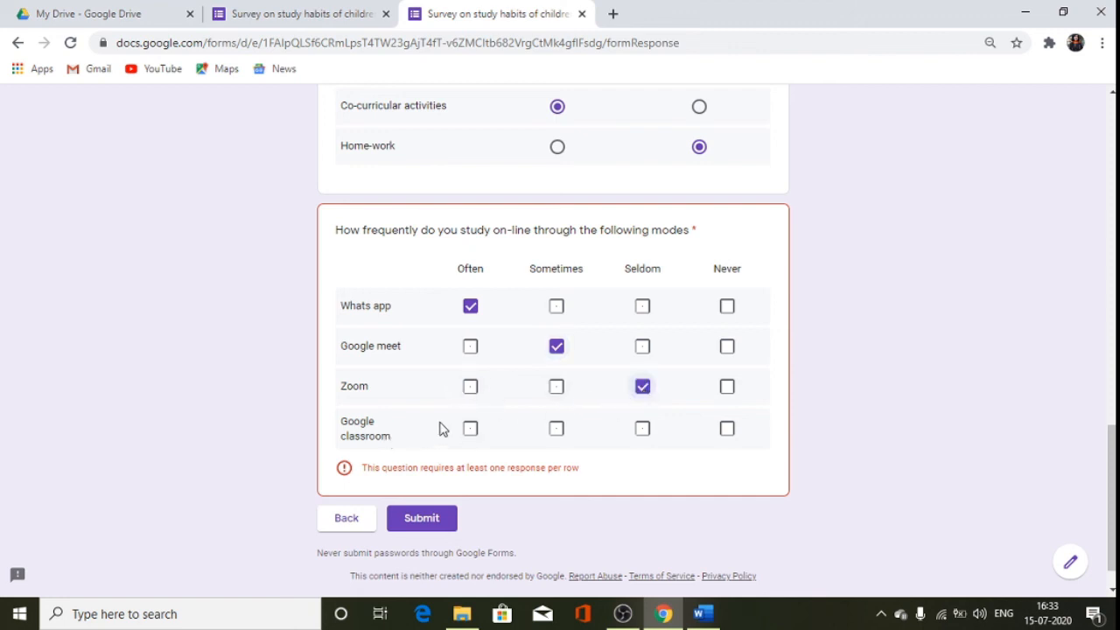
left_click(556, 430)
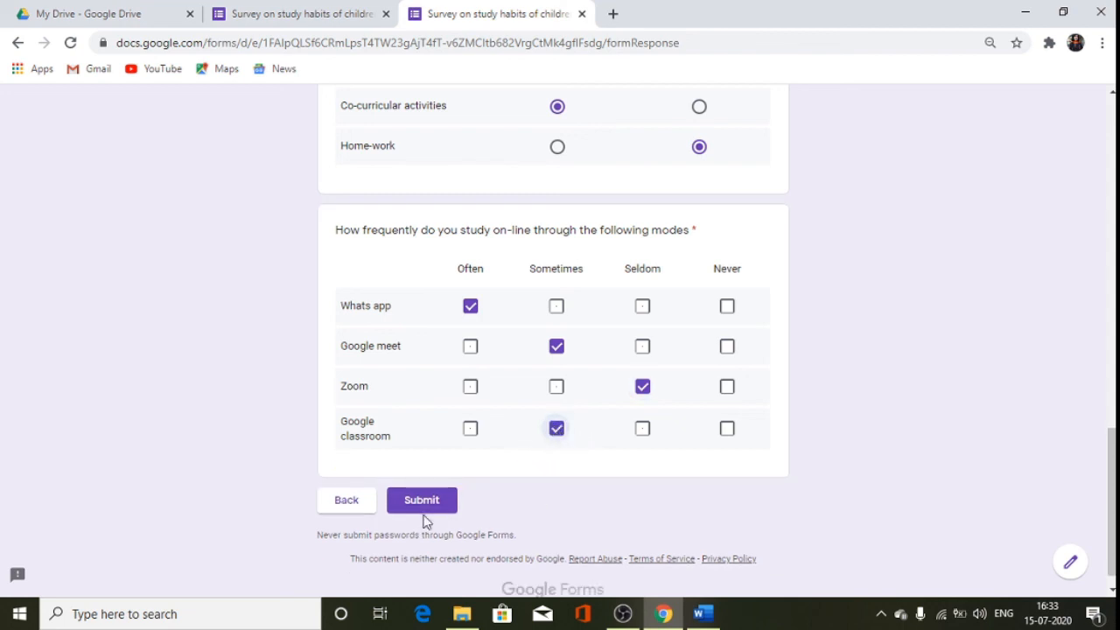